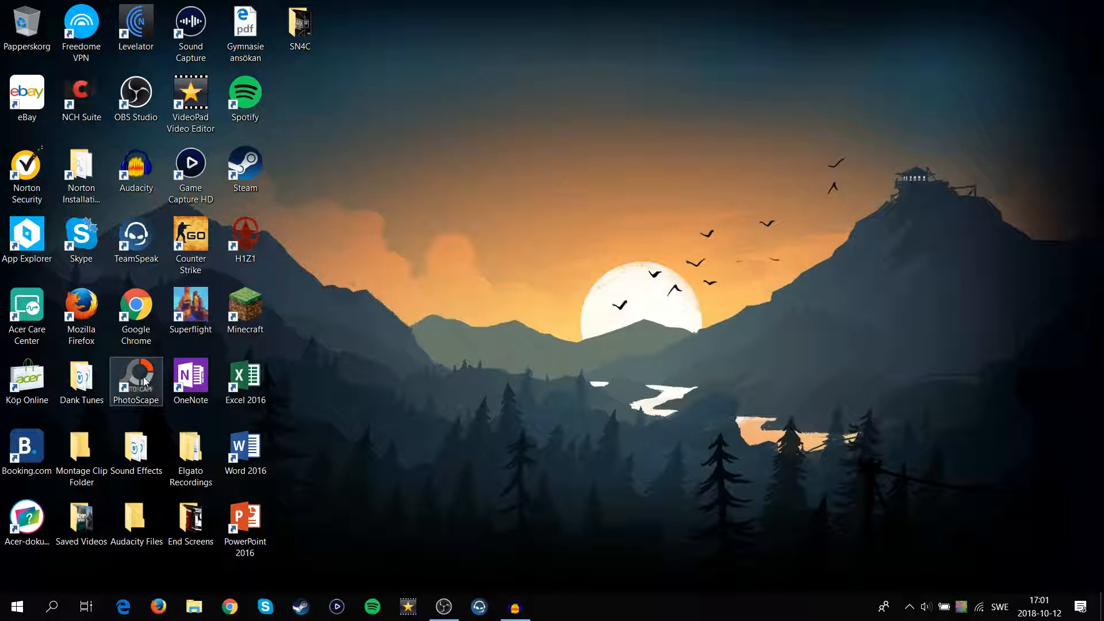
Move the PhotoScape shortcut out of the icon grid to an empty area of the desktop.
{"action": "left_click_drag", "start_coordinate": [138, 379], "coordinate": [522, 247]}
{"action": "left_click", "coordinate": [618, 369]}
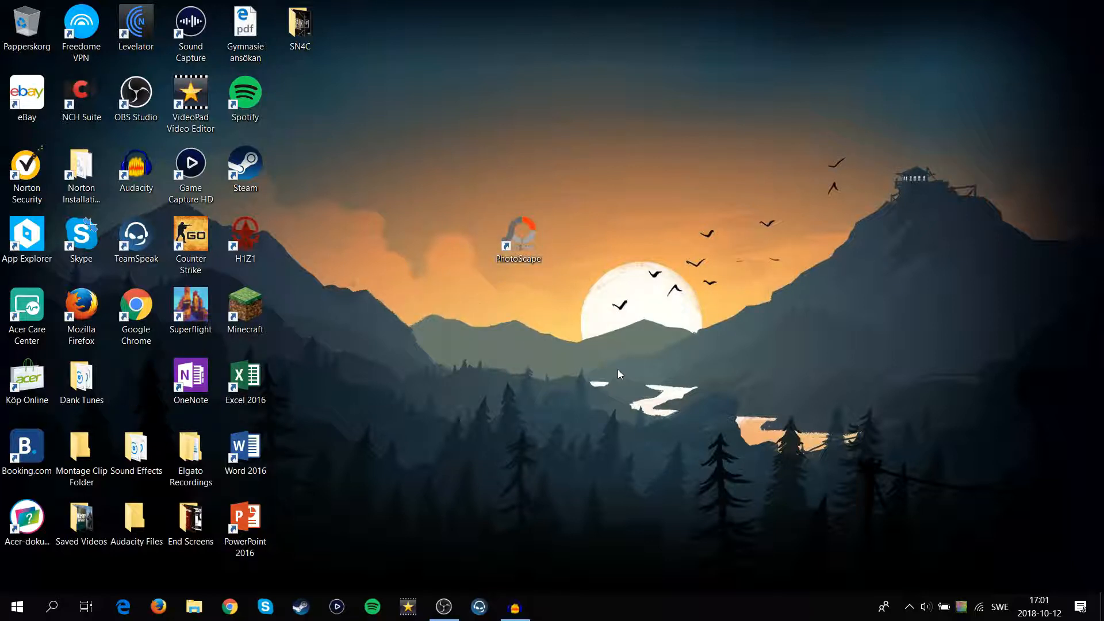
{"action": "left_click_drag", "start_coordinate": [497, 235], "coordinate": [432, 95]}
{"action": "left_click", "coordinate": [356, 115]}
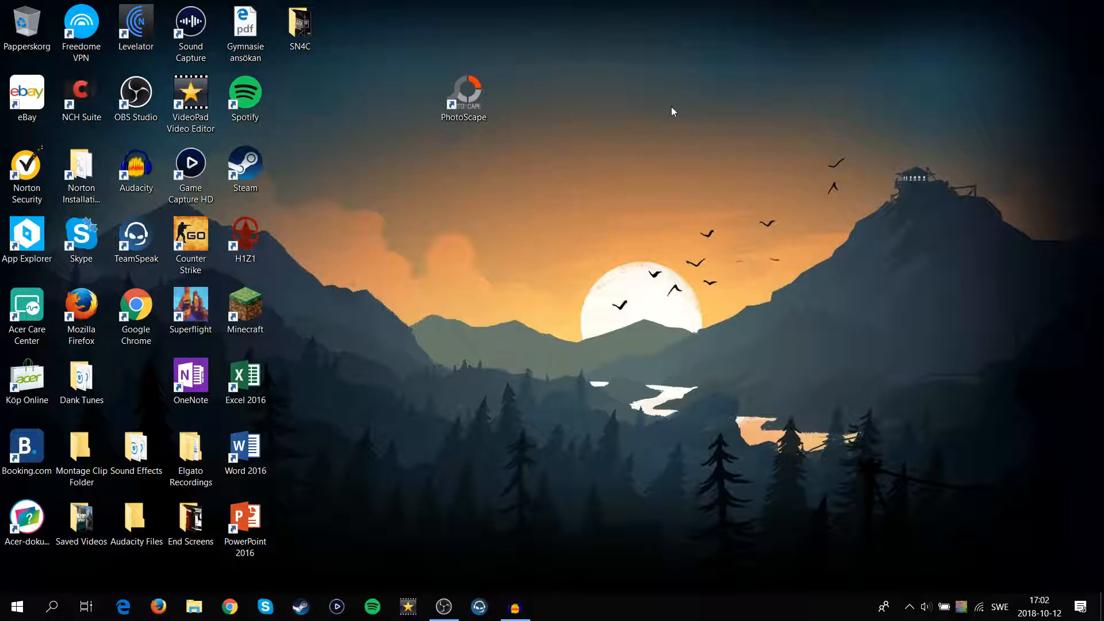
Launch PhotoScape and open its photo editor (Redigerare).
{"action": "double_click", "coordinate": [450, 107]}
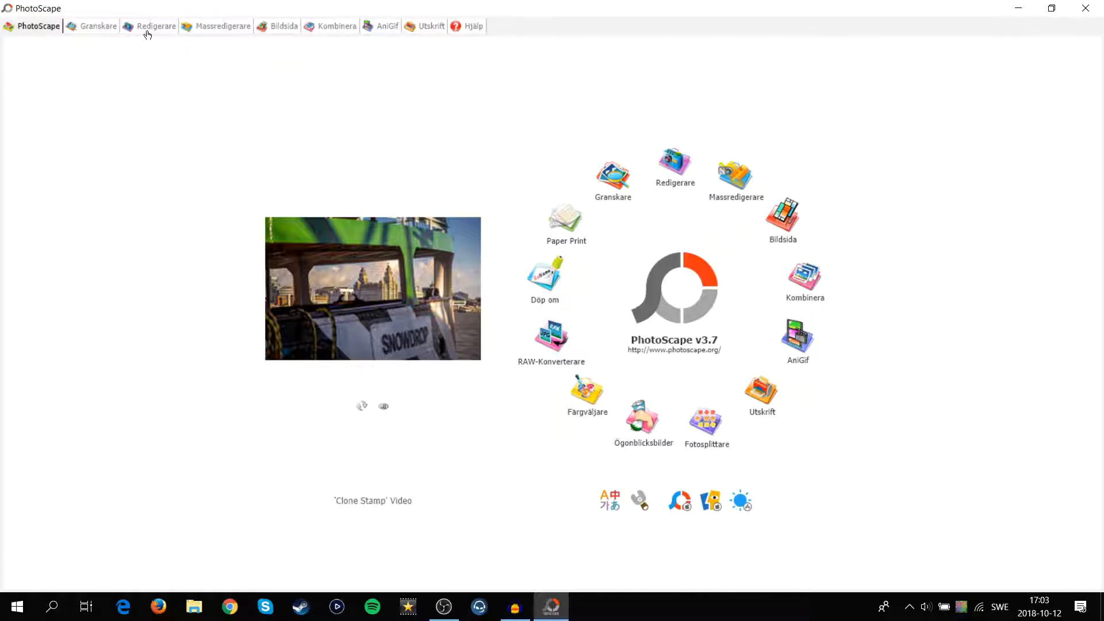
{"action": "left_click", "coordinate": [675, 164]}
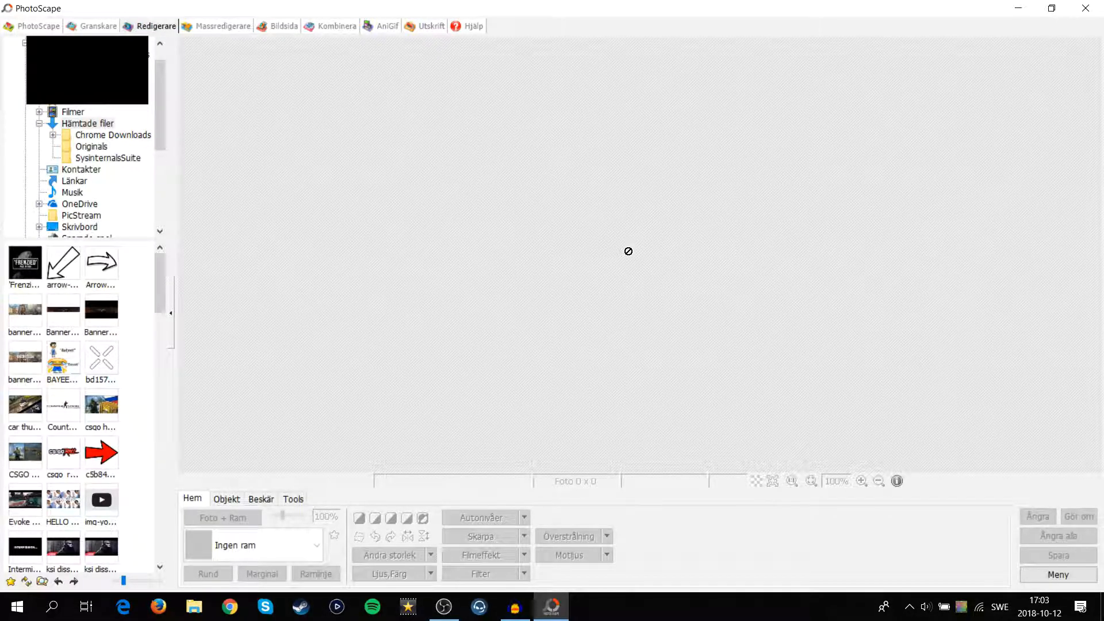
{"action": "scroll", "coordinate": [106, 155], "scroll_direction": "down", "scroll_amount": 3}
{"action": "scroll", "coordinate": [106, 155], "scroll_direction": "up", "scroll_amount": 2}
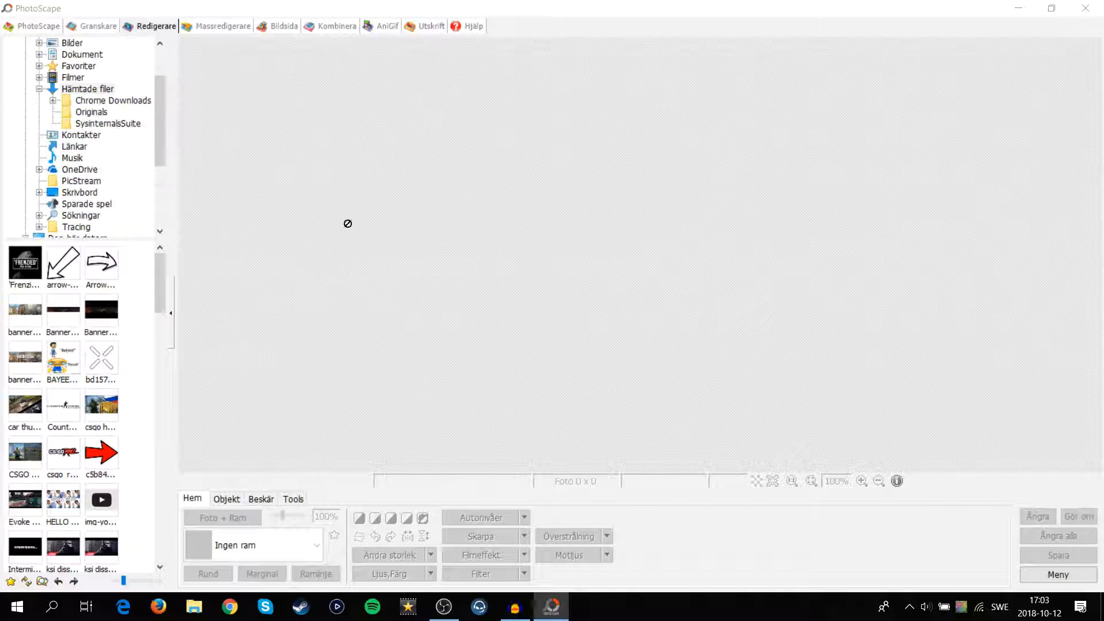
{"action": "key", "text": "super+e"}
{"action": "scroll", "coordinate": [354, 212], "scroll_direction": "down", "scroll_amount": 2}
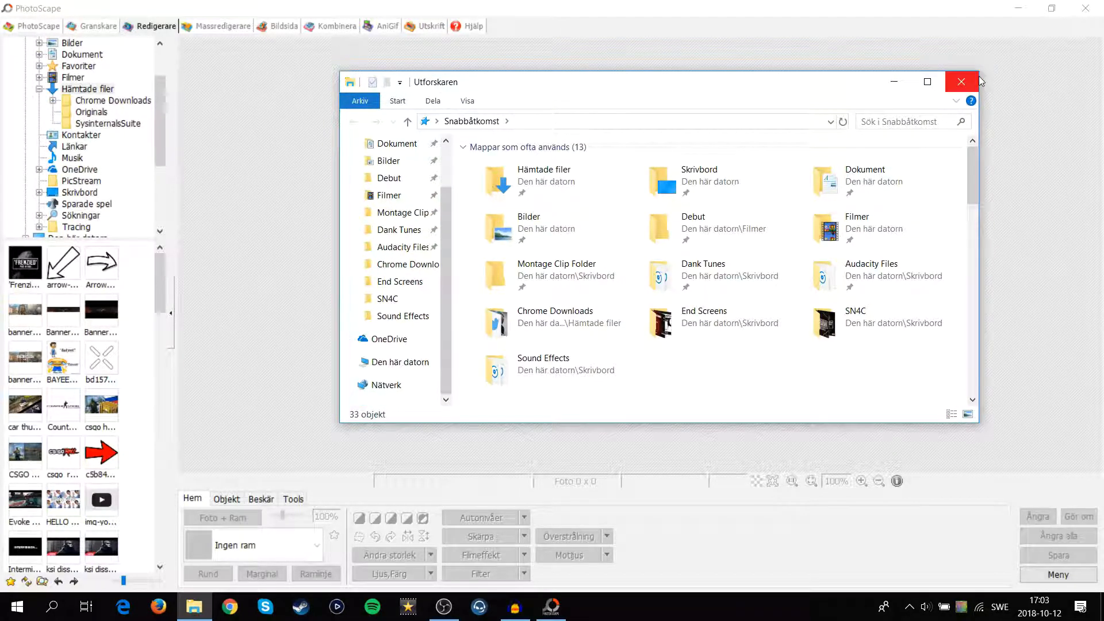
{"action": "left_click", "coordinate": [961, 82]}
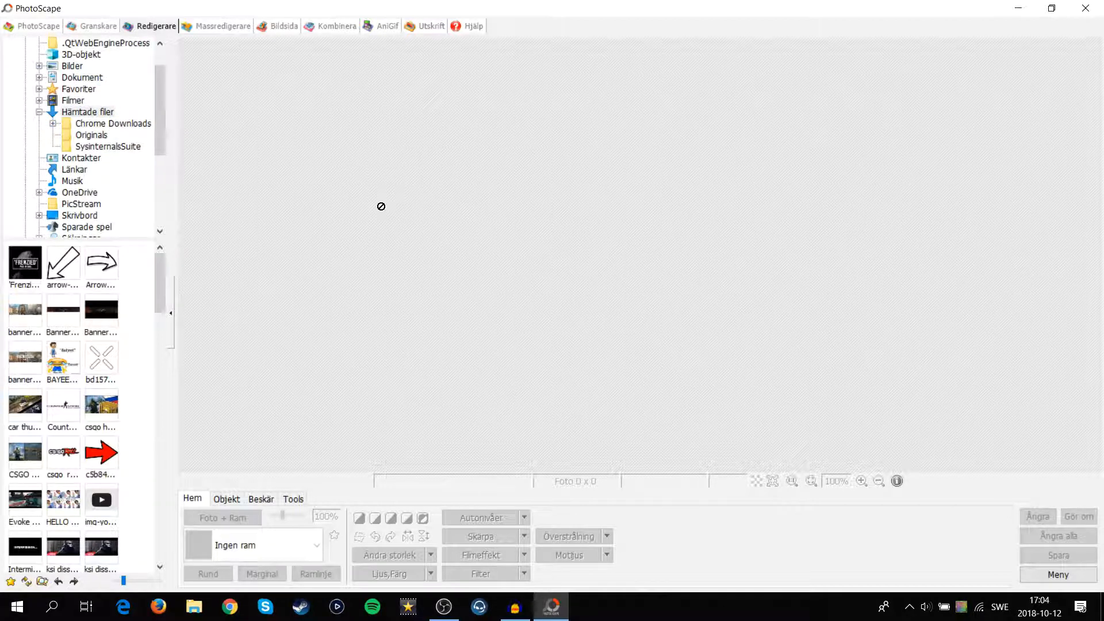
Browse the images in the Chrome Downloads folder.
{"action": "double_click", "coordinate": [104, 125]}
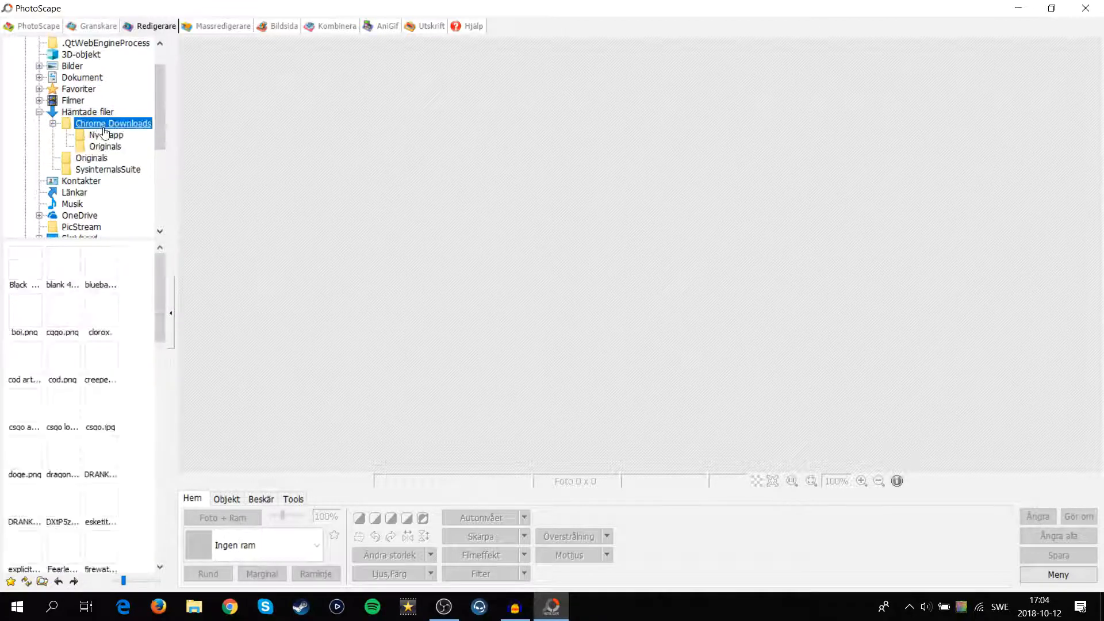
{"action": "left_click", "coordinate": [87, 112]}
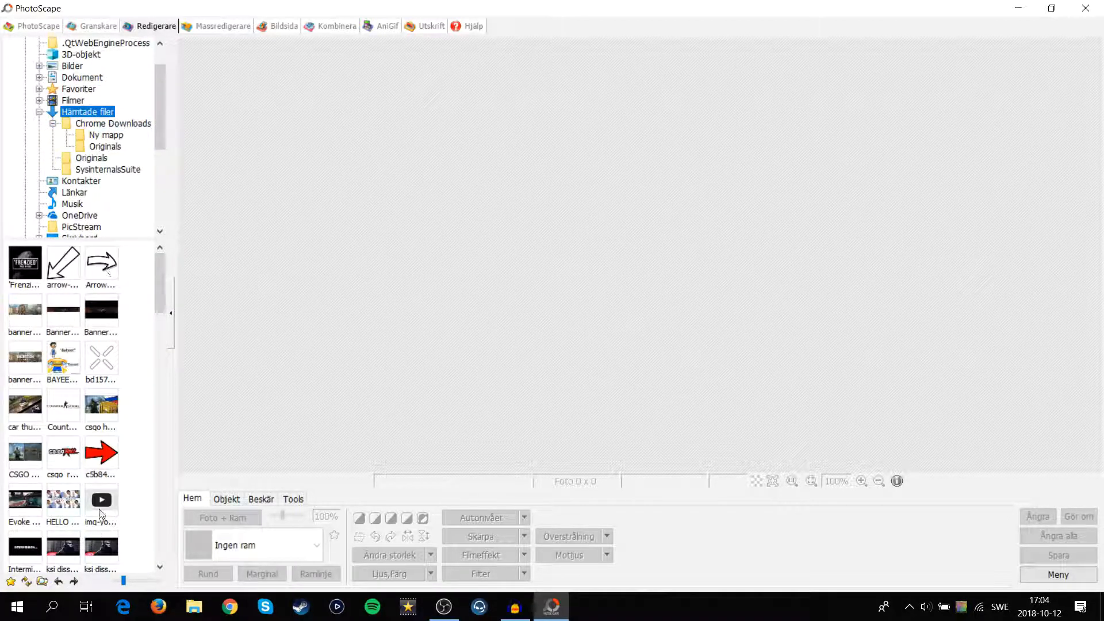
{"action": "key", "text": "Down"}
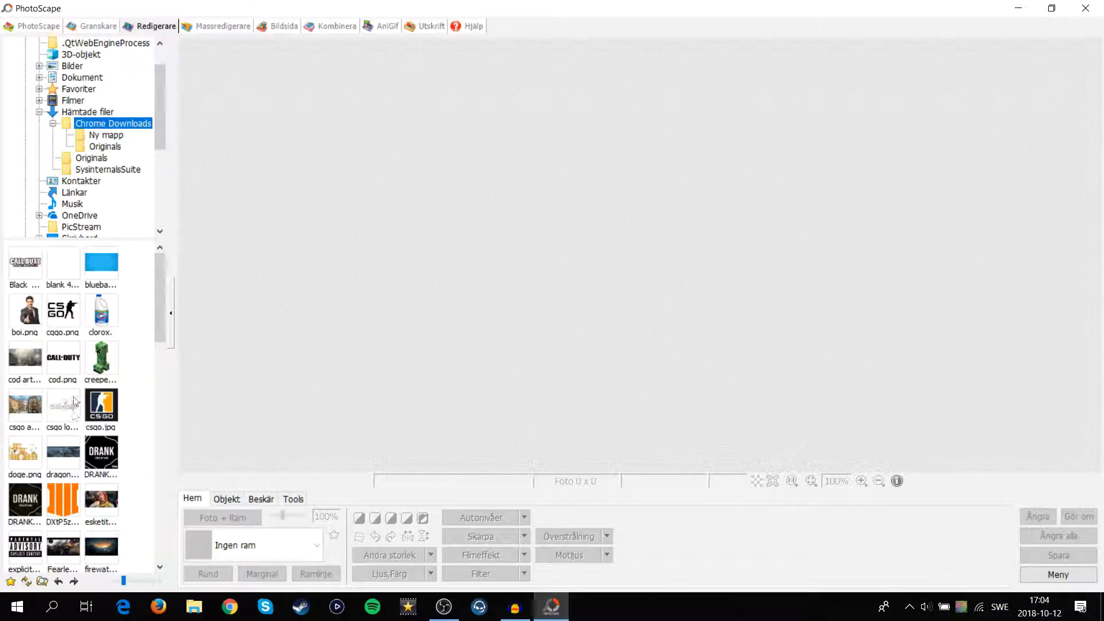
{"action": "left_click_drag", "start_coordinate": [74, 401], "coordinate": [334, 177]}
Load the 1280 x 720 white solid-color background from the Hämtade filer folder and check it in full-screen view.
{"action": "left_click", "coordinate": [86, 111]}
{"action": "scroll", "coordinate": [169, 407], "scroll_direction": "down", "scroll_amount": 5}
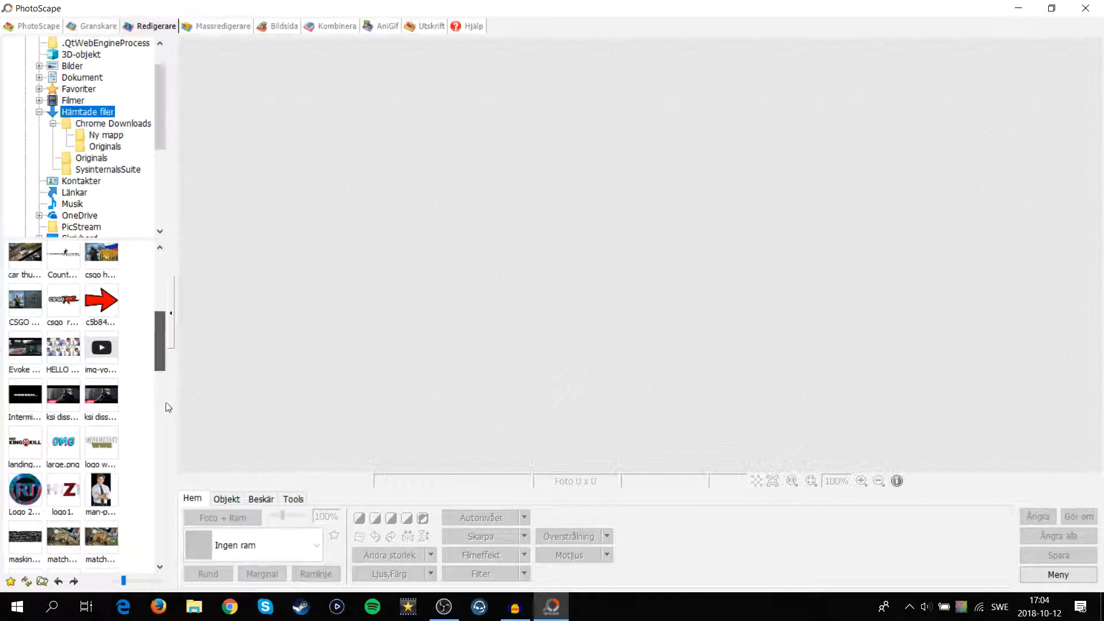
{"action": "scroll", "coordinate": [169, 407], "scroll_direction": "down", "scroll_amount": 5}
{"action": "left_click", "coordinate": [63, 449]}
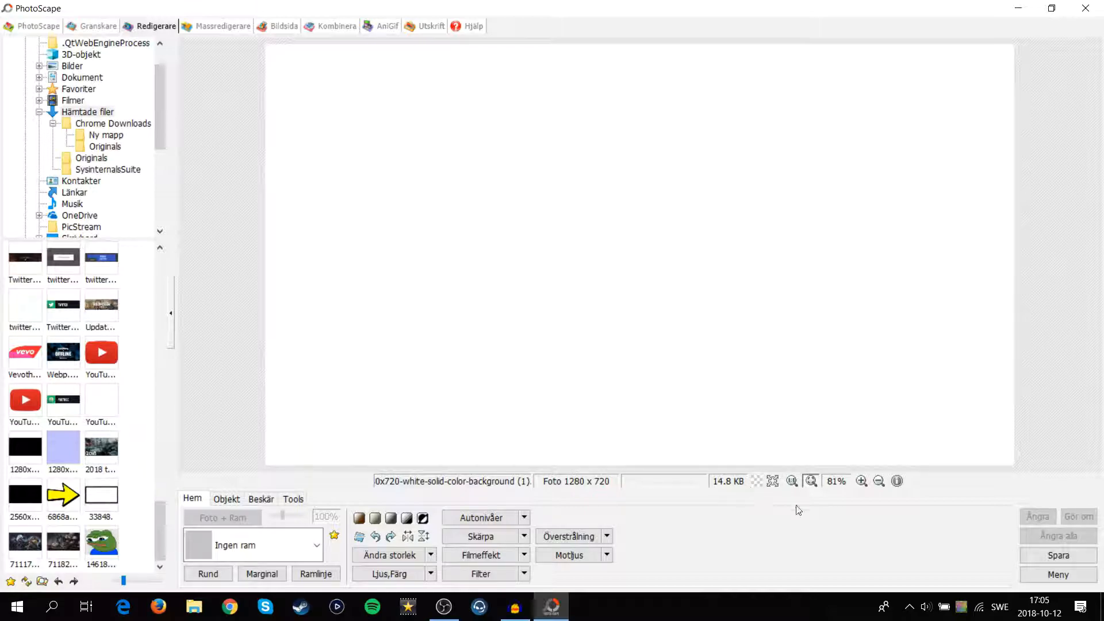
{"action": "left_click", "coordinate": [772, 480]}
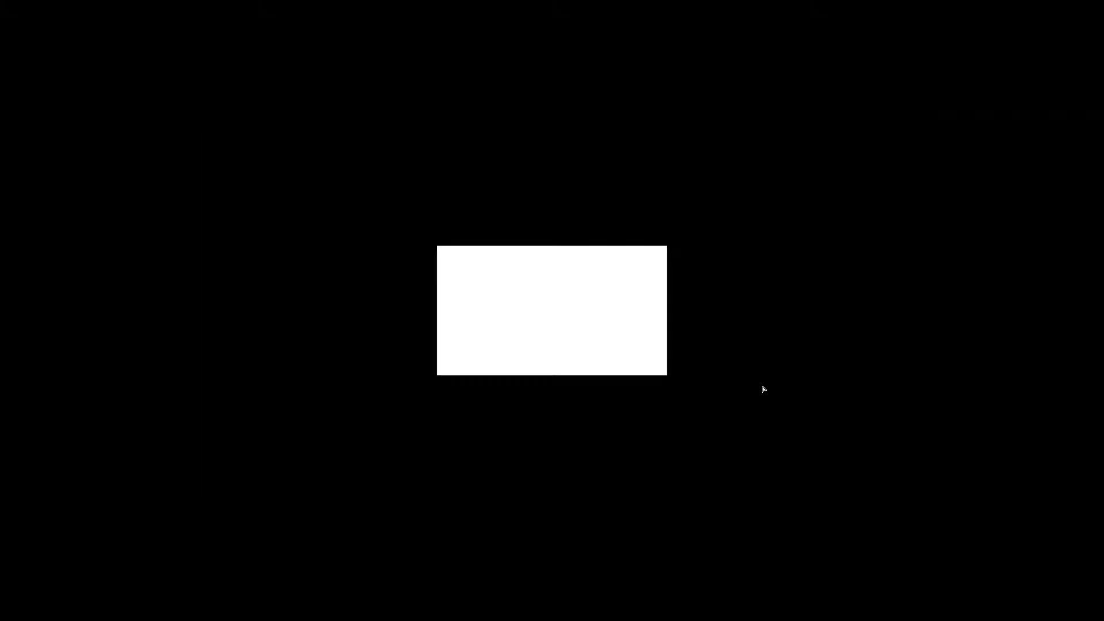
{"action": "left_click", "coordinate": [764, 389]}
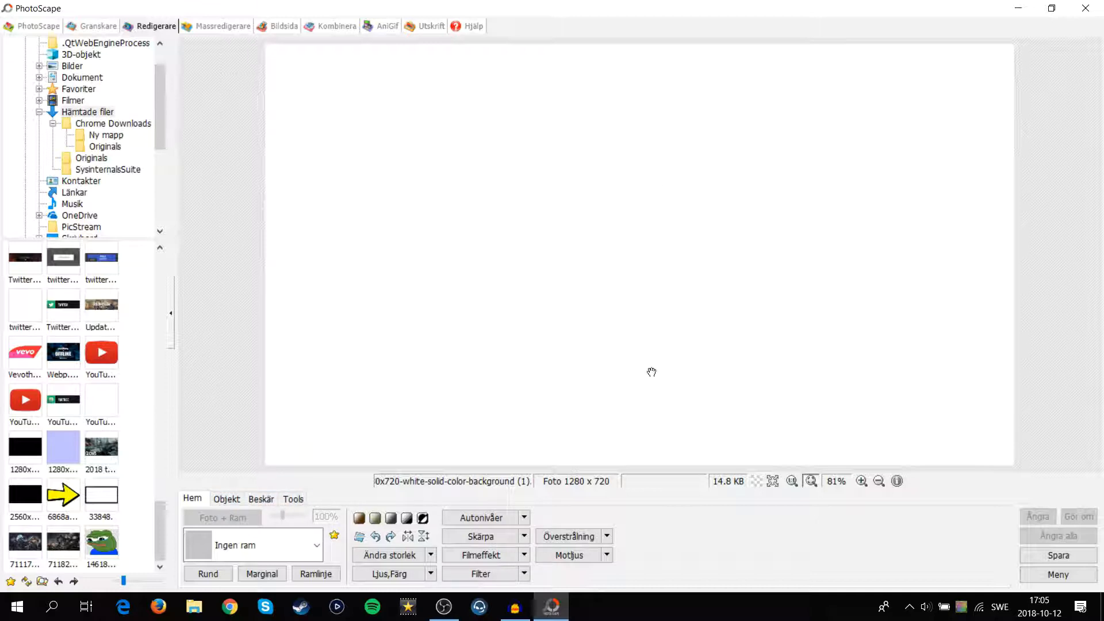
Try resizing the image to 440 x 440 pixels without keeping the aspect ratio, and undo the resize.
{"action": "left_click", "coordinate": [399, 556]}
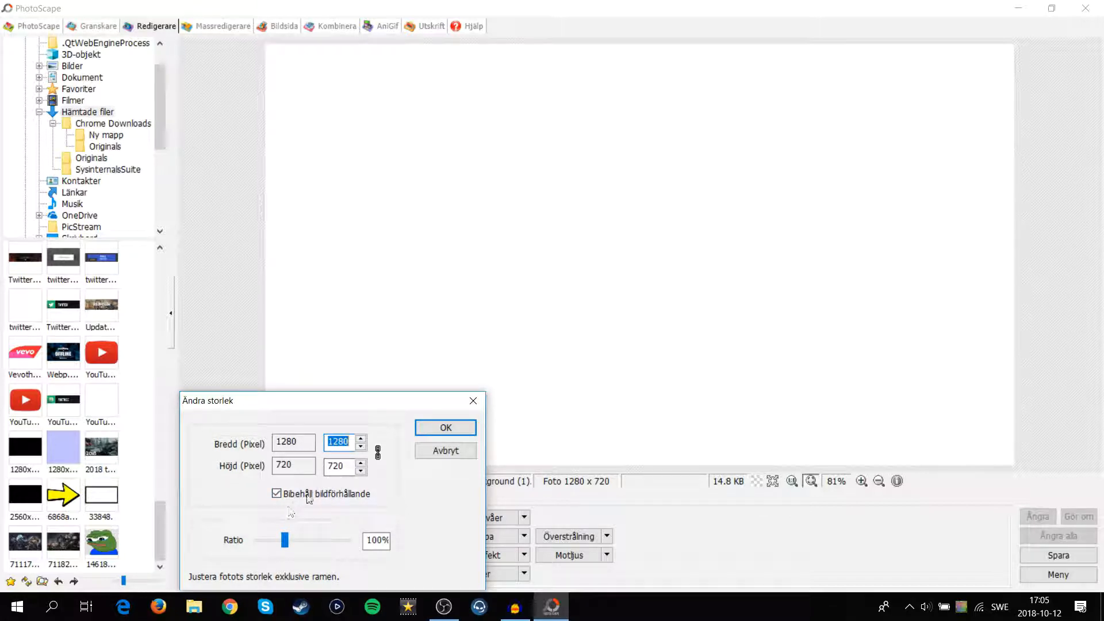
{"action": "left_click", "coordinate": [348, 464]}
{"action": "left_click", "coordinate": [287, 497]}
{"action": "left_click", "coordinate": [350, 442]}
{"action": "type", "text": "440"}
{"action": "key", "text": "Tab"}
{"action": "type", "text": "4"}
{"action": "key", "text": "Return"}
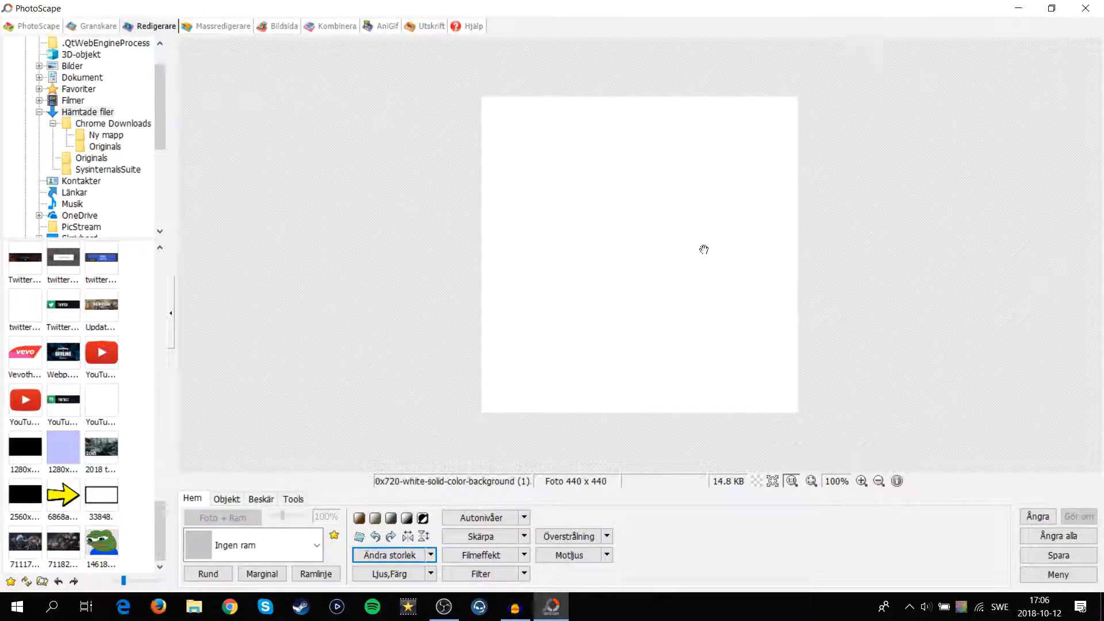
{"action": "key", "text": "ctrl+z"}
Resize the white image to 1500 x 500 pixels.
{"action": "left_click", "coordinate": [407, 554]}
{"action": "type", "text": "1500"}
{"action": "double_click", "coordinate": [340, 466]}
{"action": "type", "text": "7"}
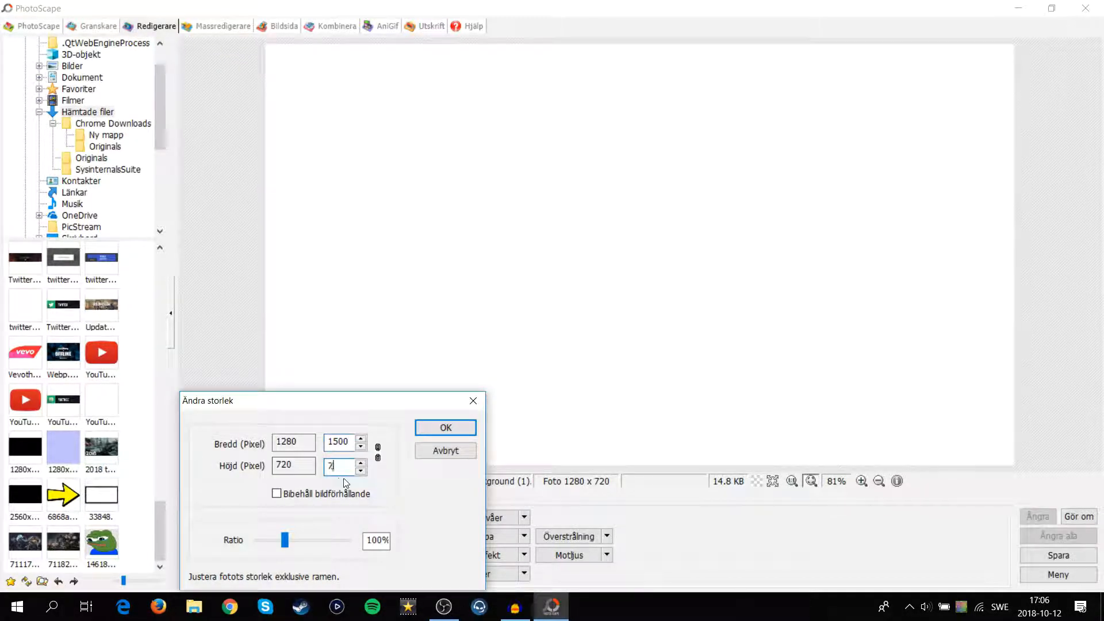
{"action": "type", "text": "00"}
{"action": "key", "text": "Return"}
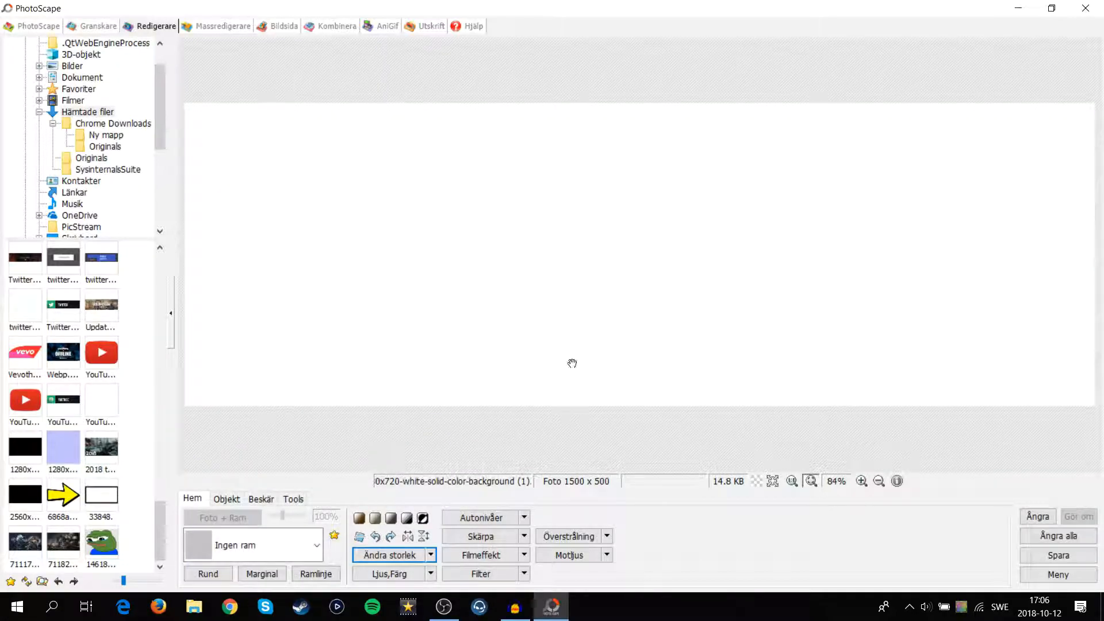
Preview the banner-sized image in full screen and undo its resize.
{"action": "left_click", "coordinate": [773, 480]}
{"action": "scroll", "coordinate": [789, 436], "scroll_direction": "down", "scroll_amount": 2}
{"action": "scroll", "coordinate": [788, 435], "scroll_direction": "up", "scroll_amount": 1}
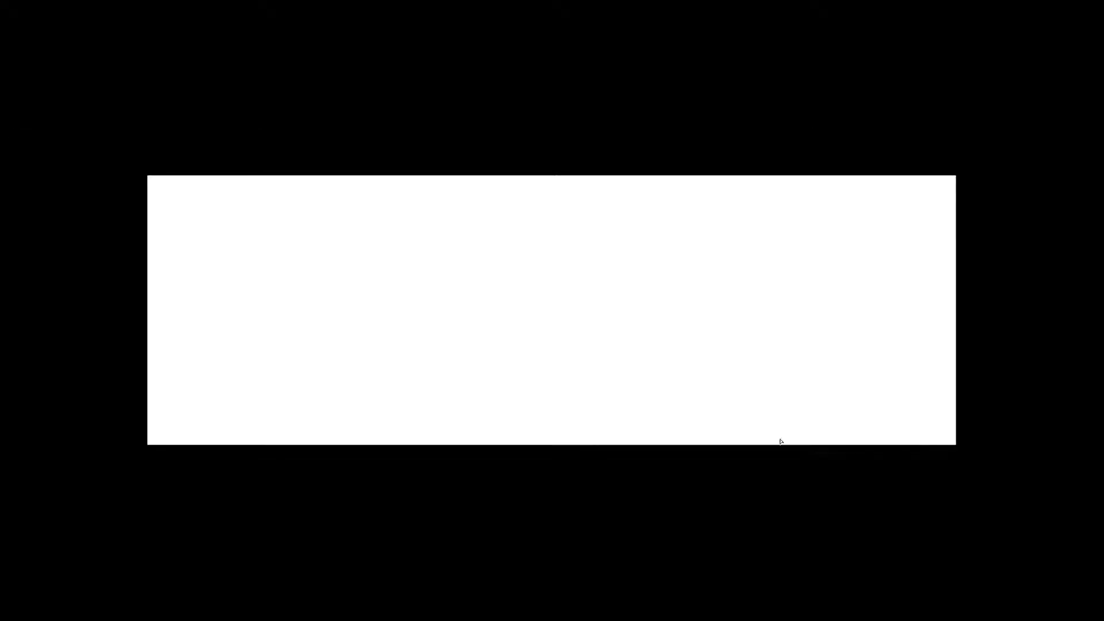
{"action": "left_click", "coordinate": [778, 444]}
{"action": "key", "text": "ctrl+z"}
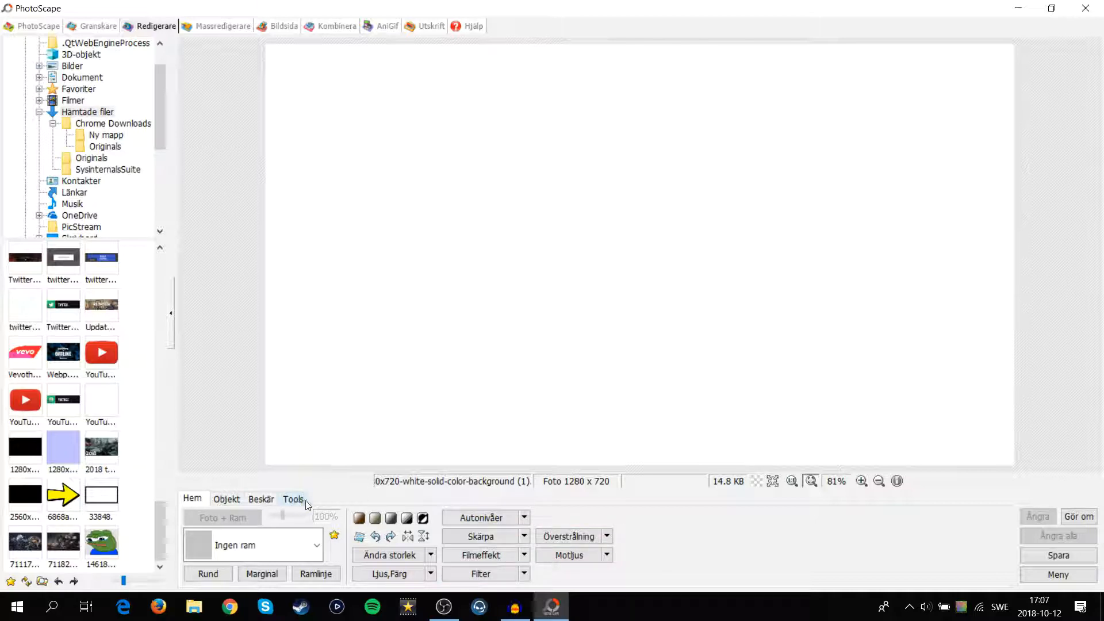
Try the Black Line 8 frame around the image and undo it.
{"action": "left_click", "coordinate": [262, 498]}
{"action": "left_click", "coordinate": [192, 498]}
{"action": "left_click", "coordinate": [310, 545]}
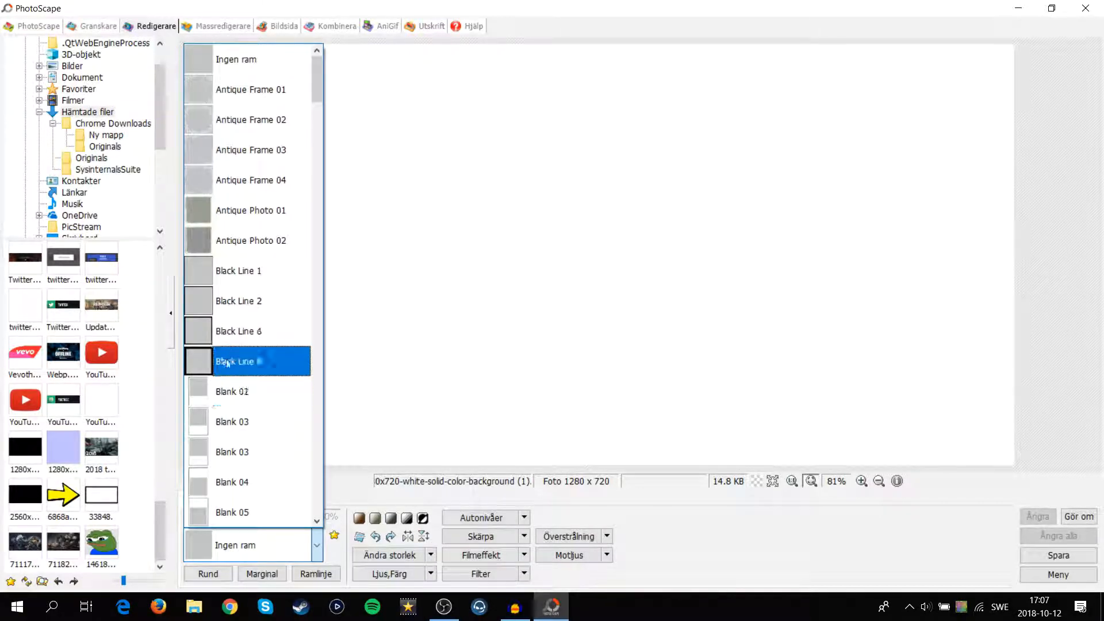
{"action": "left_click", "coordinate": [253, 359]}
{"action": "key", "text": "ctrl+z"}
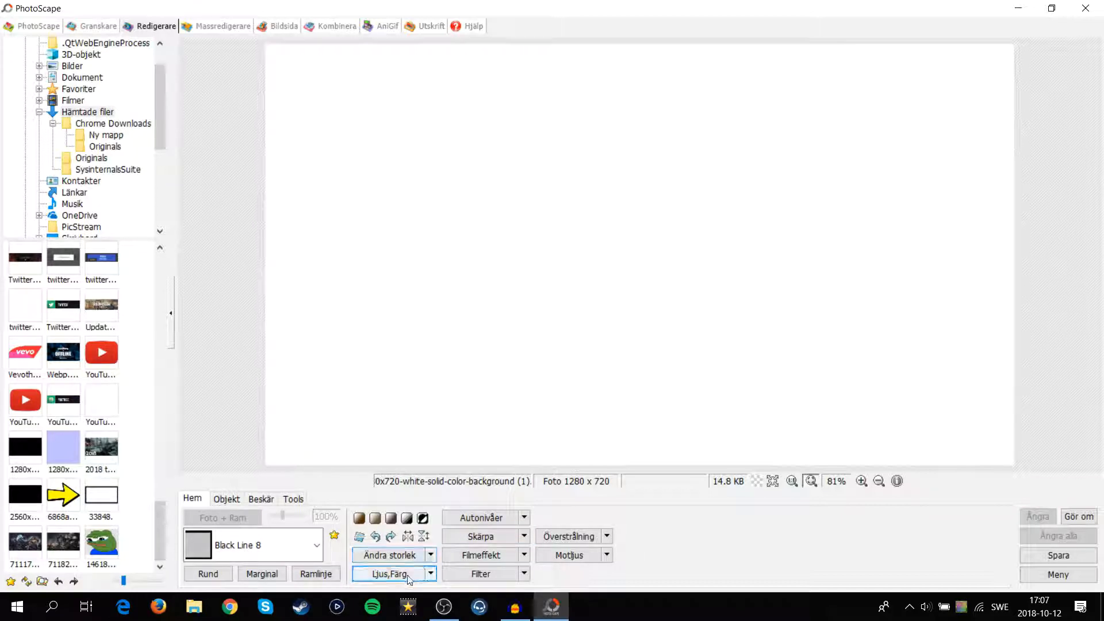
Examine the options of the Ljus,Färg adjustment and the Filmeffekt presets without applying any of them.
{"action": "left_click", "coordinate": [389, 574]}
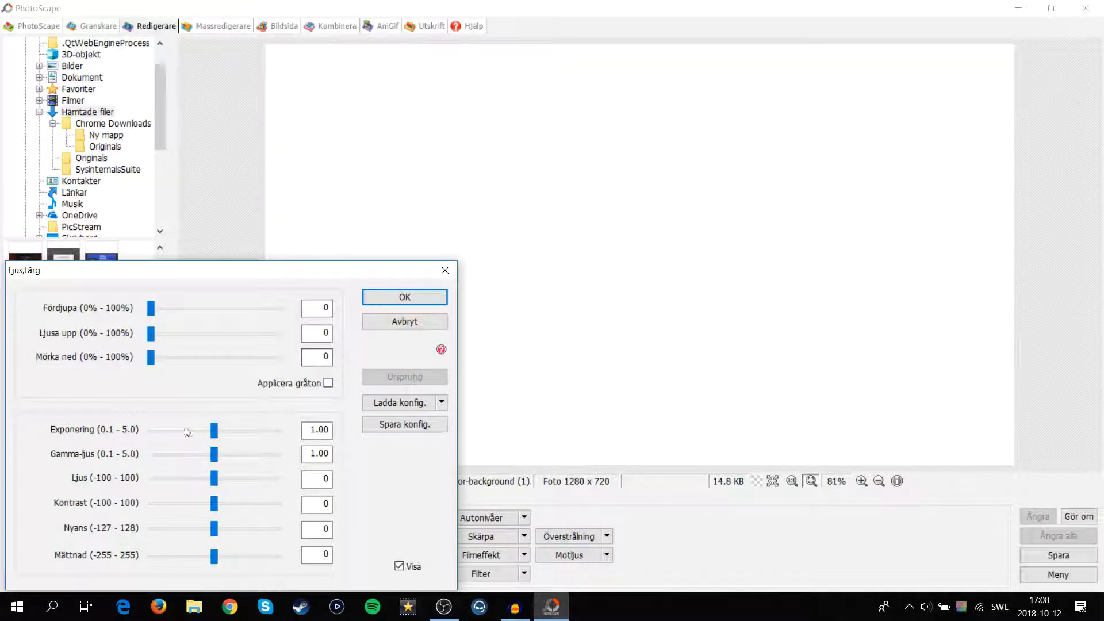
{"action": "left_click", "coordinate": [377, 326]}
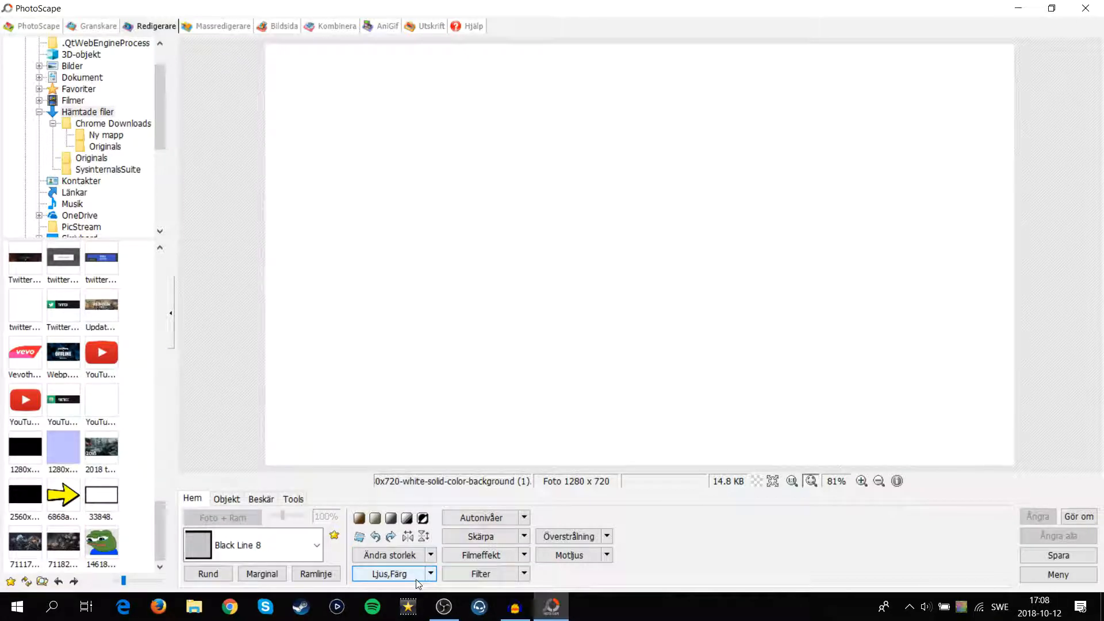
{"action": "left_click", "coordinate": [501, 555]}
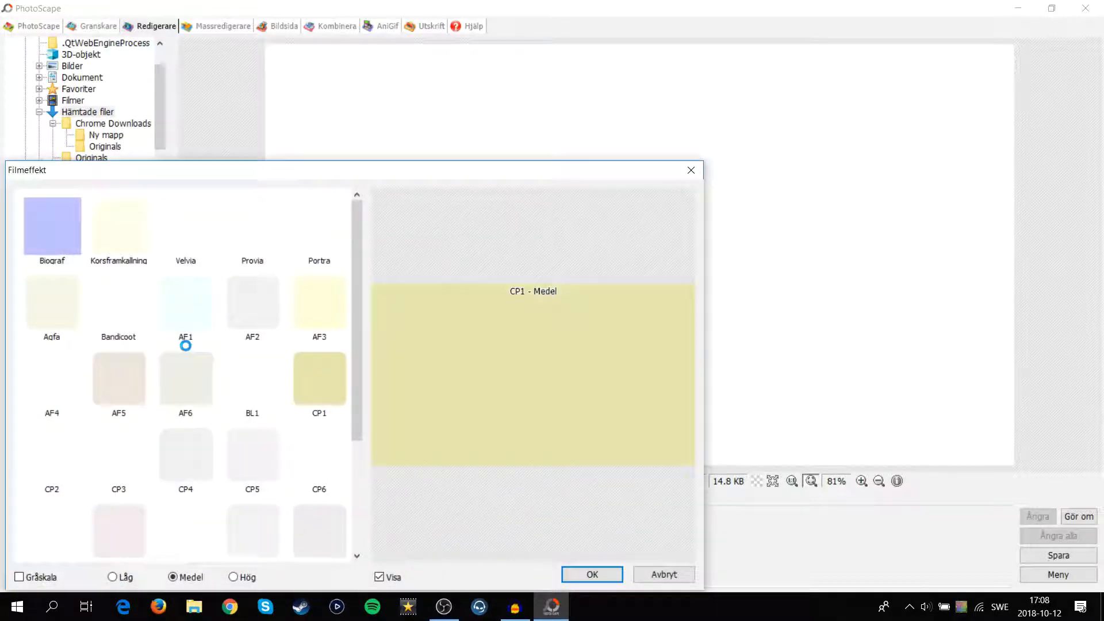
{"action": "left_click", "coordinate": [688, 175]}
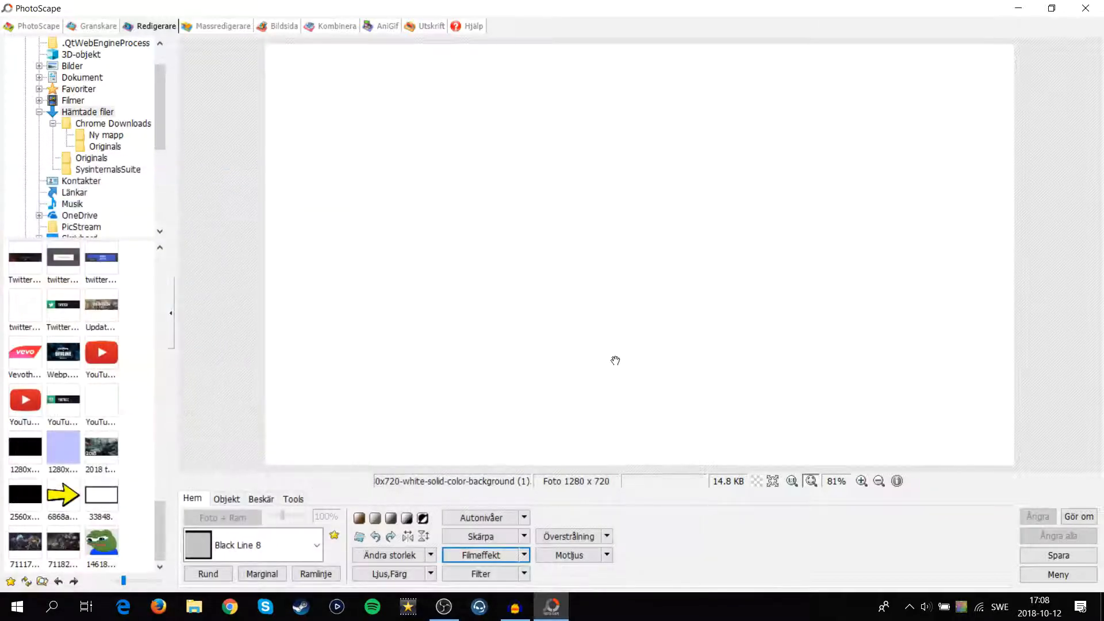
Try a Vignettering filter on the white image and undo it.
{"action": "left_click", "coordinate": [525, 574]}
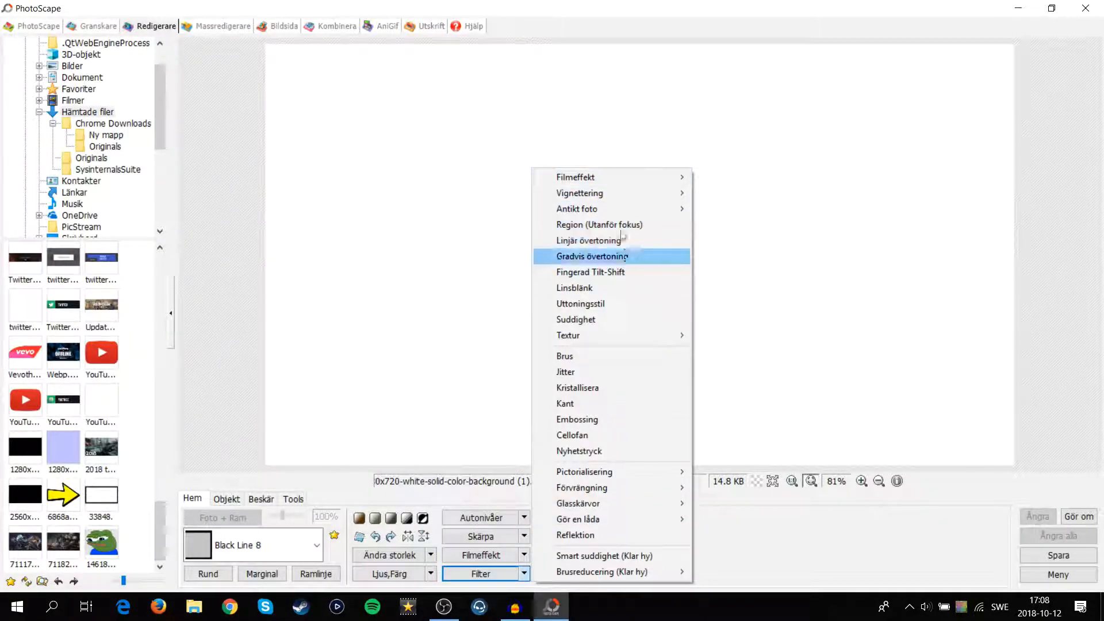
{"action": "mouse_move", "coordinate": [616, 192]}
{"action": "left_click", "coordinate": [748, 244]}
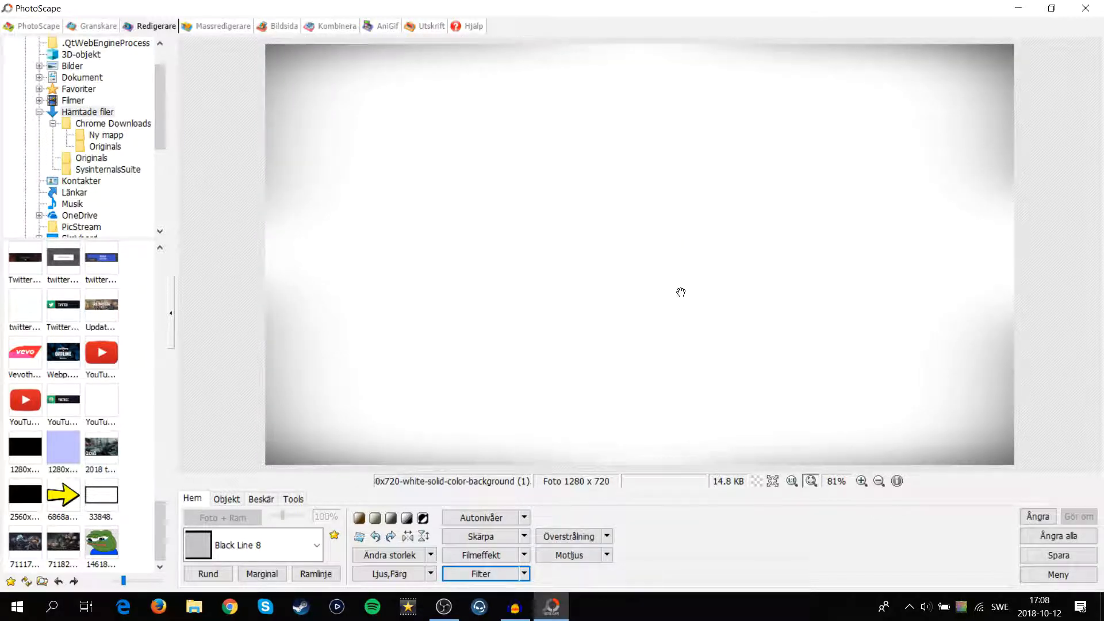
{"action": "key", "text": "ctrl+z"}
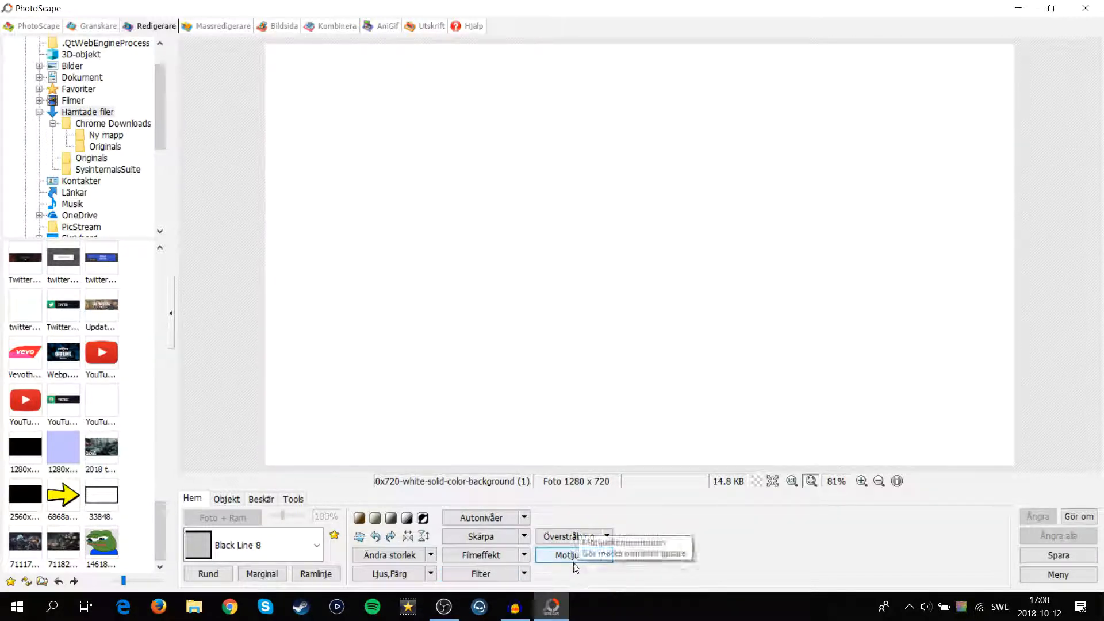
Try to draw a diagonal line object across the white canvas.
{"action": "left_click", "coordinate": [226, 499]}
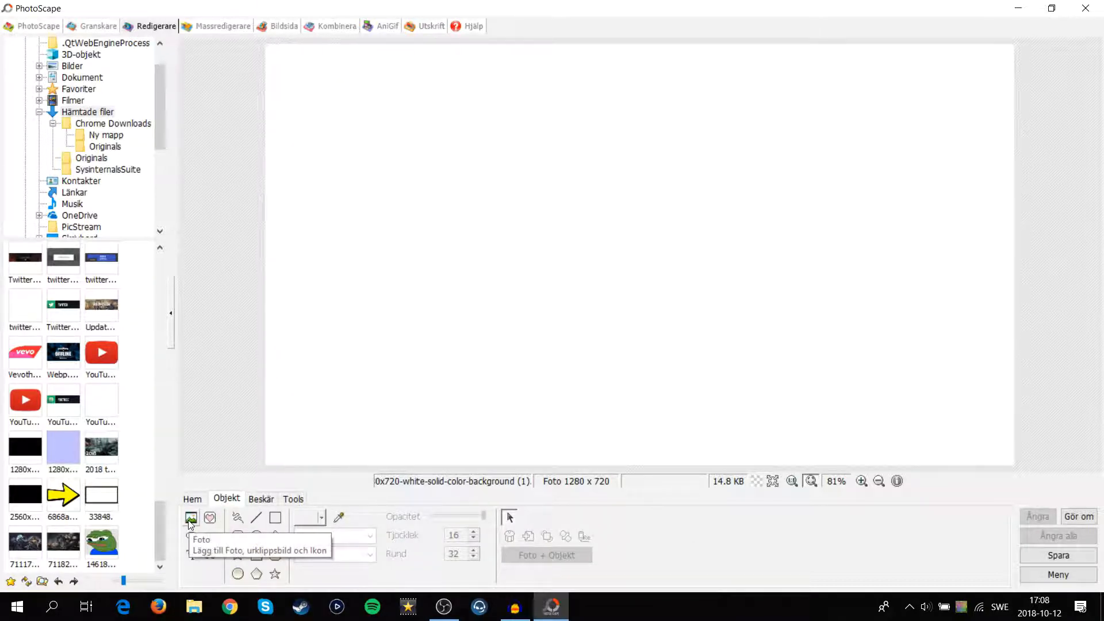
{"action": "left_click", "coordinate": [256, 519]}
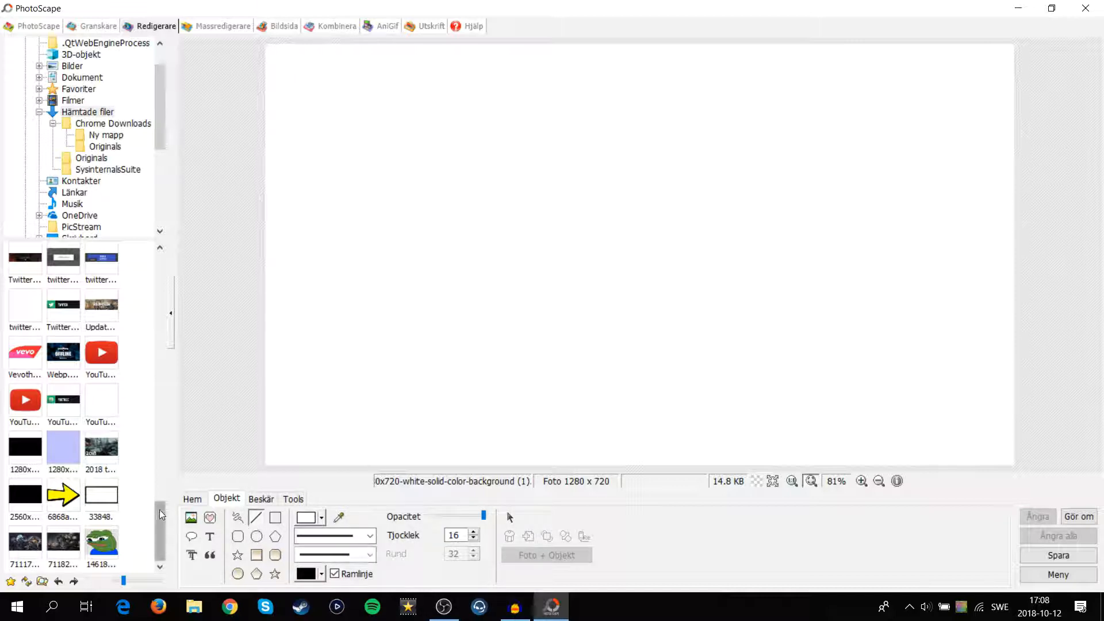
{"action": "left_click_drag", "start_coordinate": [368, 139], "coordinate": [856, 320]}
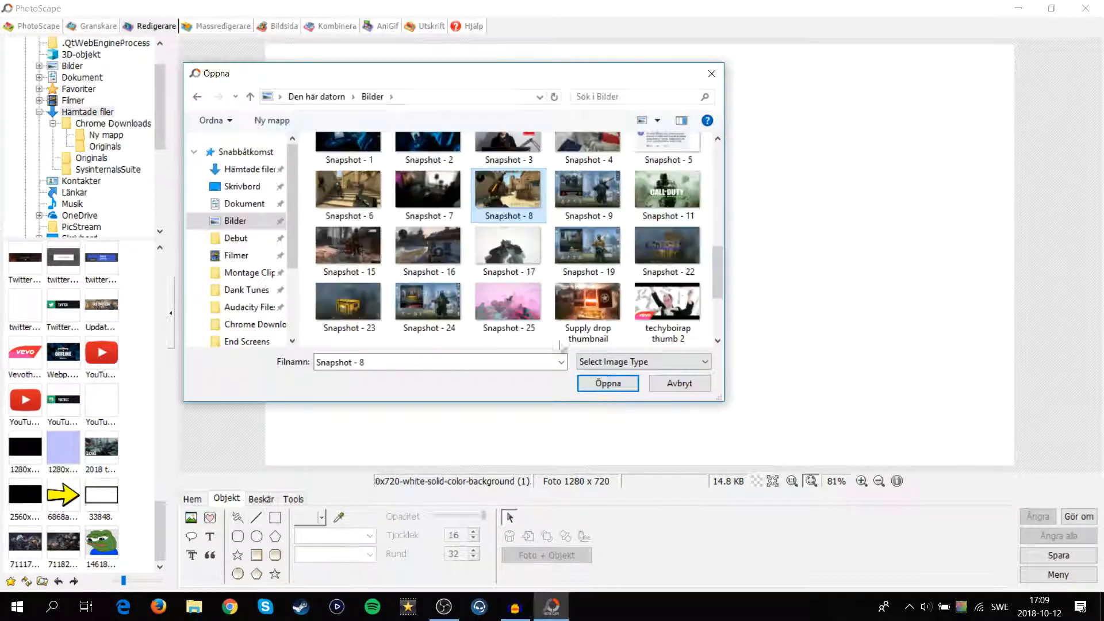
Insert the Snapshot - 8 photo from the Bilder folder as an object and position it over the white background.
{"action": "left_click", "coordinate": [601, 382]}
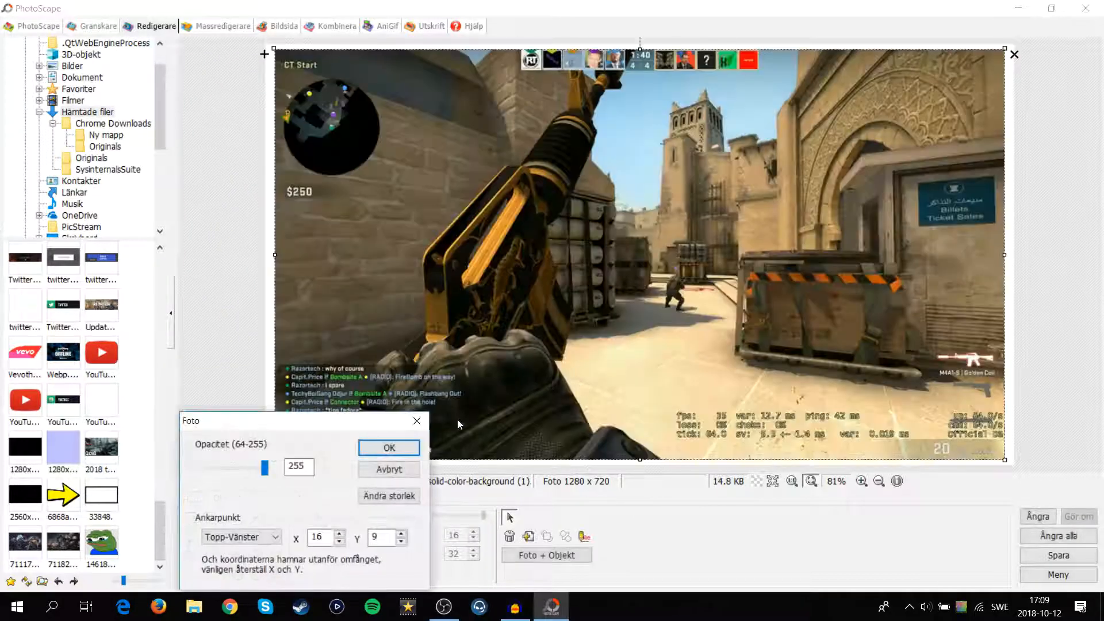
{"action": "left_click", "coordinate": [389, 447]}
{"action": "left_click_drag", "start_coordinate": [591, 232], "coordinate": [587, 232]}
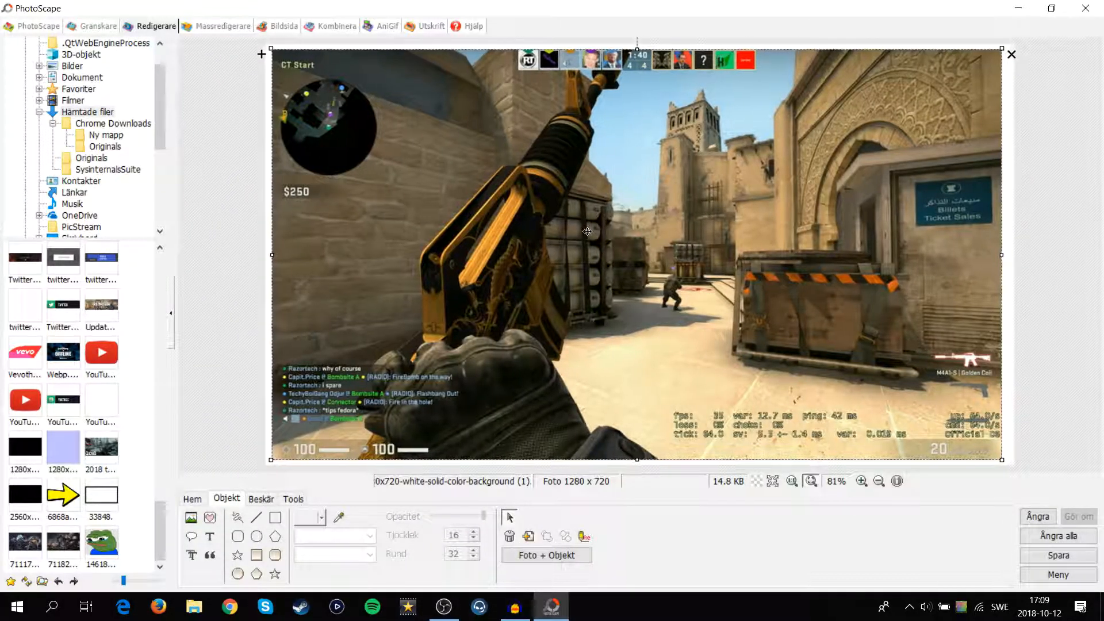
{"action": "left_click", "coordinate": [240, 244]}
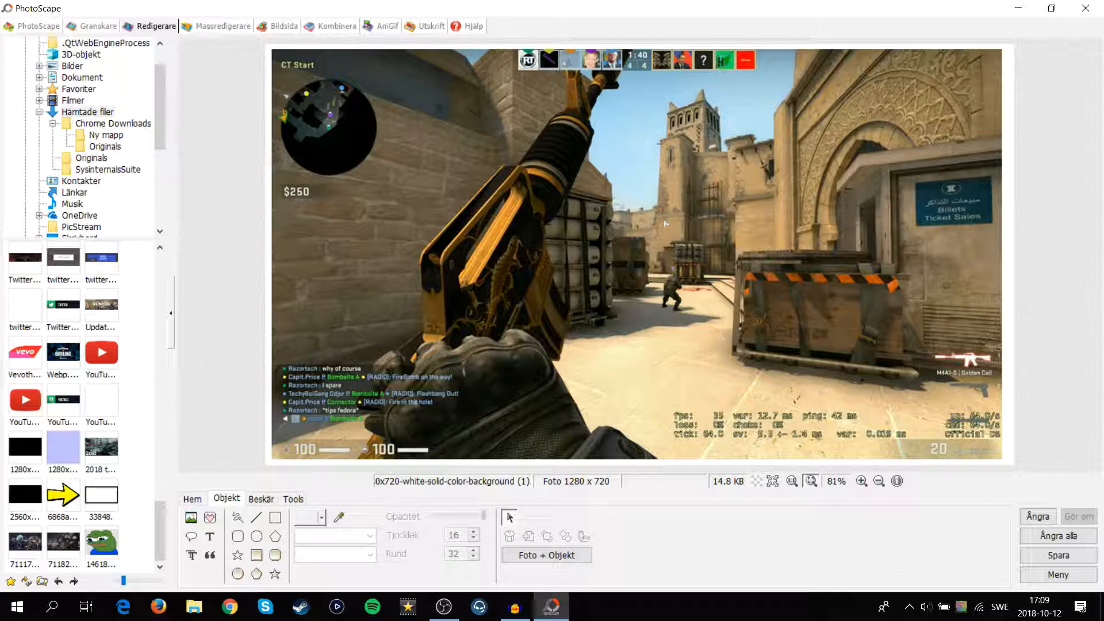
Move and enlarge the snapshot photo until it covers the whole white background, and check it in the full-screen preview.
{"action": "left_click_drag", "start_coordinate": [666, 223], "coordinate": [694, 223]}
{"action": "left_click", "coordinate": [626, 456]}
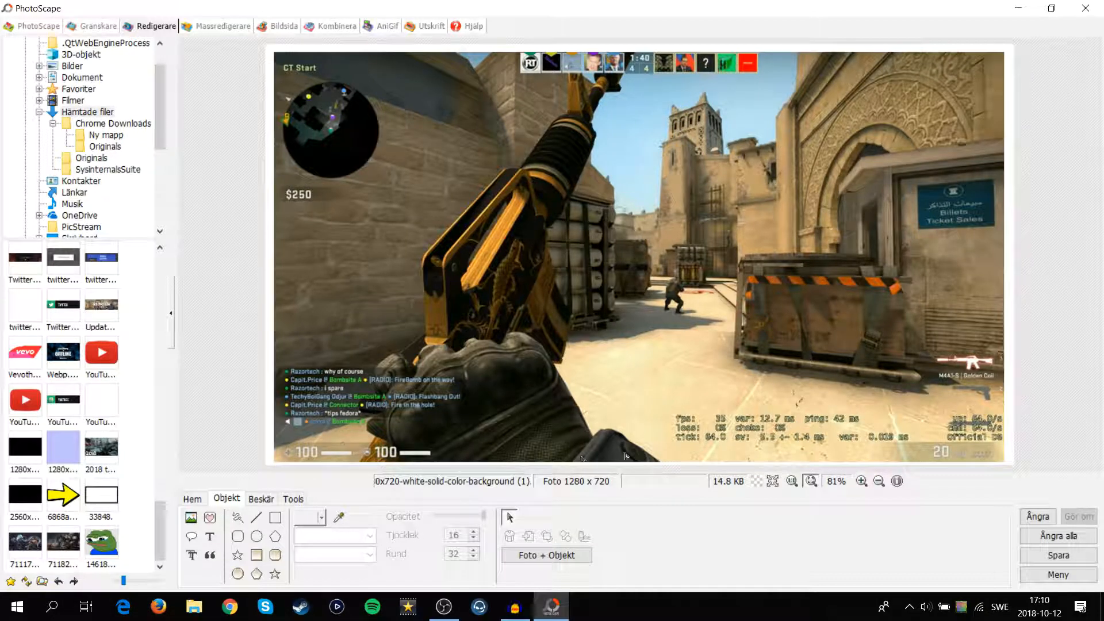
{"action": "left_click", "coordinate": [274, 55]}
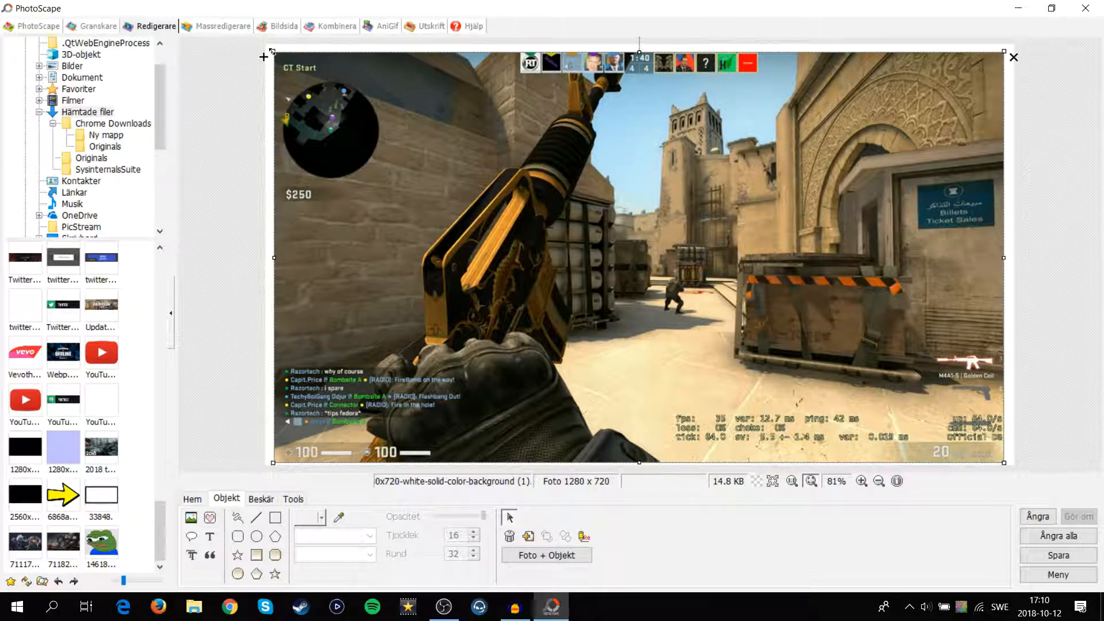
{"action": "left_click_drag", "start_coordinate": [273, 52], "coordinate": [291, 67]}
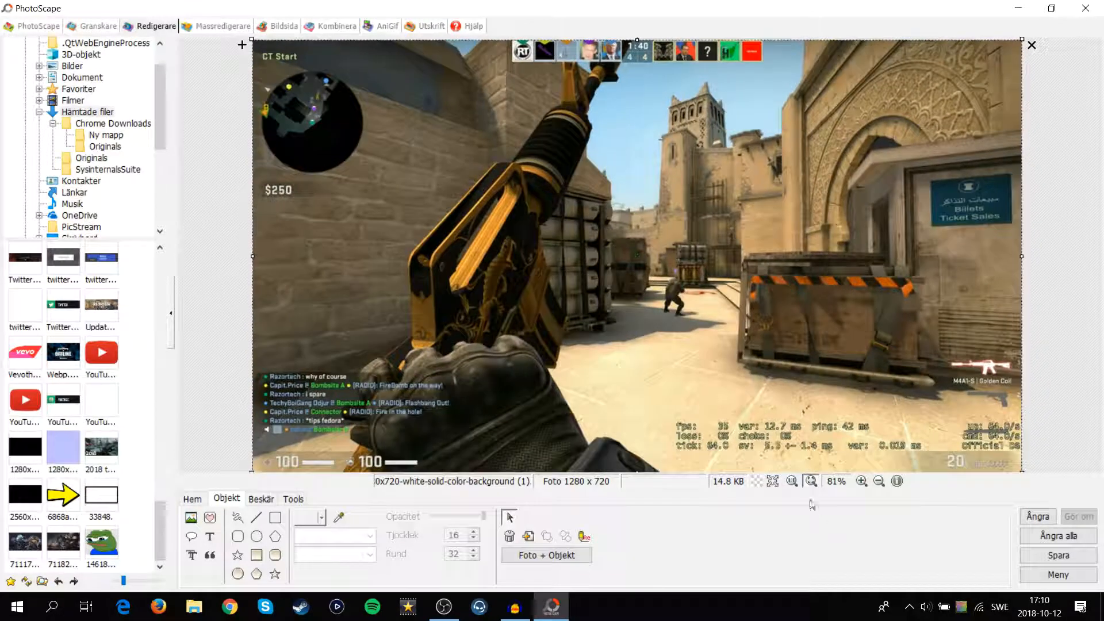
{"action": "left_click", "coordinate": [773, 482]}
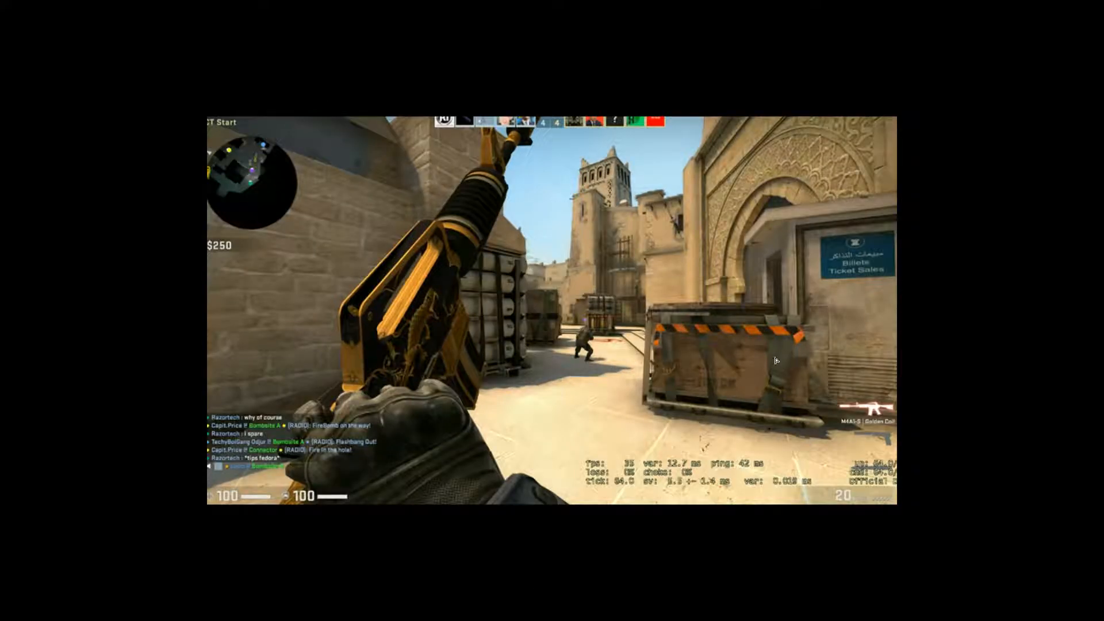
{"action": "left_click", "coordinate": [776, 360]}
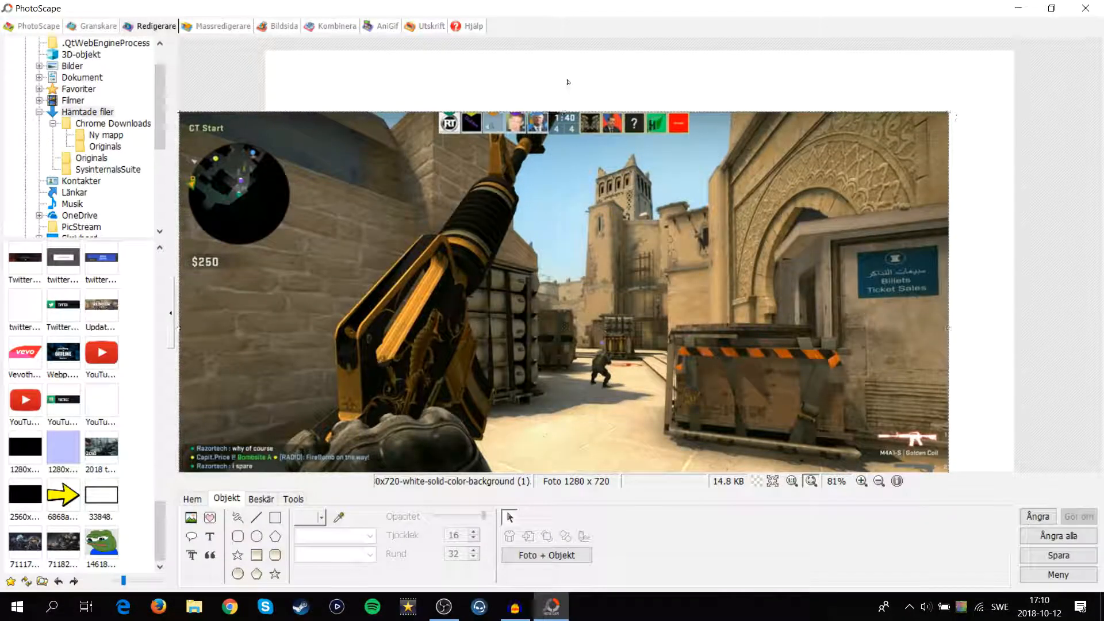
Tilt the snapshot photo clockwise so a white wedge of background shows above it, and preview the image full screen.
{"action": "left_click_drag", "start_coordinate": [565, 87], "coordinate": [637, 70]}
{"action": "left_click_drag", "start_coordinate": [966, 385], "coordinate": [1029, 424]}
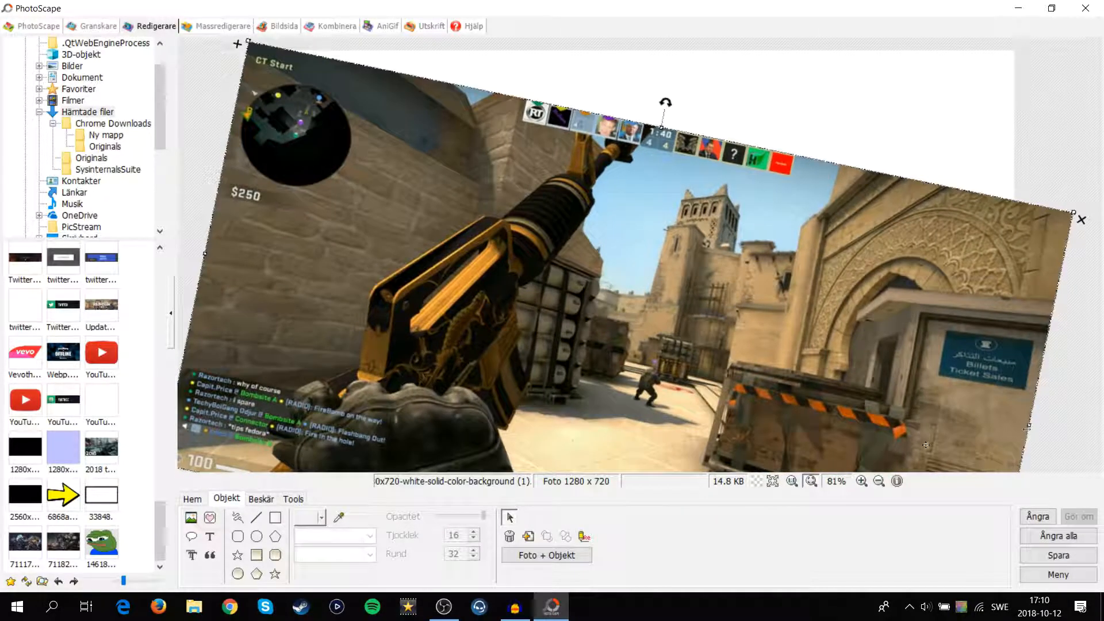
{"action": "left_click", "coordinate": [774, 481]}
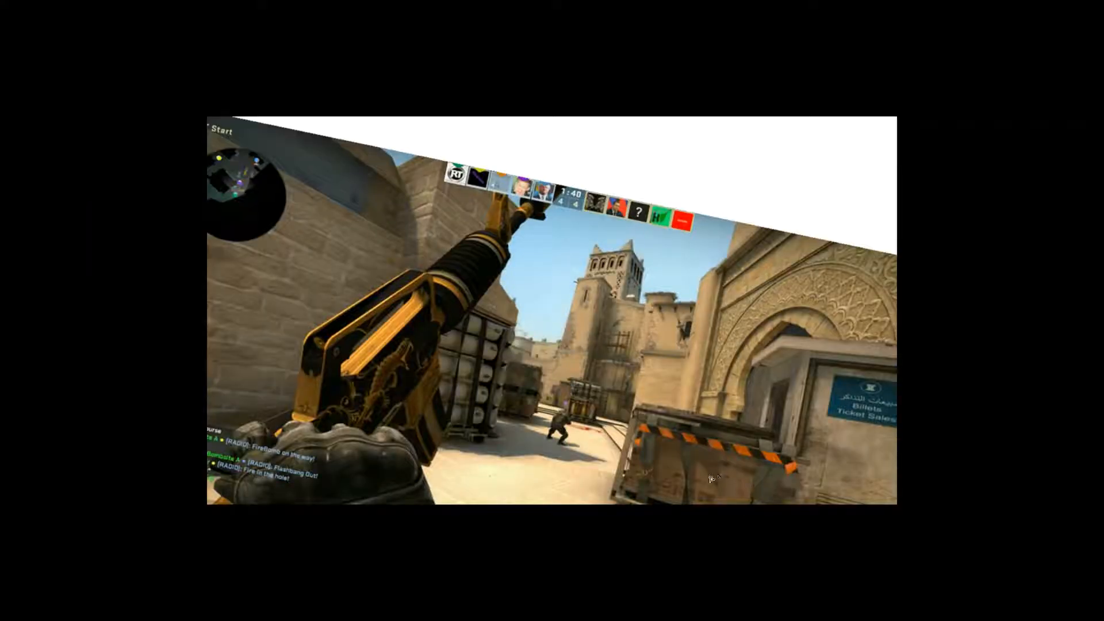
{"action": "left_click", "coordinate": [551, 334]}
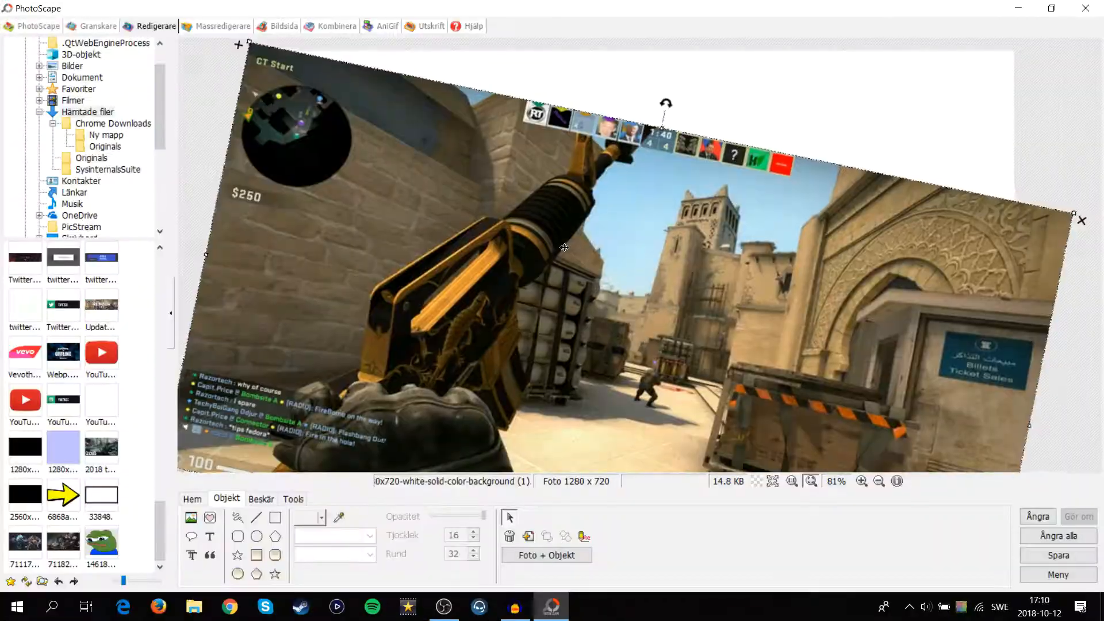
Examine the tilted photo in the full-screen preview at several zoom levels to see which parts fall within the canvas.
{"action": "left_click", "coordinate": [609, 492]}
{"action": "scroll", "coordinate": [565, 454], "scroll_direction": "up", "scroll_amount": 3}
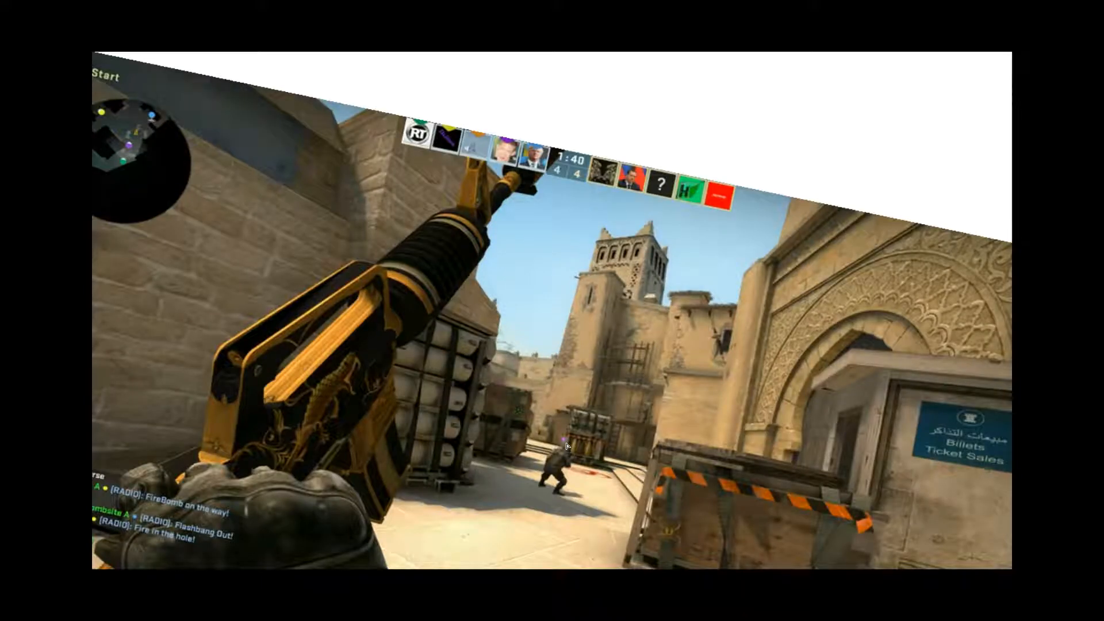
{"action": "scroll", "coordinate": [498, 371], "scroll_direction": "down", "scroll_amount": 2}
{"action": "left_click", "coordinate": [545, 283]}
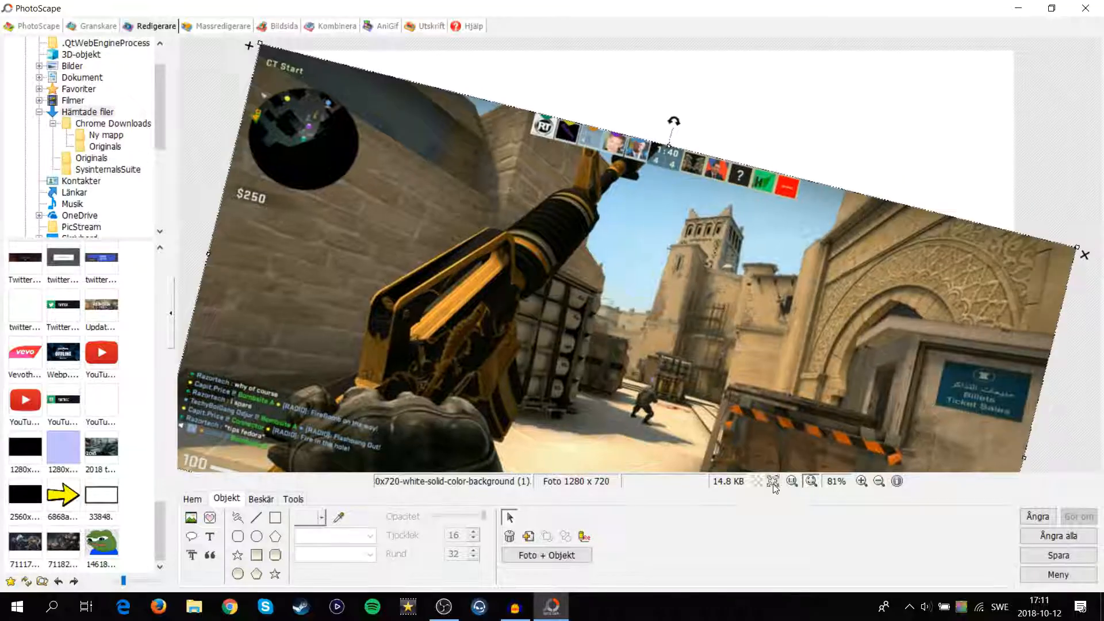
{"action": "left_click", "coordinate": [774, 482]}
{"action": "scroll", "coordinate": [768, 483], "scroll_direction": "down", "scroll_amount": 3}
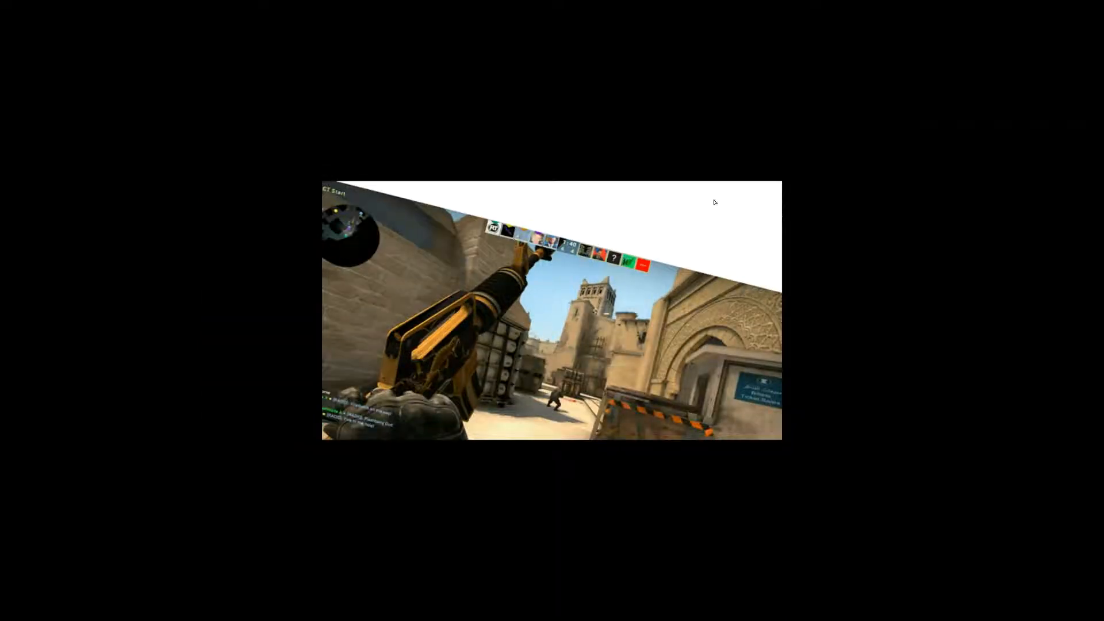
{"action": "left_click", "coordinate": [284, 85]}
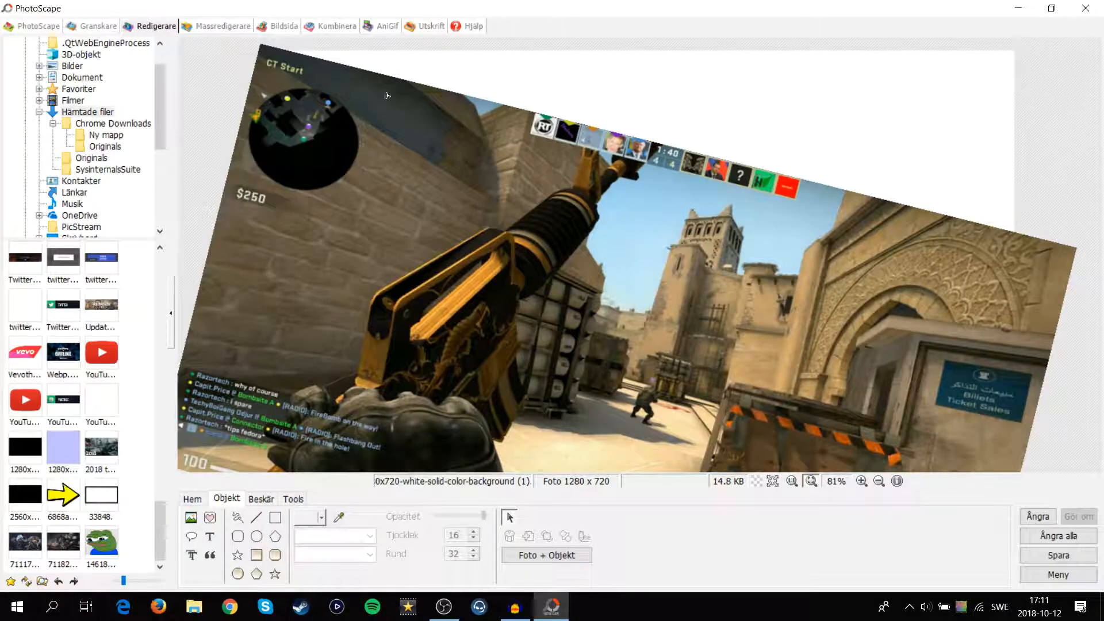
{"action": "left_click", "coordinate": [773, 481]}
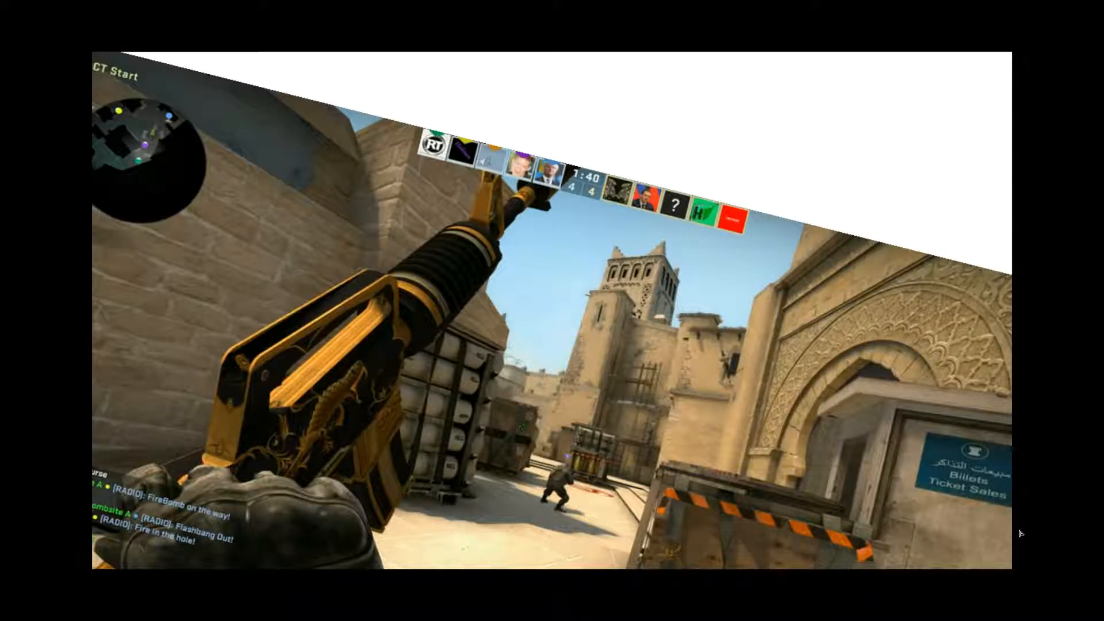
{"action": "scroll", "coordinate": [221, 402], "scroll_direction": "down", "scroll_amount": 3}
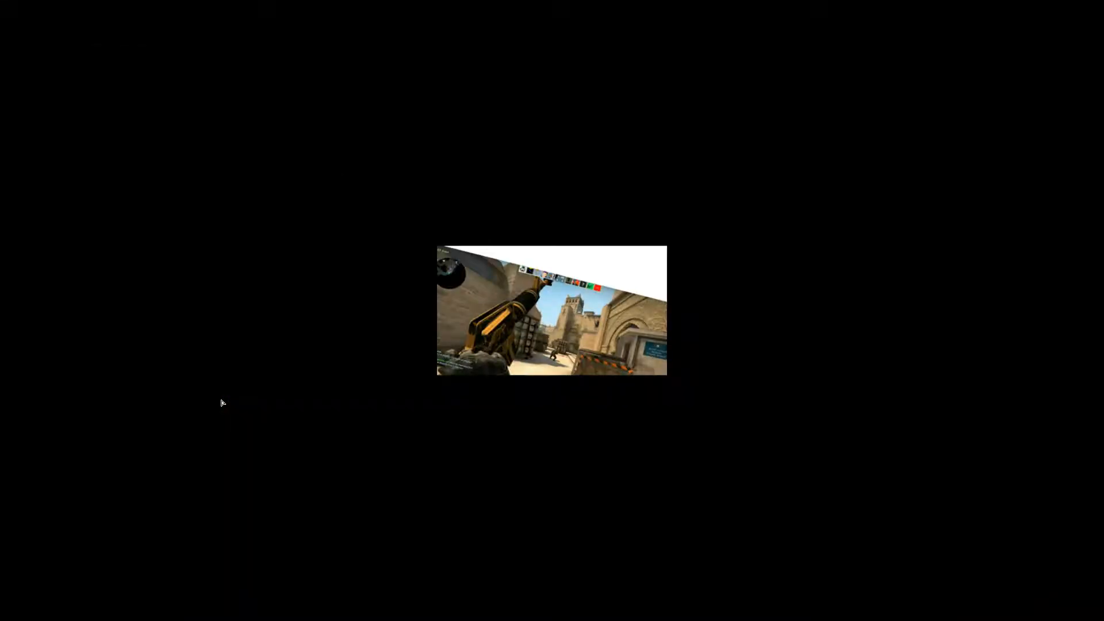
{"action": "scroll", "coordinate": [222, 402], "scroll_direction": "up", "scroll_amount": 4}
{"action": "left_click", "coordinate": [552, 283]}
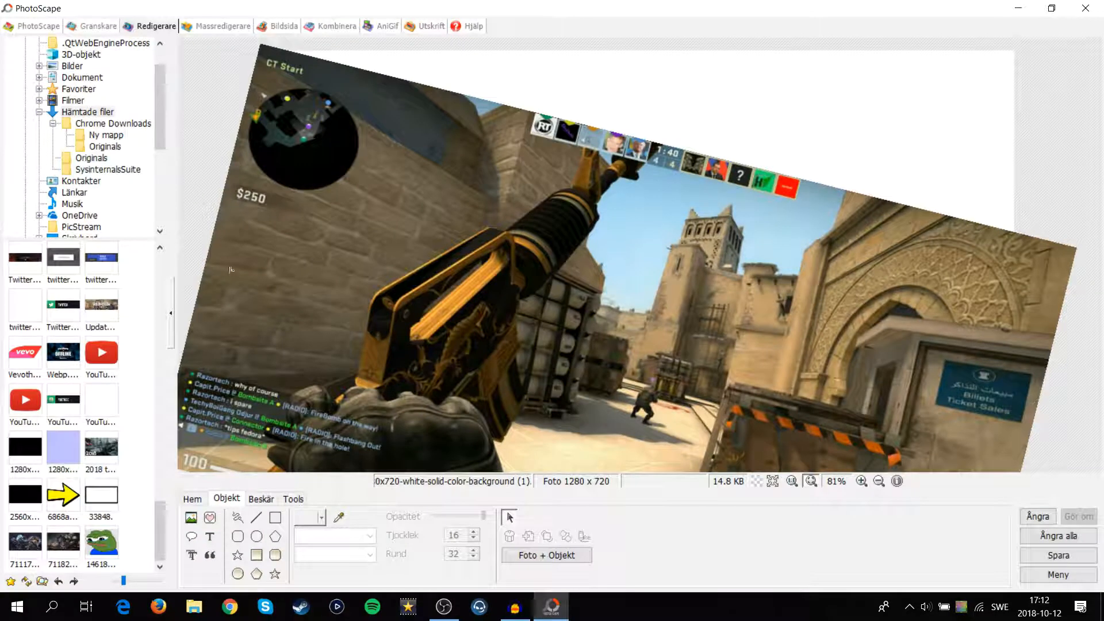
Save the image as a new JPEG named skrt in Hämtade filer, leaving out the object parts outside the canvas.
{"action": "key", "text": "ctrl+s"}
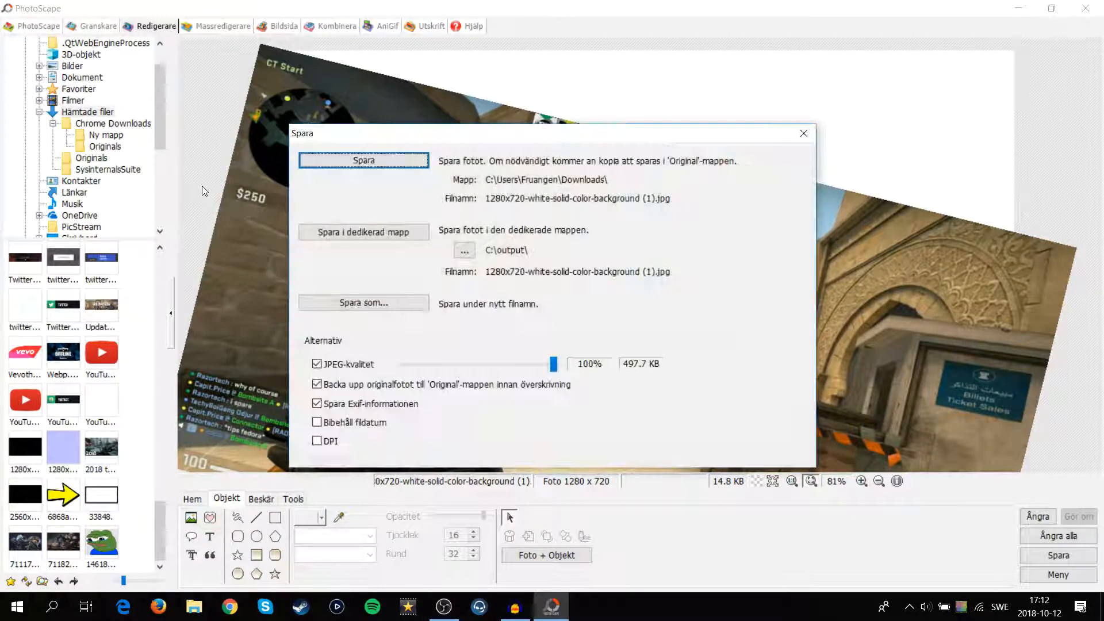
{"action": "left_click", "coordinate": [359, 301]}
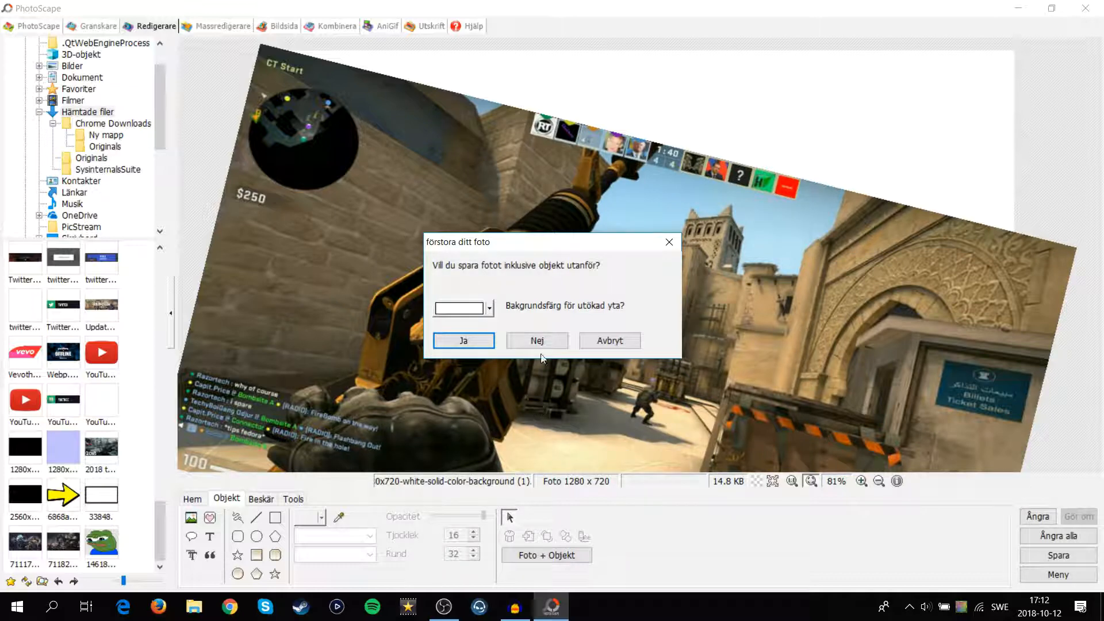
{"action": "left_click", "coordinate": [555, 341]}
{"action": "type", "text": "test"}
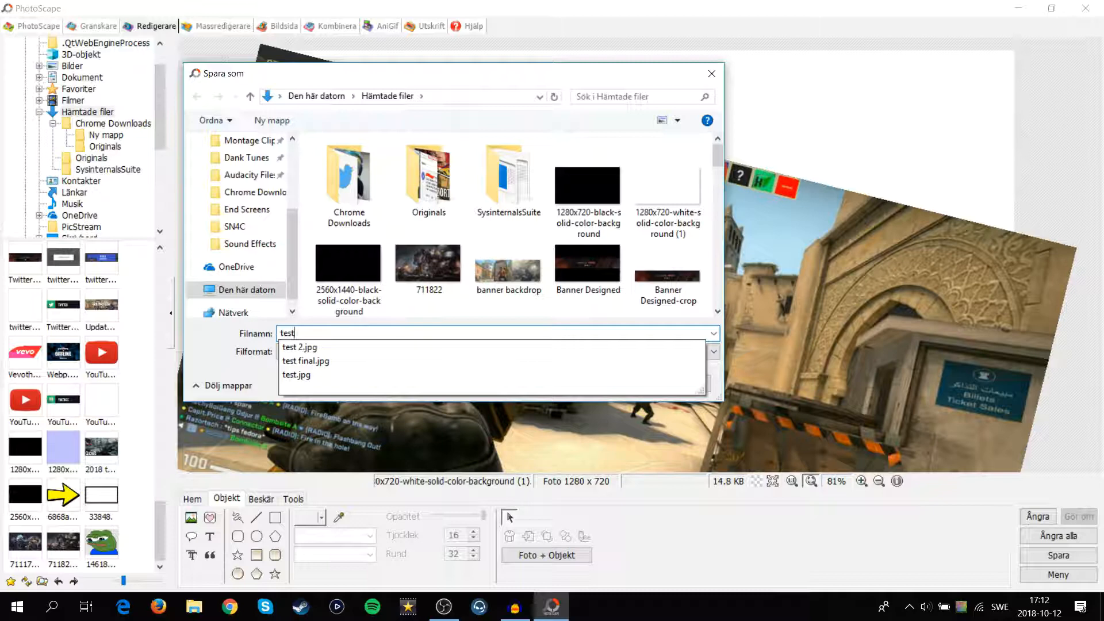
{"action": "key", "text": "BackSpace"}
{"action": "key", "text": "BackSpace"}
{"action": "key", "text": "BackSpace"}
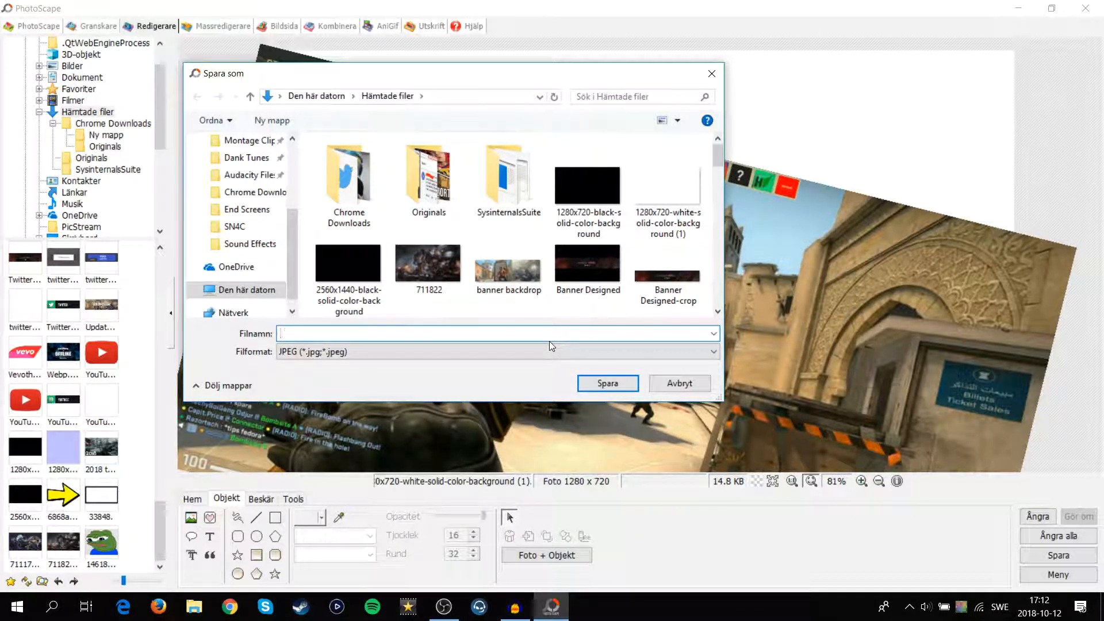
{"action": "type", "text": "skrt"}
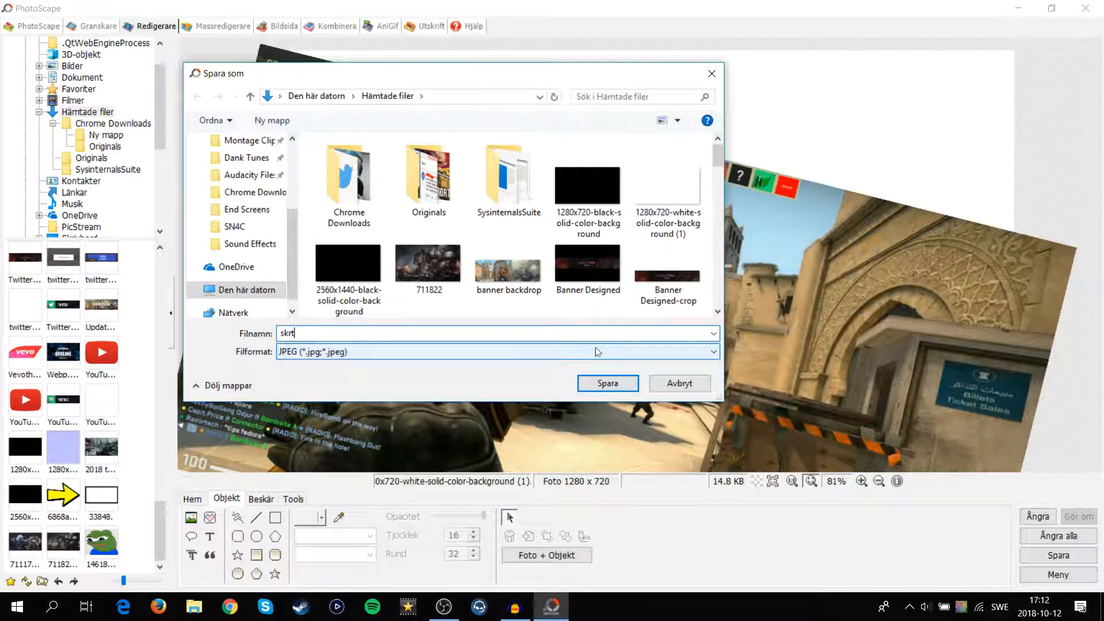
{"action": "key", "text": "Return"}
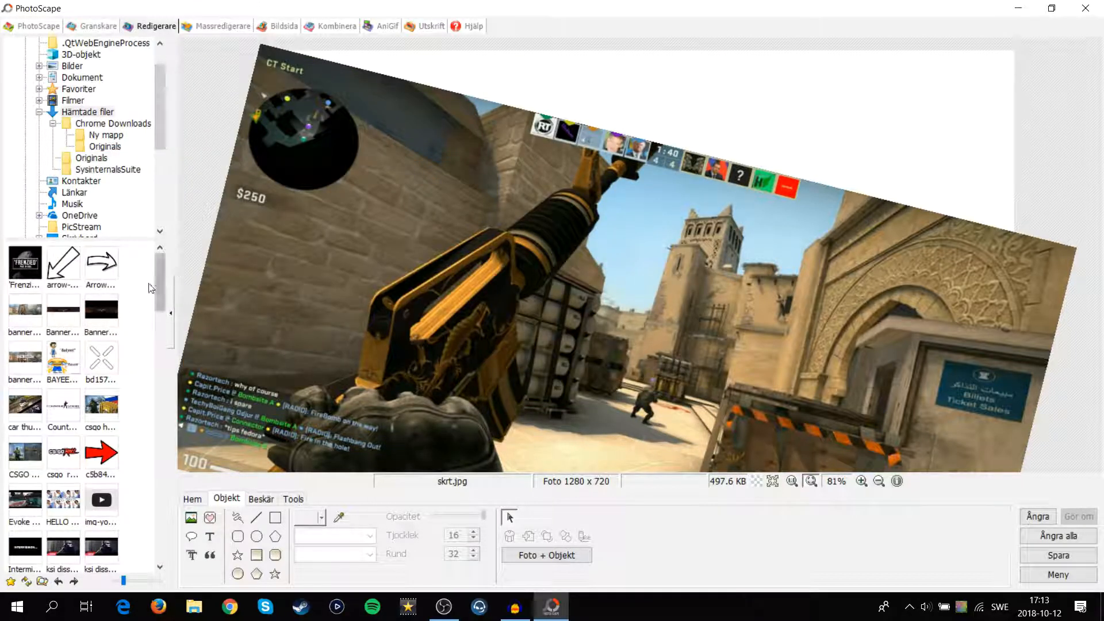
Find the saved skrt.jpg among the Hämtade filer thumbnails and open it for editing.
{"action": "left_click", "coordinate": [170, 313]}
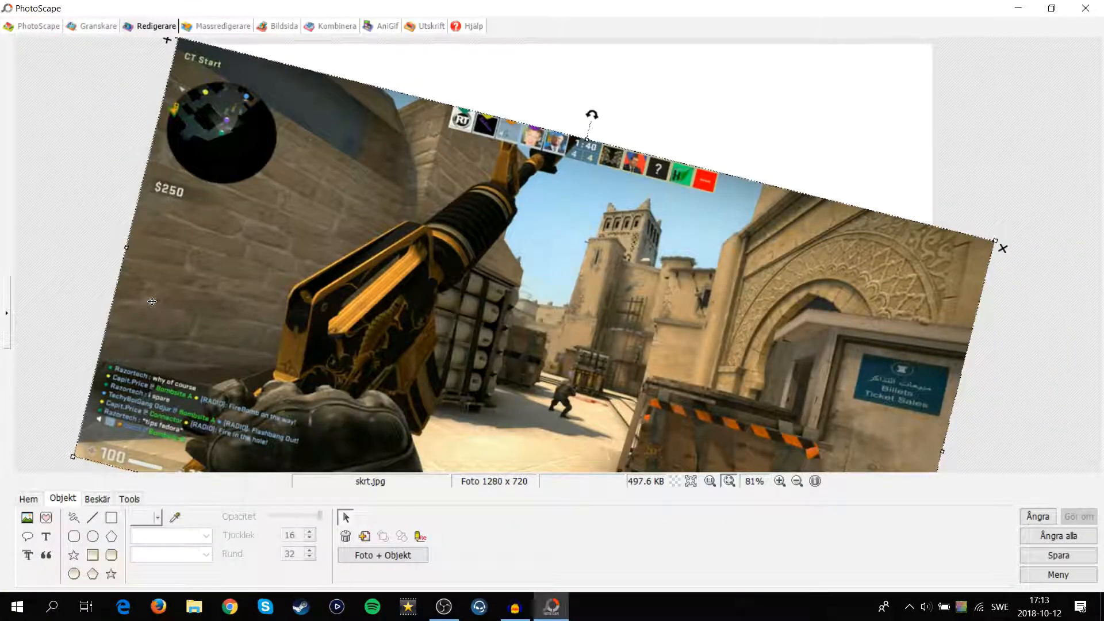
{"action": "left_click", "coordinate": [6, 314]}
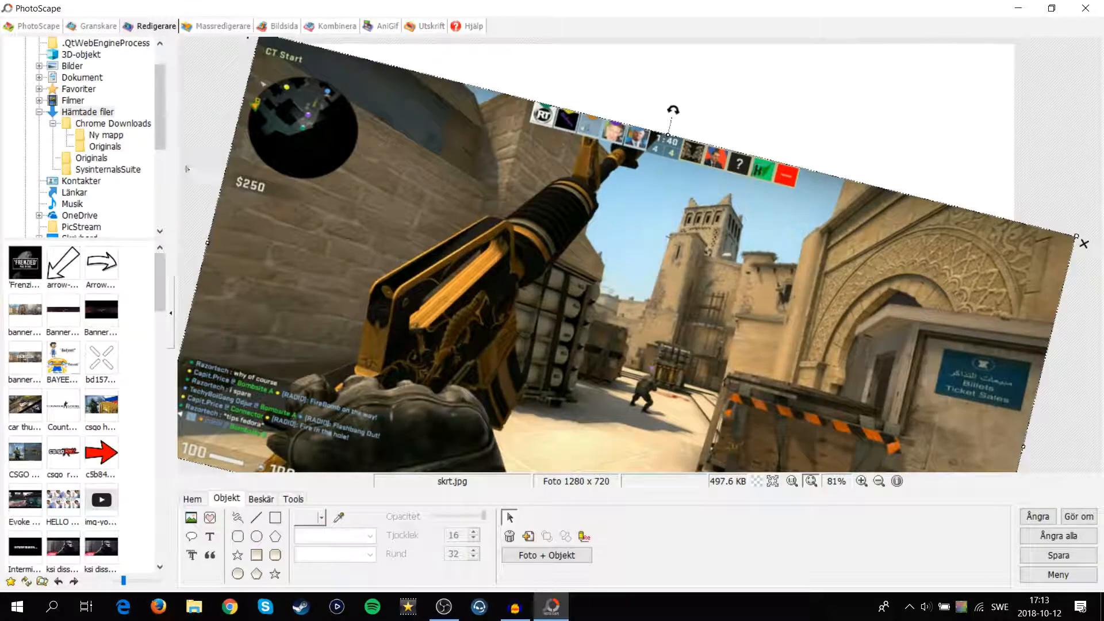
{"action": "scroll", "coordinate": [101, 332], "scroll_direction": "down", "scroll_amount": 7}
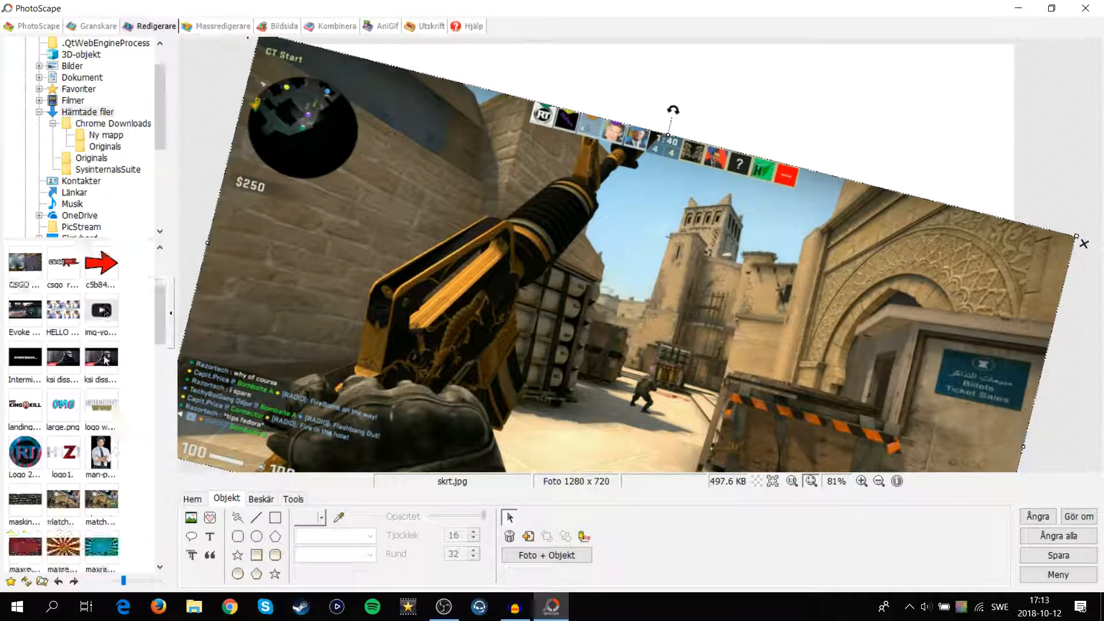
{"action": "scroll", "coordinate": [105, 360], "scroll_direction": "down", "scroll_amount": 6}
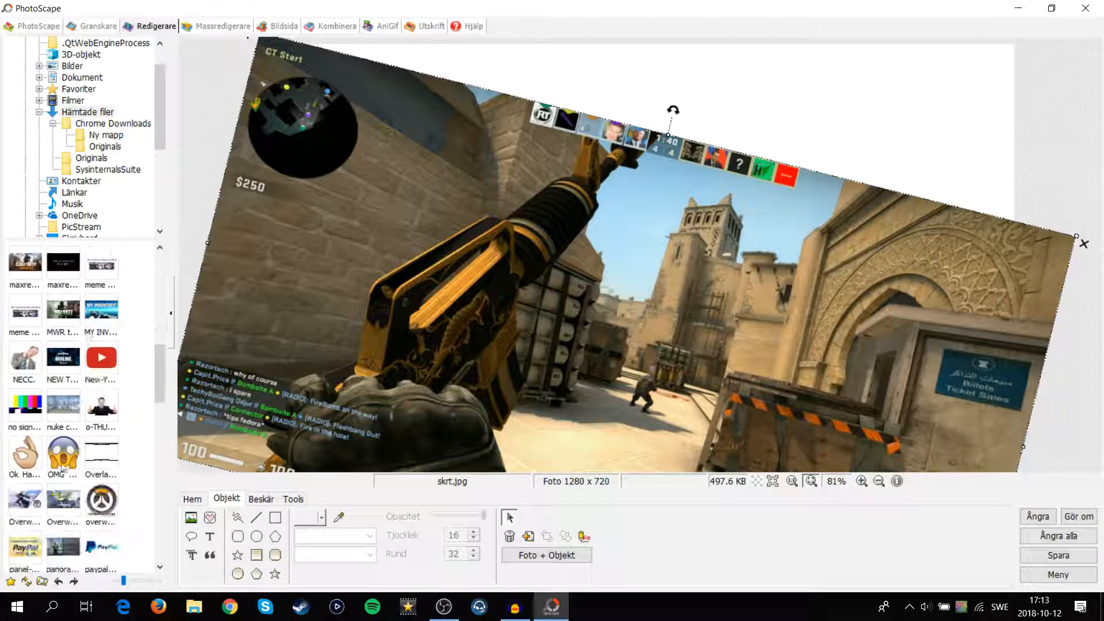
{"action": "scroll", "coordinate": [68, 460], "scroll_direction": "down", "scroll_amount": 5}
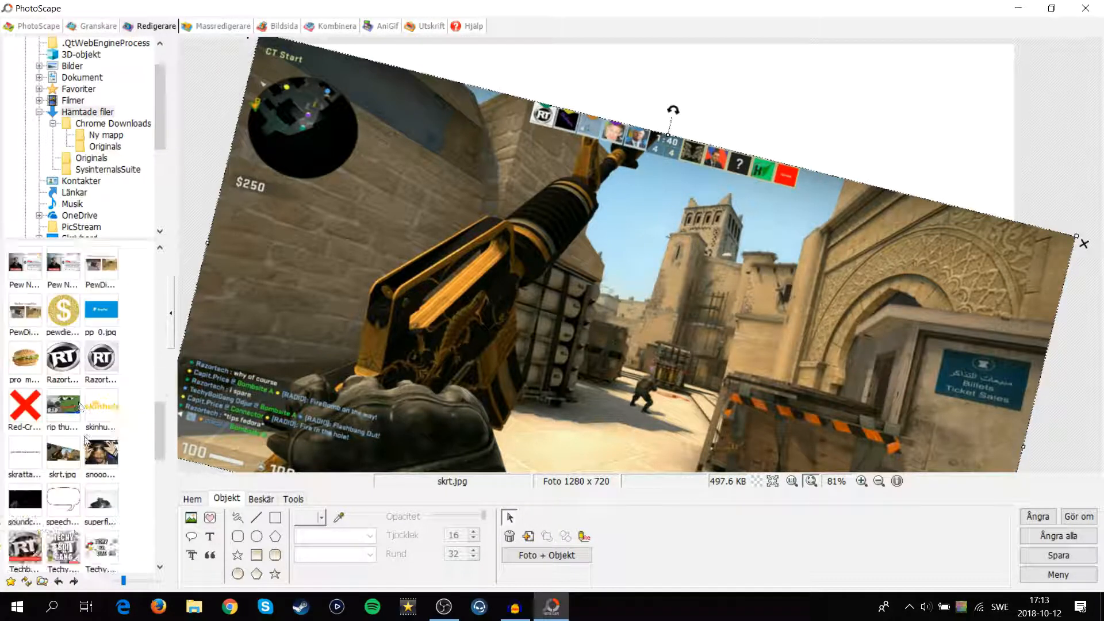
{"action": "left_click", "coordinate": [73, 417]}
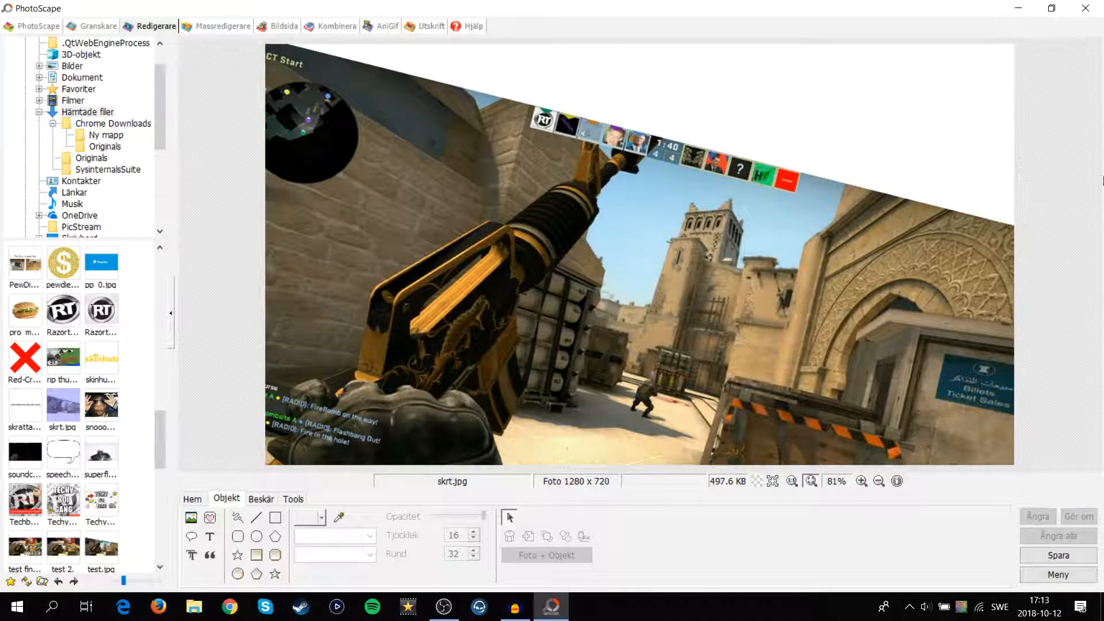
Insert the esketit photo from the Chrome Downloads folder as an object at full opacity (255).
{"action": "scroll", "coordinate": [512, 242], "scroll_direction": "down", "scroll_amount": 6}
{"action": "left_click", "coordinate": [428, 207]}
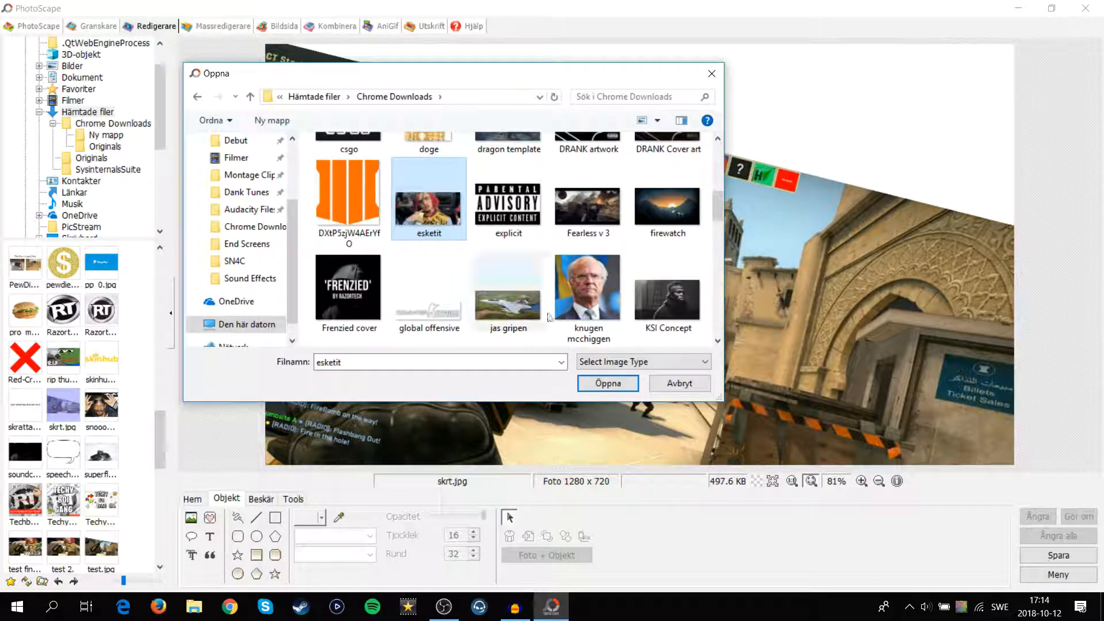
{"action": "left_click", "coordinate": [608, 383]}
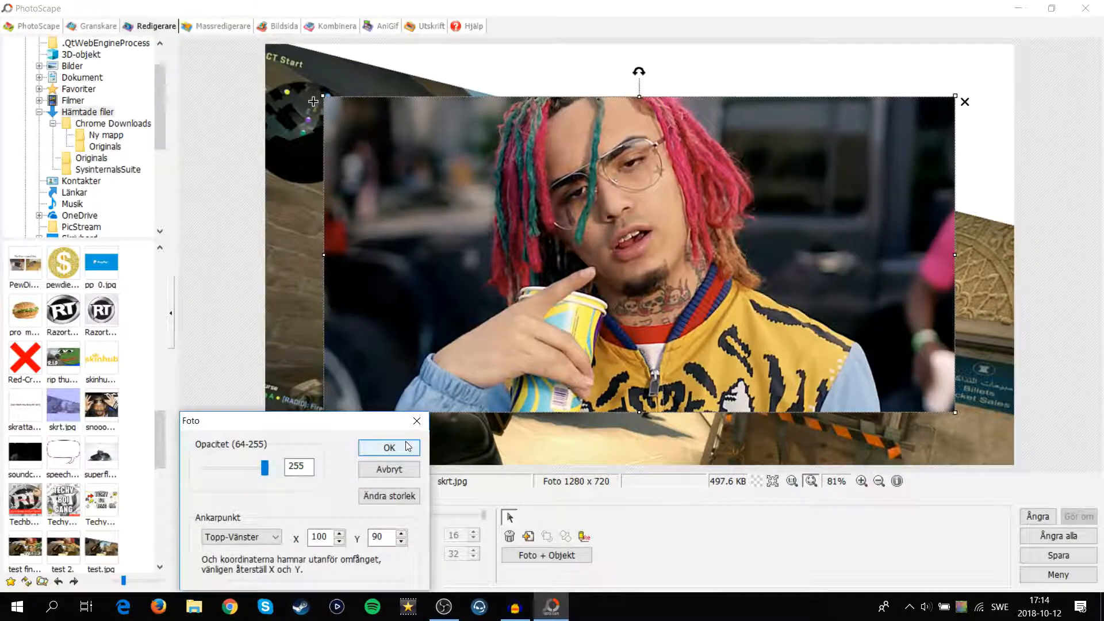
{"action": "left_click", "coordinate": [408, 447]}
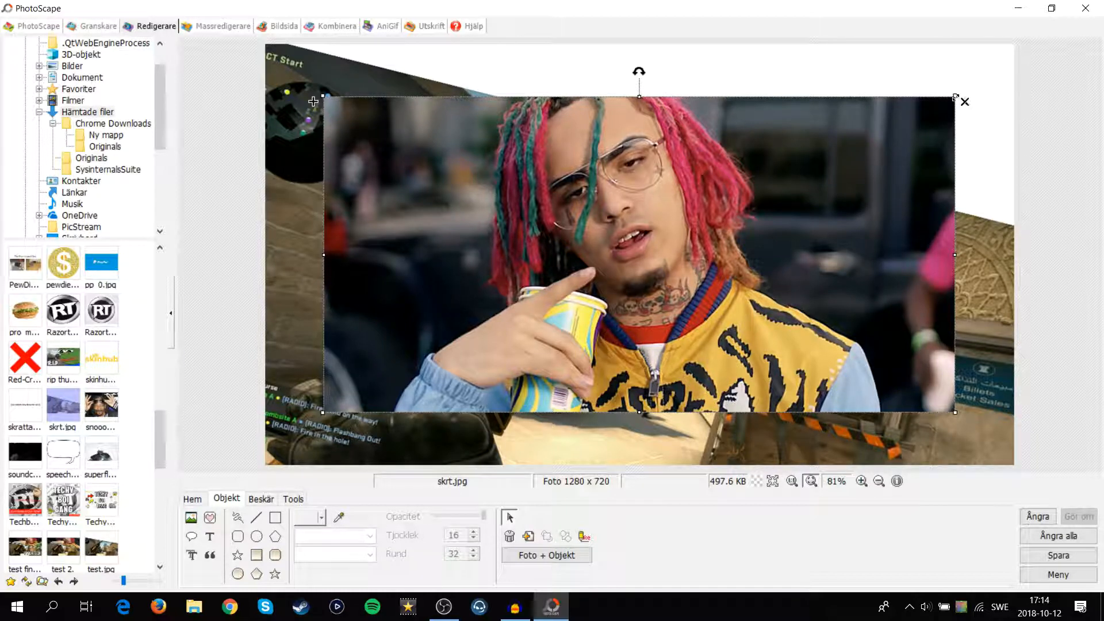
Tilt the esketit photo clockwise, enlarge it and place it across the upper part of skrt.jpg, covering the white wedge.
{"action": "left_click_drag", "start_coordinate": [313, 101], "coordinate": [359, 154]}
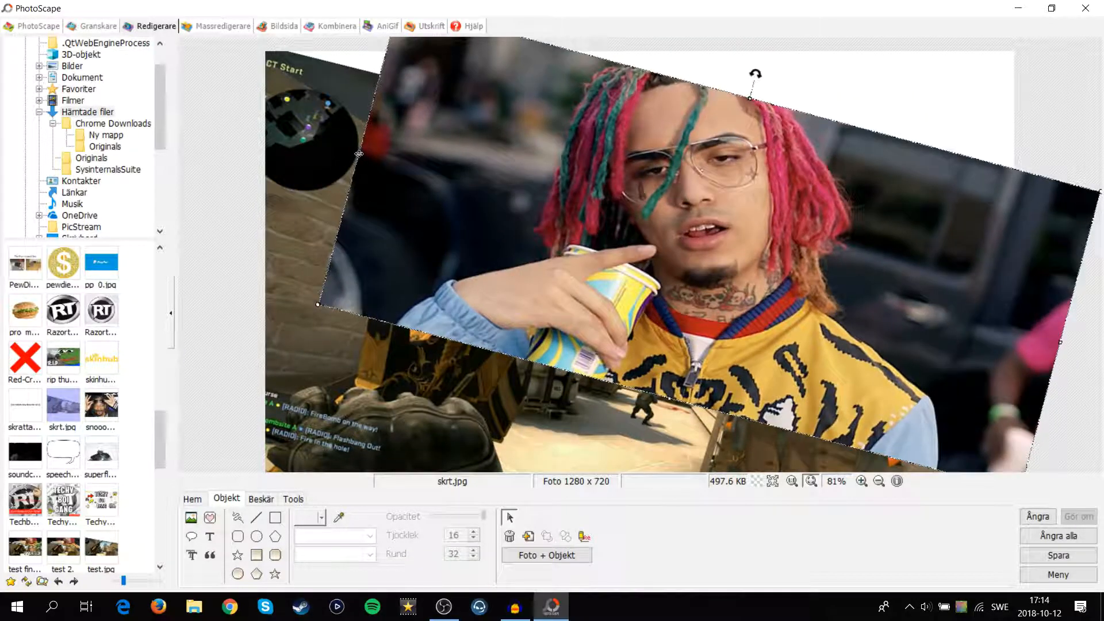
{"action": "double_click", "coordinate": [345, 154]}
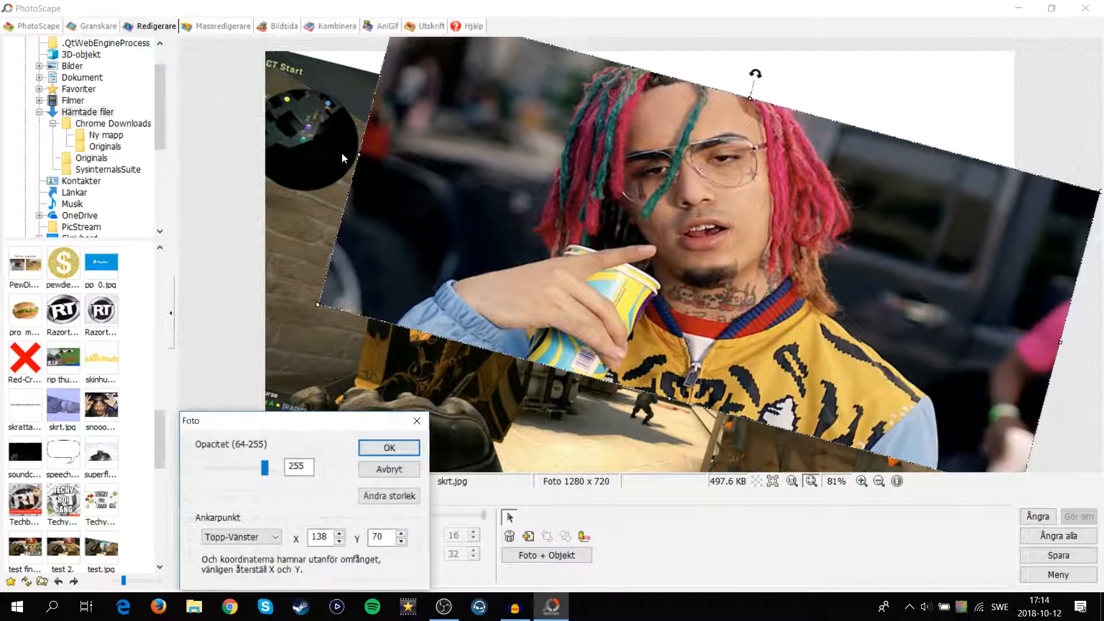
{"action": "left_click", "coordinate": [387, 447]}
{"action": "left_click_drag", "start_coordinate": [345, 153], "coordinate": [320, 51]}
{"action": "left_click_drag", "start_coordinate": [689, 411], "coordinate": [703, 150]}
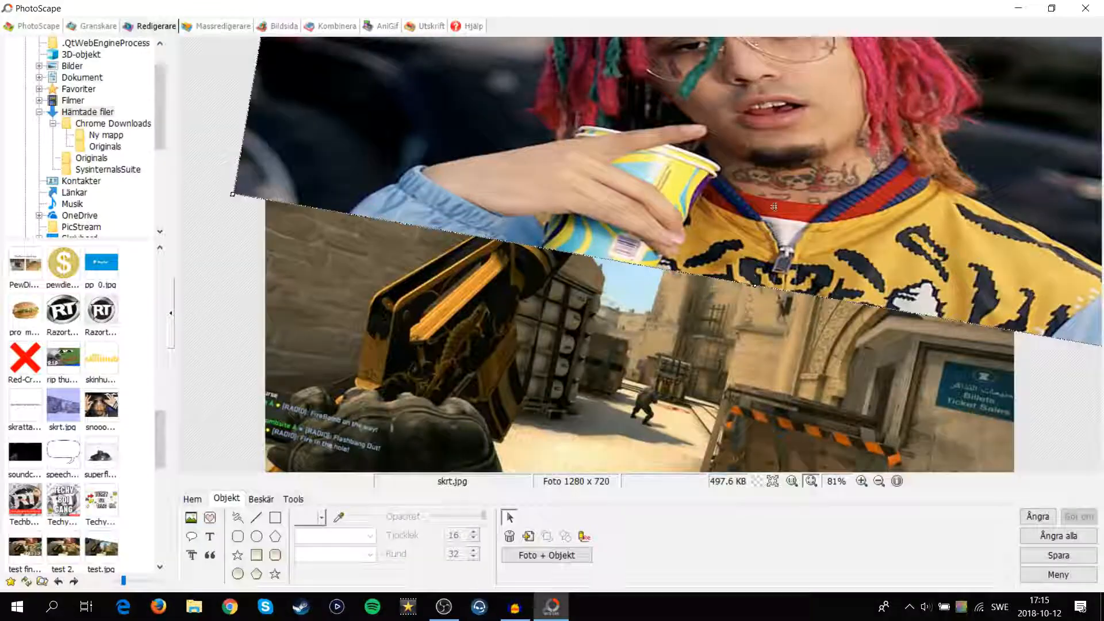
{"action": "left_click_drag", "start_coordinate": [707, 150], "coordinate": [799, 116]}
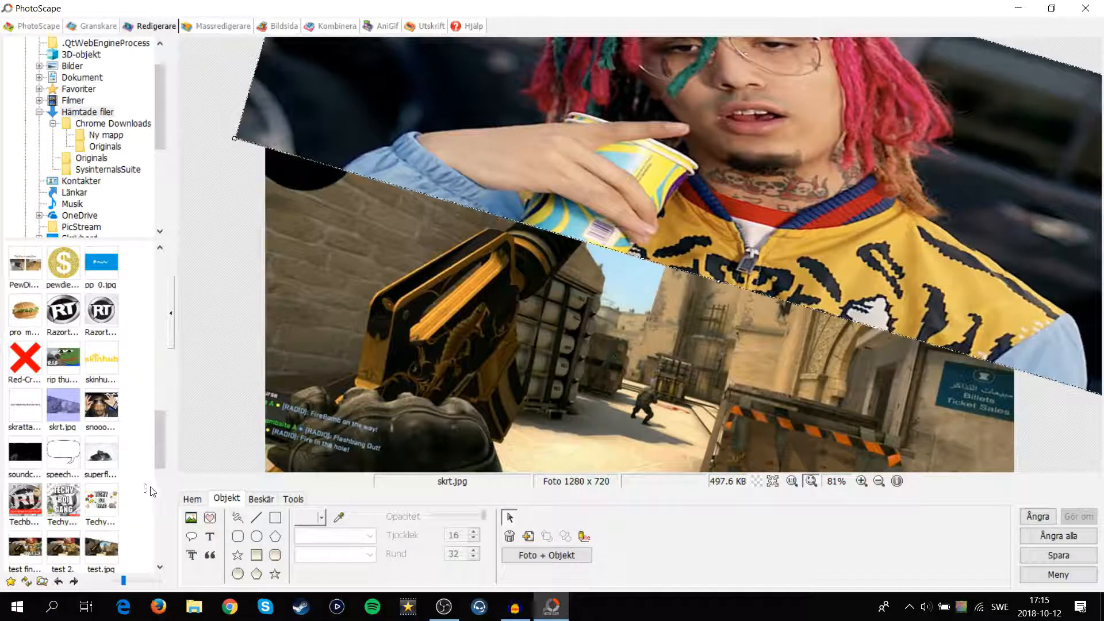
{"action": "left_click", "coordinate": [215, 500]}
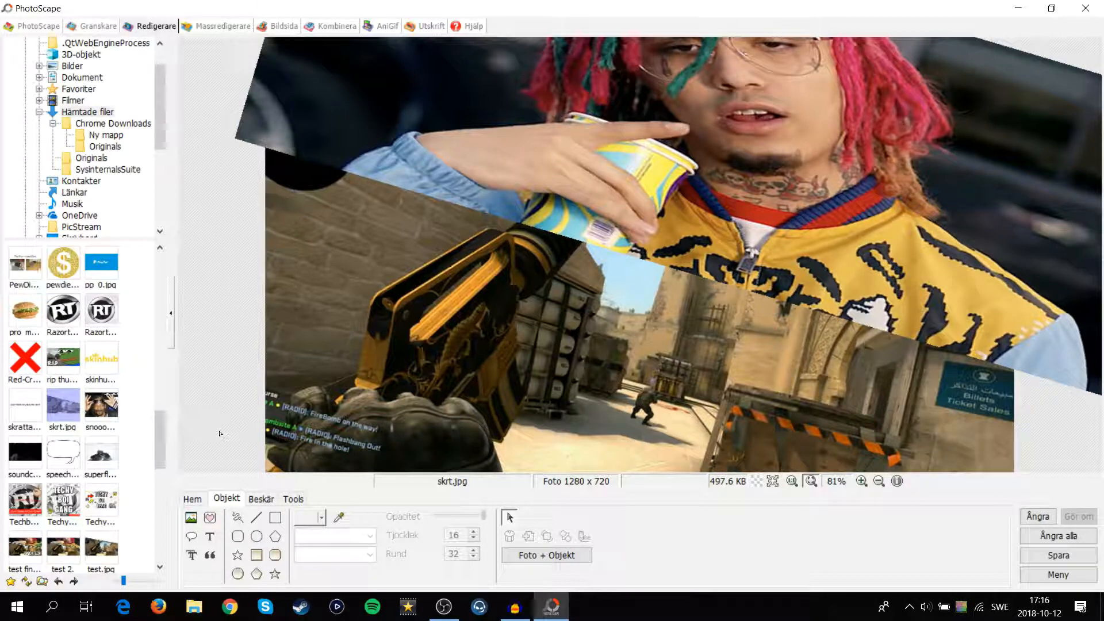
Save the composition as a new JPEG named skrt 2 in Hämtade filer, leaving out the object parts outside the canvas.
{"action": "key", "text": "ctrl+s"}
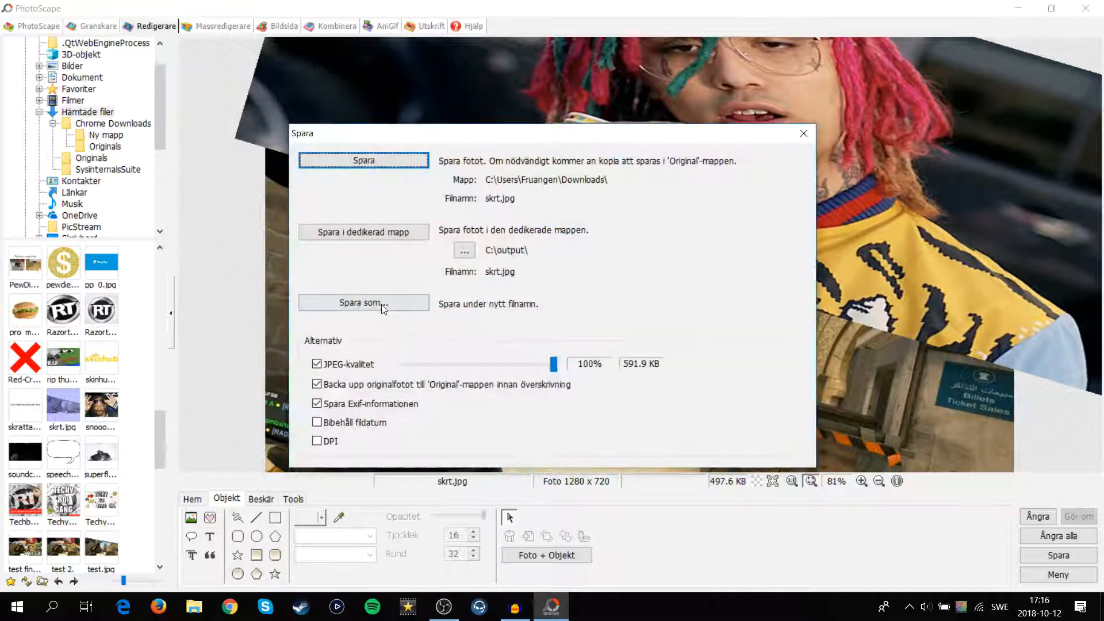
{"action": "left_click", "coordinate": [381, 305]}
{"action": "left_click", "coordinate": [537, 341]}
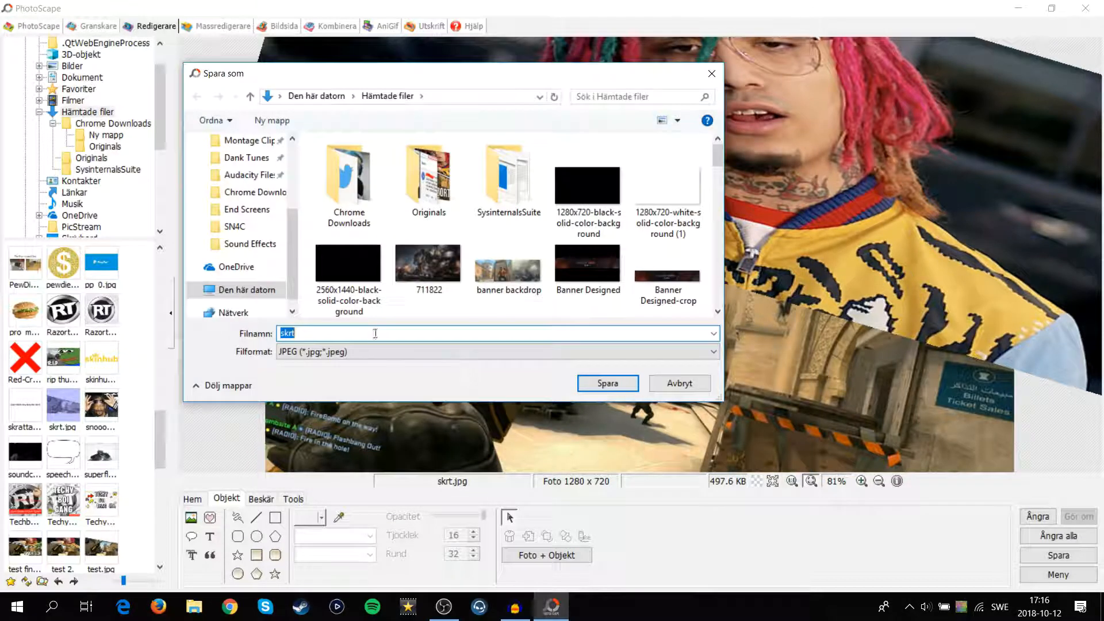
{"action": "key", "text": "Return"}
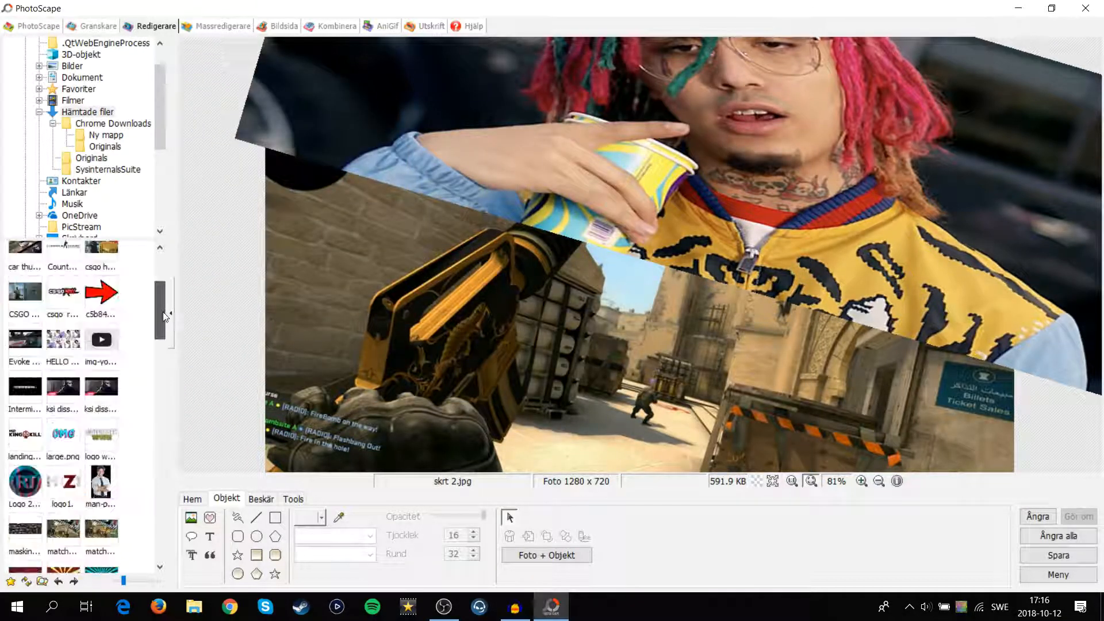
Find skrt 2.jpg among the Hämtade filer thumbnails and open it for editing.
{"action": "mouse_move", "coordinate": [161, 439]}
{"action": "left_mouse_down"}
{"action": "mouse_move", "coordinate": [164, 311]}
{"action": "mouse_move", "coordinate": [159, 448]}
{"action": "left_mouse_up"}
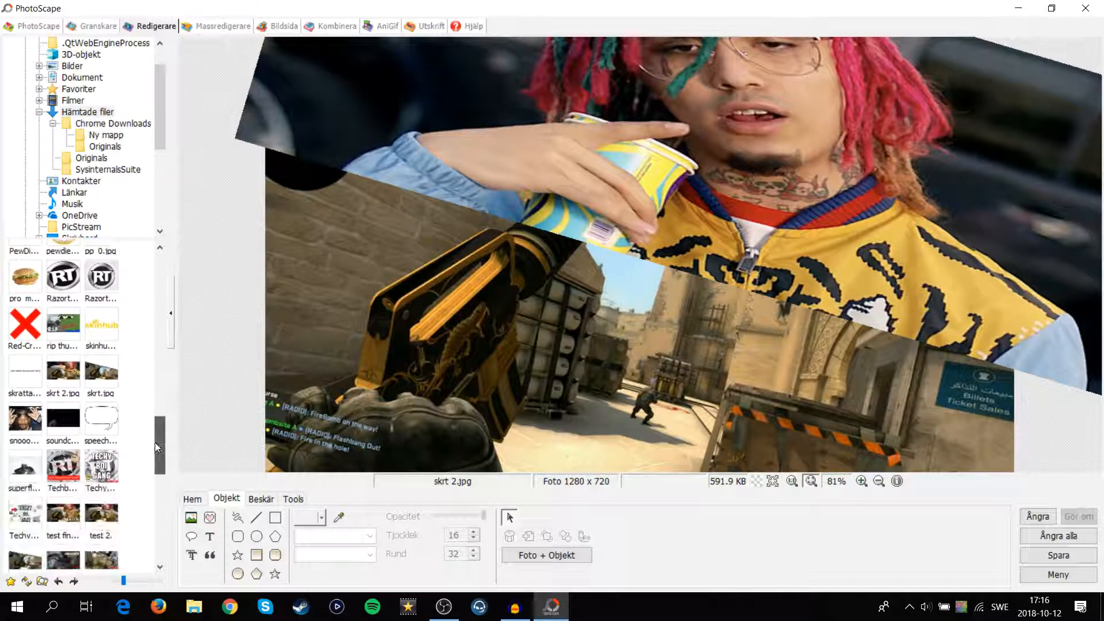
{"action": "left_click", "coordinate": [94, 393]}
{"action": "left_click", "coordinate": [58, 377]}
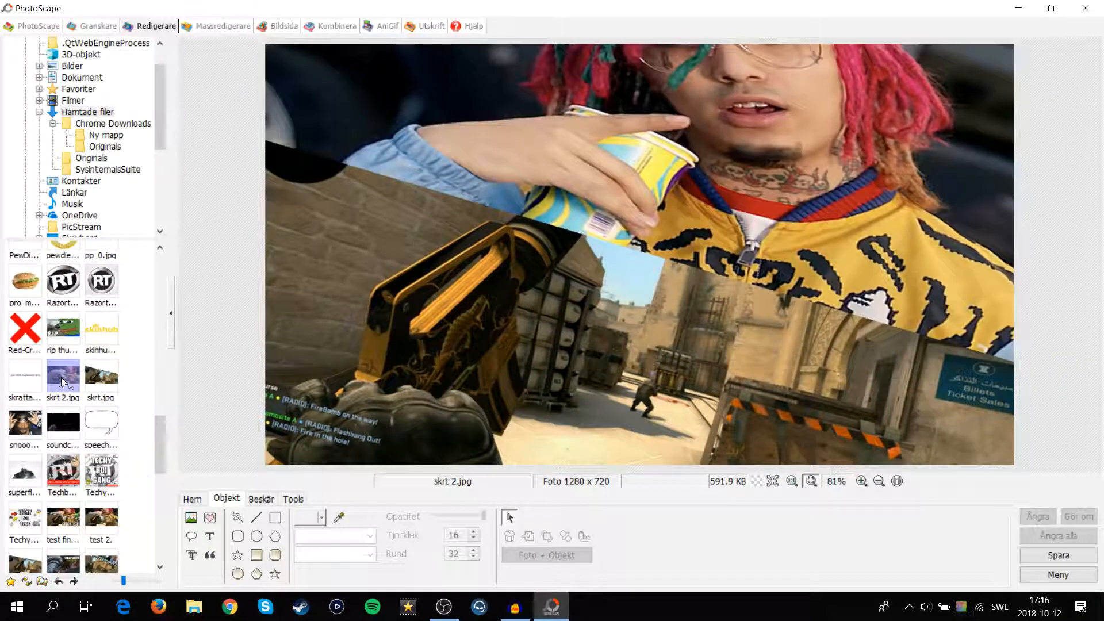
Start the Ljus,Färg adjustment on the whole image and set Fördjupa to 20.
{"action": "left_click", "coordinate": [203, 500]}
{"action": "left_click", "coordinate": [229, 498]}
{"action": "left_click", "coordinate": [193, 500]}
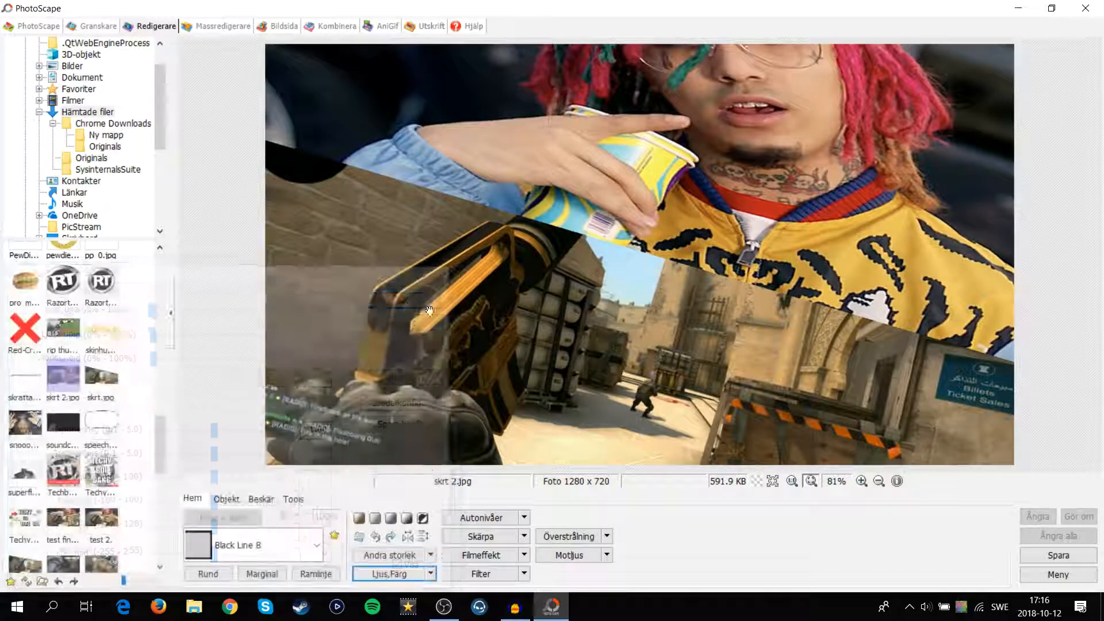
{"action": "left_click", "coordinate": [402, 572]}
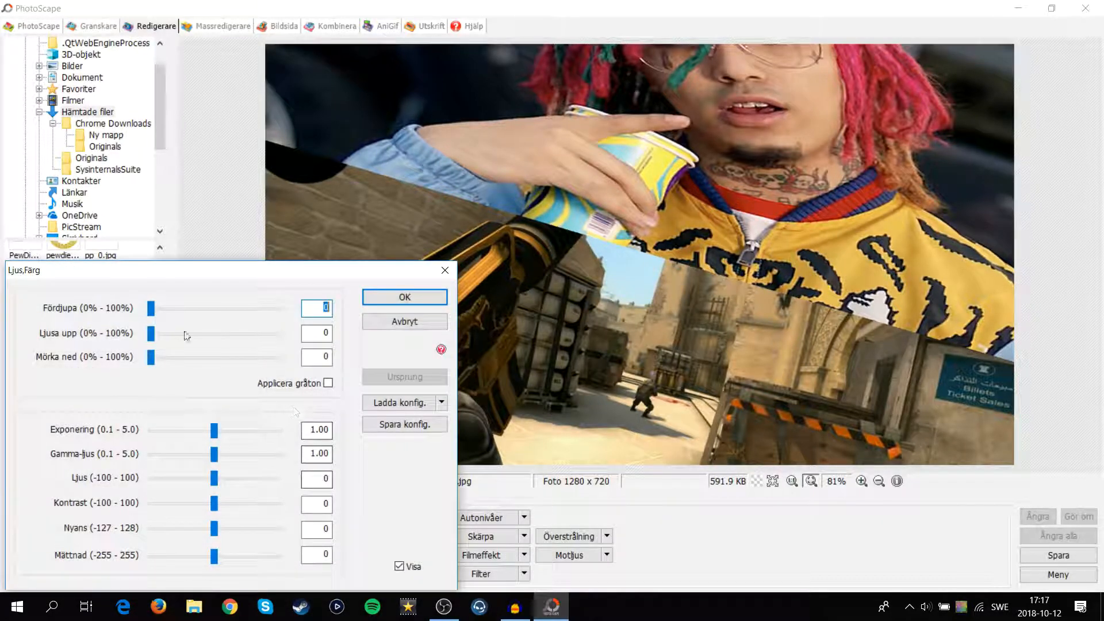
{"action": "left_click_drag", "start_coordinate": [151, 308], "coordinate": [202, 310]}
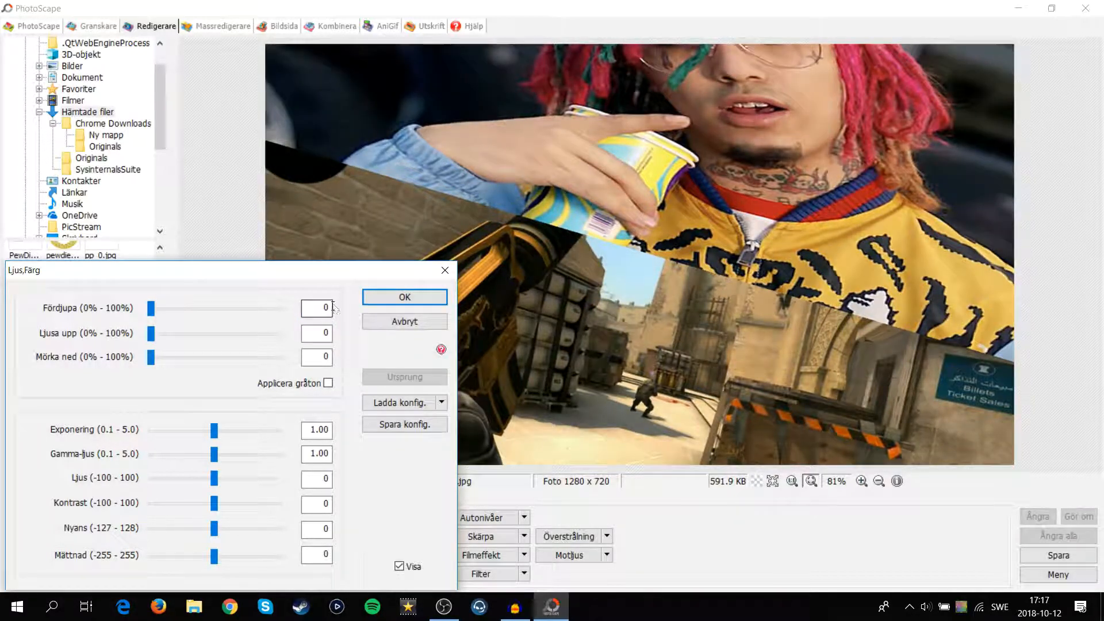
{"action": "double_click", "coordinate": [320, 308]}
{"action": "type", "text": "1."}
{"action": "type", "text": "0"}
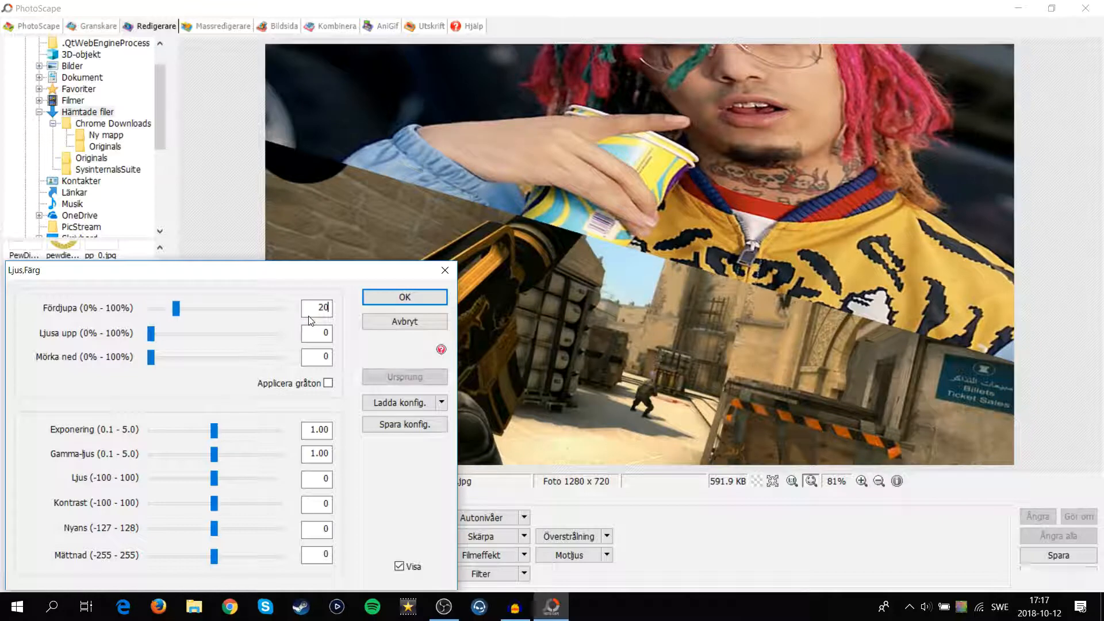
{"action": "key", "text": "BackSpace"}
{"action": "key", "text": "BackSpace"}
{"action": "type", "text": "20"}
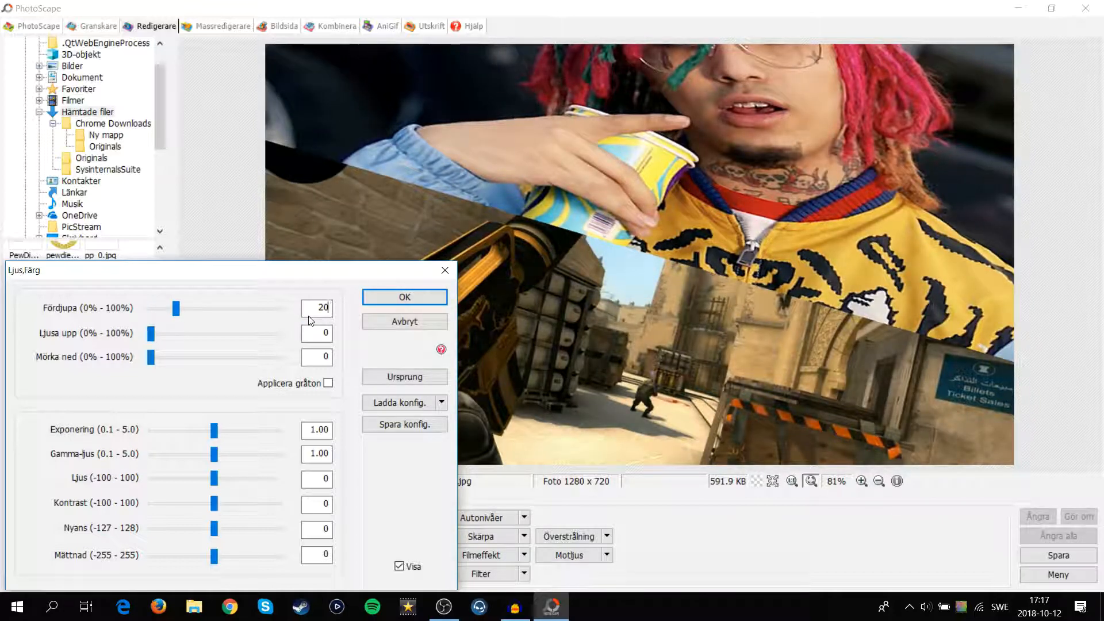
{"action": "key", "text": "BackSpace"}
{"action": "key", "text": "BackSpace"}
{"action": "type", "text": "10"}
{"action": "key", "text": "BackSpace"}
{"action": "key", "text": "BackSpace"}
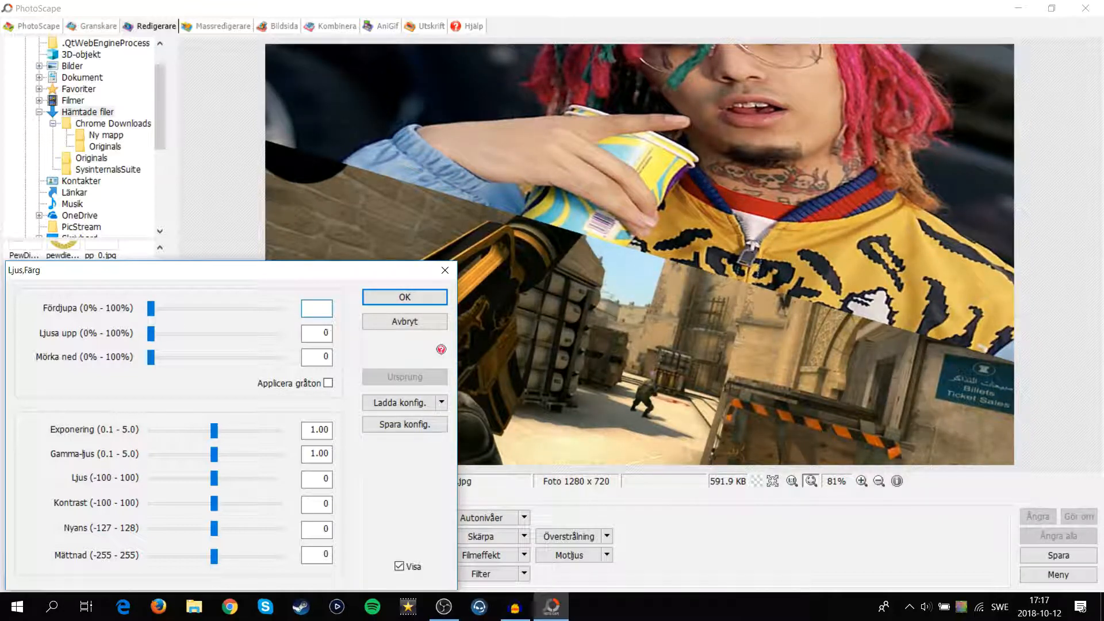
{"action": "type", "text": "20"}
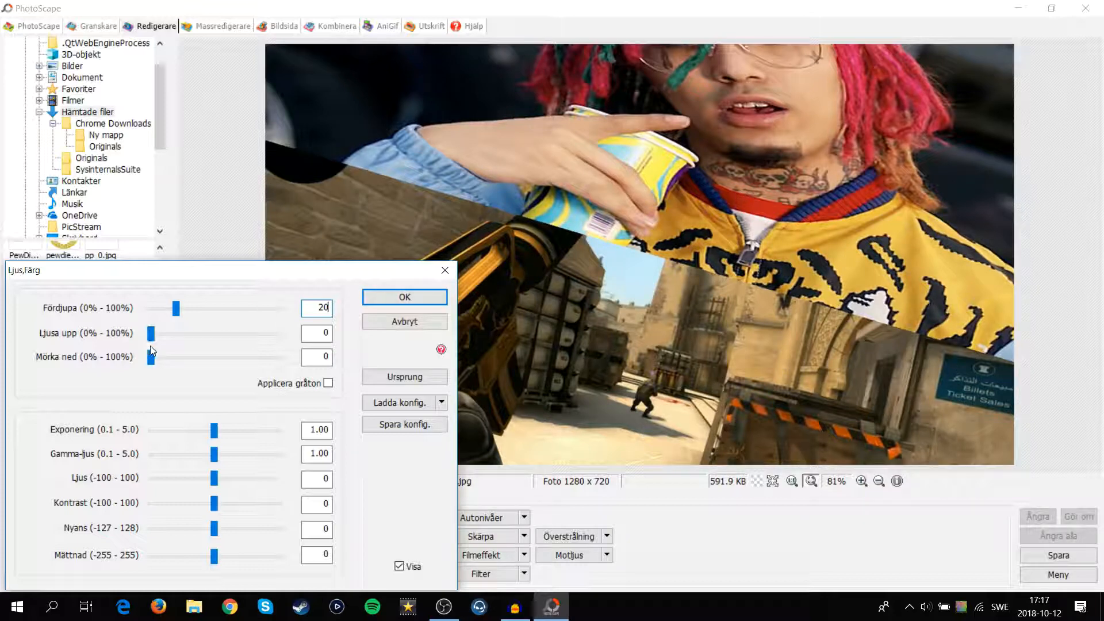
Darken the image slightly by setting Mörka ned to 3.
{"action": "left_click_drag", "start_coordinate": [154, 338], "coordinate": [150, 361]}
{"action": "double_click", "coordinate": [325, 355]}
{"action": "type", "text": "3"}
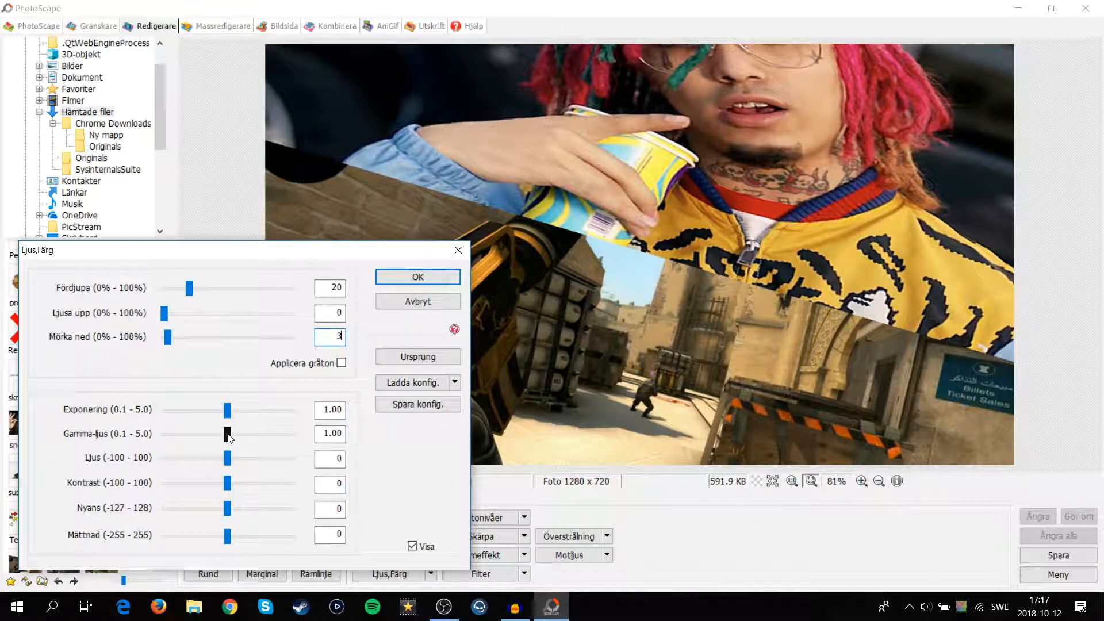
Try a Gamma-ljus value of 2.60 and clear it again.
{"action": "left_click_drag", "start_coordinate": [228, 437], "coordinate": [253, 437]}
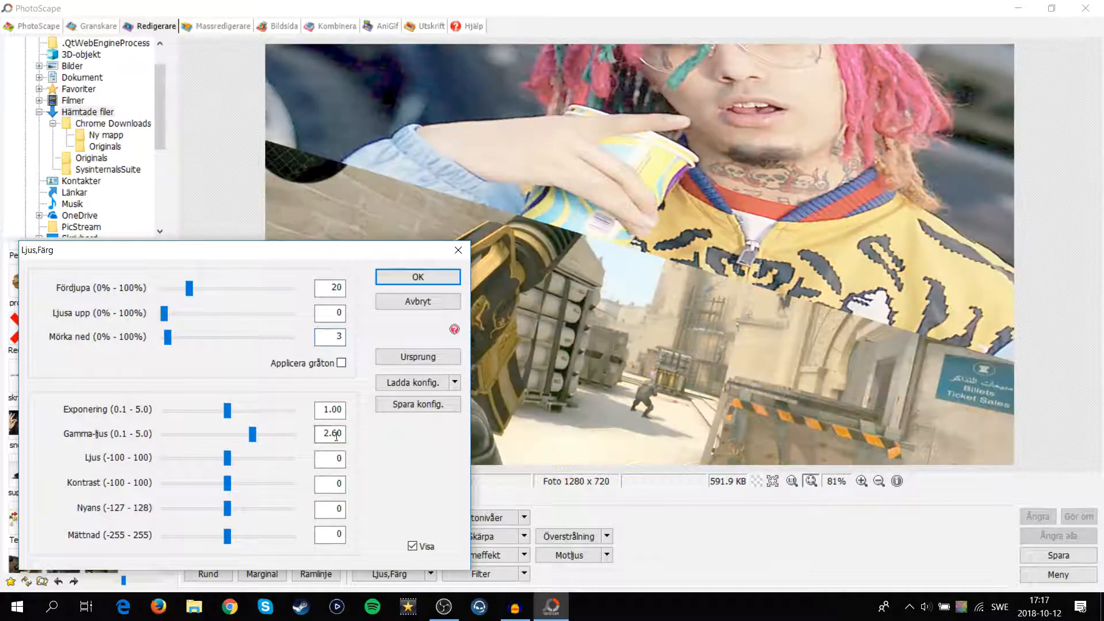
{"action": "key", "text": "BackSpace"}
{"action": "key", "text": "BackSpace"}
{"action": "key", "text": "BackSpace"}
{"action": "key", "text": "BackSpace"}
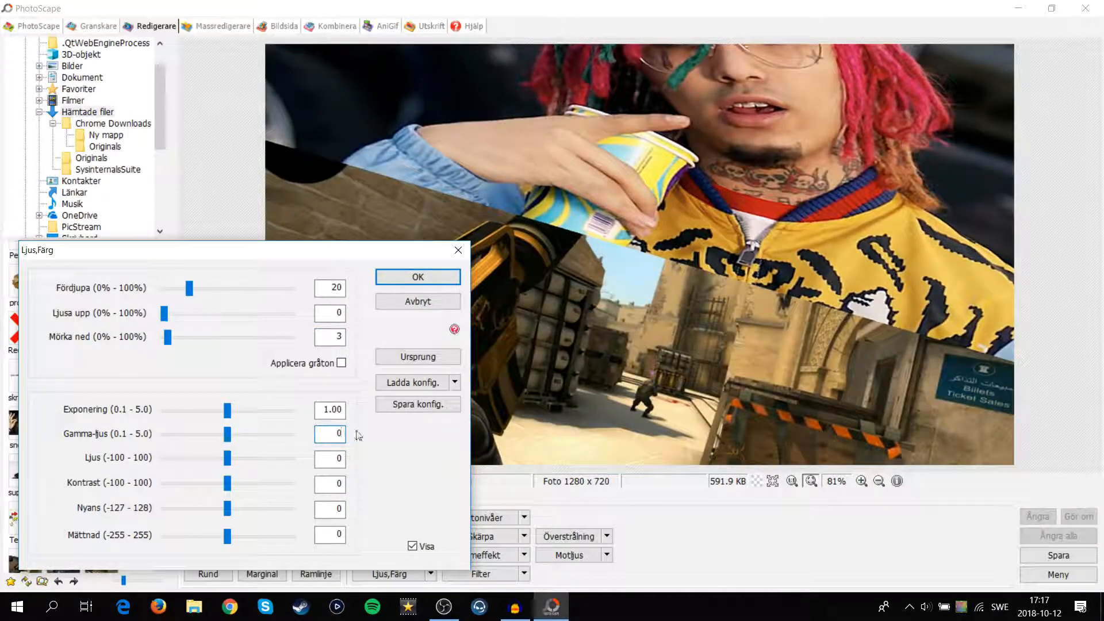
Test a brighter Ljus setting, and settle on a Ljus value of -5.
{"action": "left_click_drag", "start_coordinate": [227, 459], "coordinate": [248, 458]}
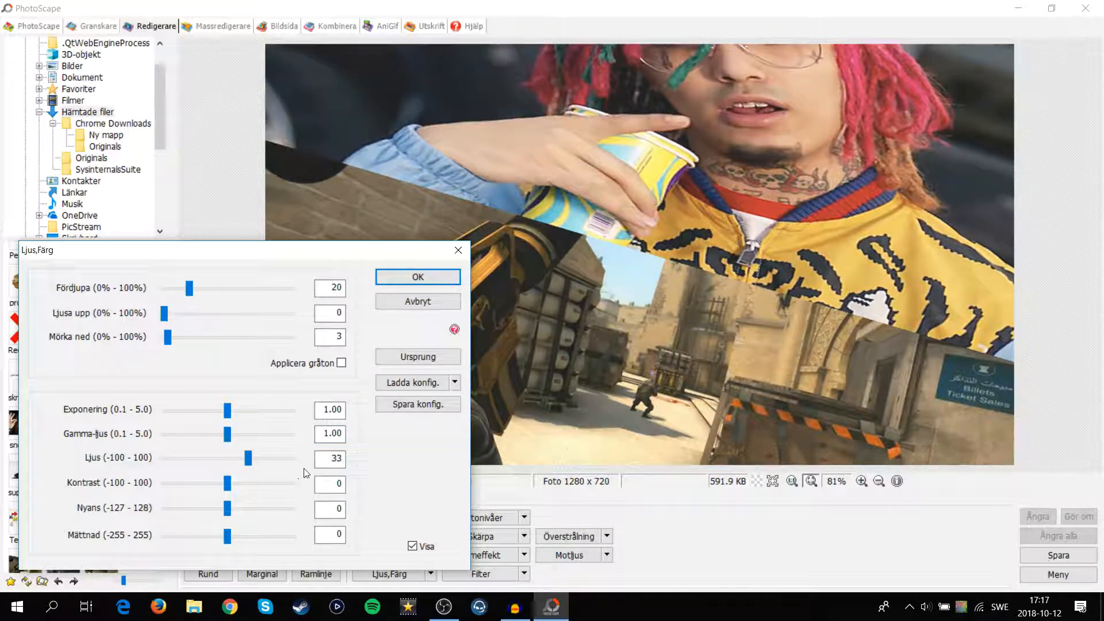
{"action": "double_click", "coordinate": [333, 458]}
{"action": "type", "text": "-10"}
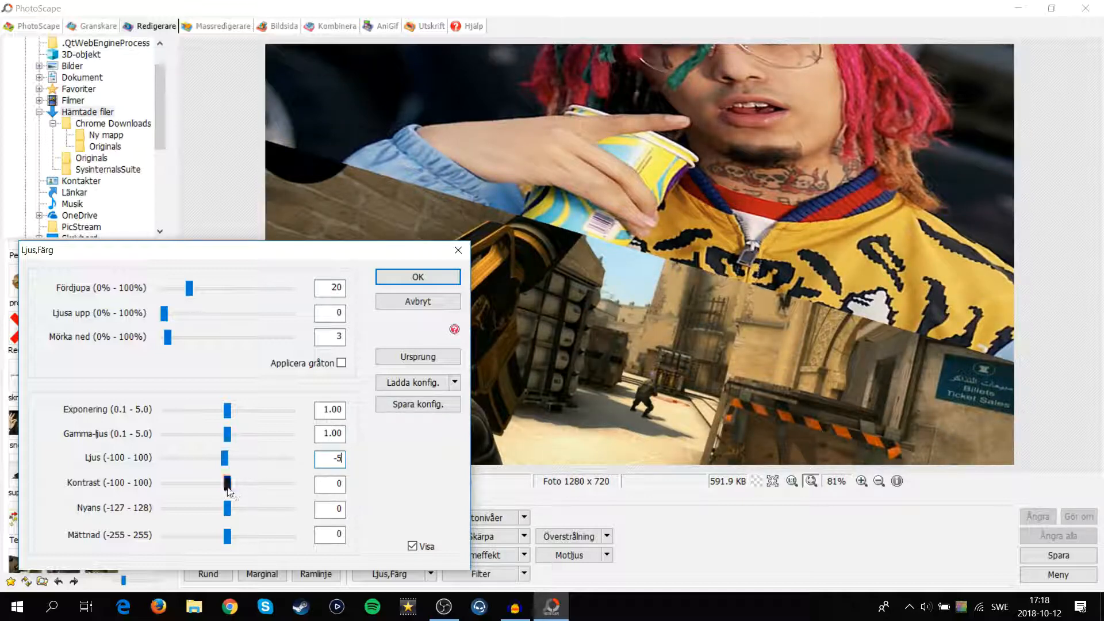
Try stronger contrast on the image, and settle on a Kontrast value of 5.
{"action": "left_click_drag", "start_coordinate": [228, 483], "coordinate": [254, 484]}
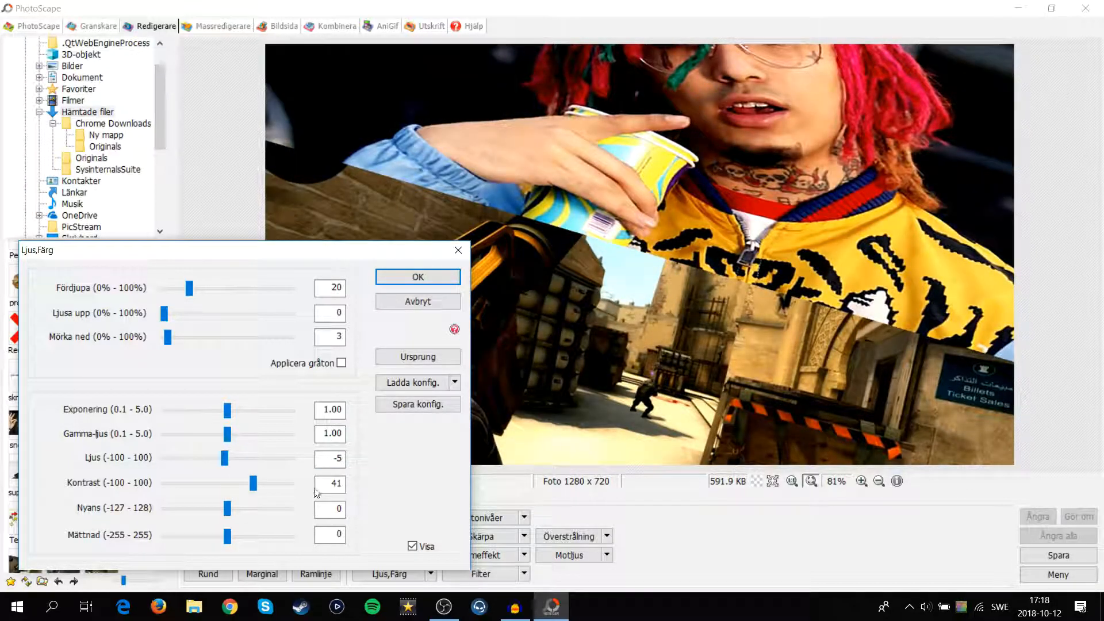
{"action": "key", "text": "BackSpace"}
{"action": "type", "text": "10"}
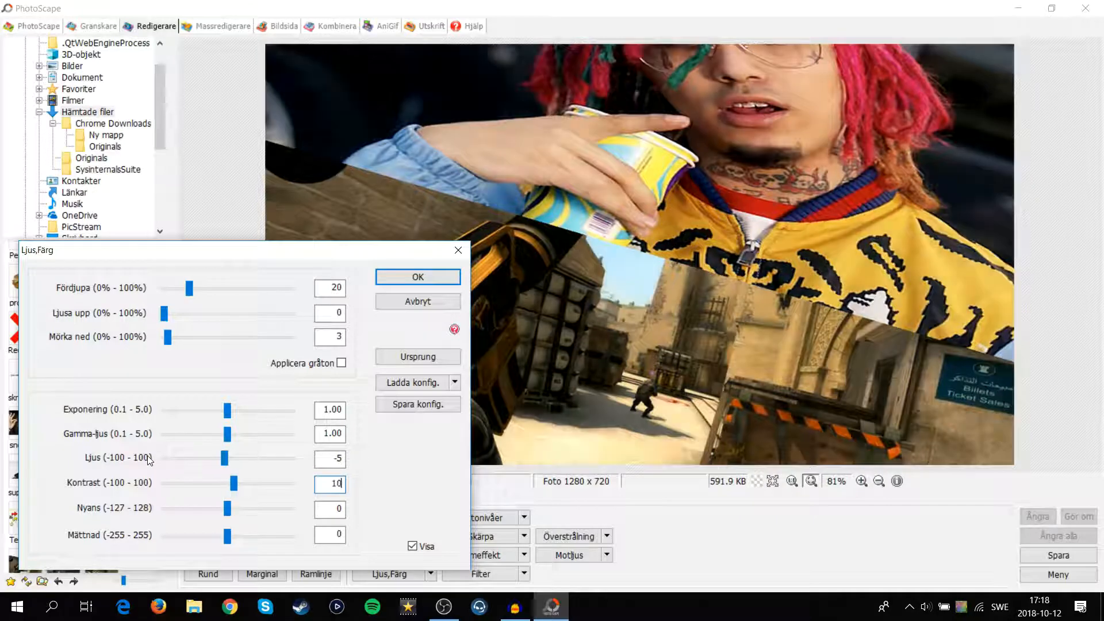
{"action": "key", "text": "BackSpace"}
{"action": "key", "text": "BackSpace"}
{"action": "type", "text": "5"}
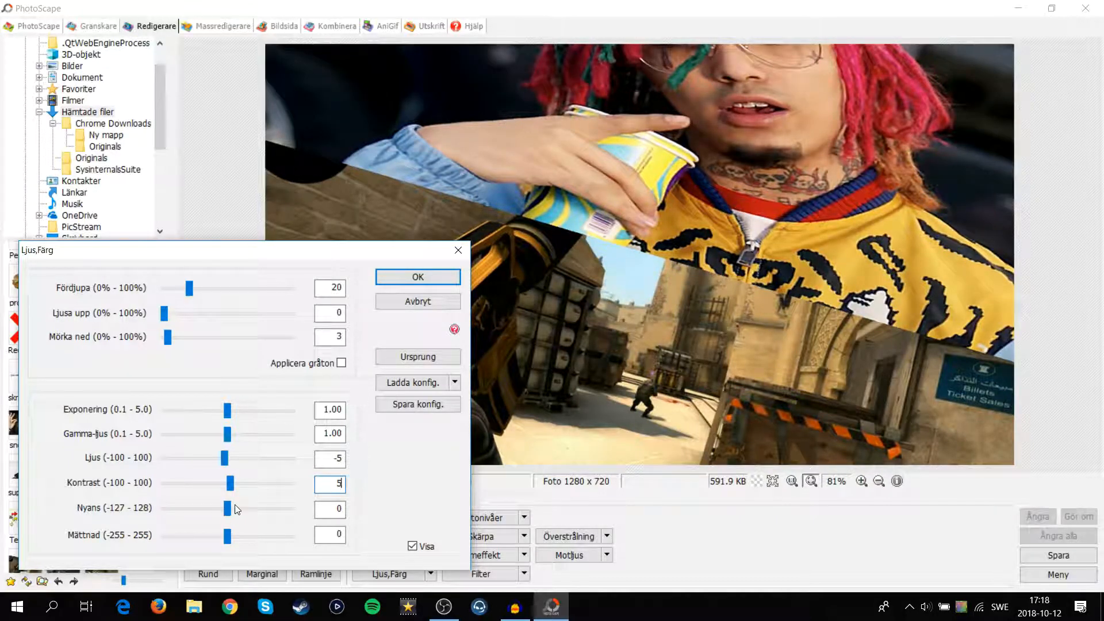
Try shifting the hue with Nyans at -33 and return it to 0.
{"action": "mouse_move", "coordinate": [227, 509]}
{"action": "left_mouse_down"}
{"action": "mouse_move", "coordinate": [263, 514]}
{"action": "mouse_move", "coordinate": [165, 514]}
{"action": "mouse_move", "coordinate": [225, 511]}
{"action": "mouse_move", "coordinate": [211, 509]}
{"action": "left_mouse_up"}
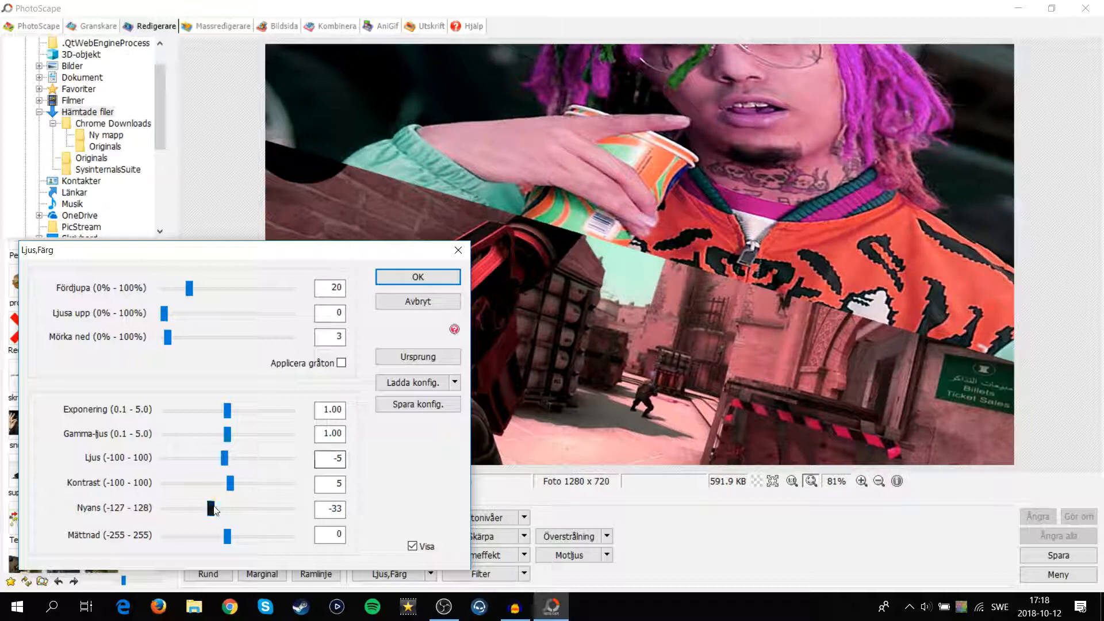
{"action": "left_click_drag", "start_coordinate": [211, 509], "coordinate": [211, 512]}
{"action": "double_click", "coordinate": [334, 509]}
{"action": "type", "text": "11"}
{"action": "key", "text": "BackSpace"}
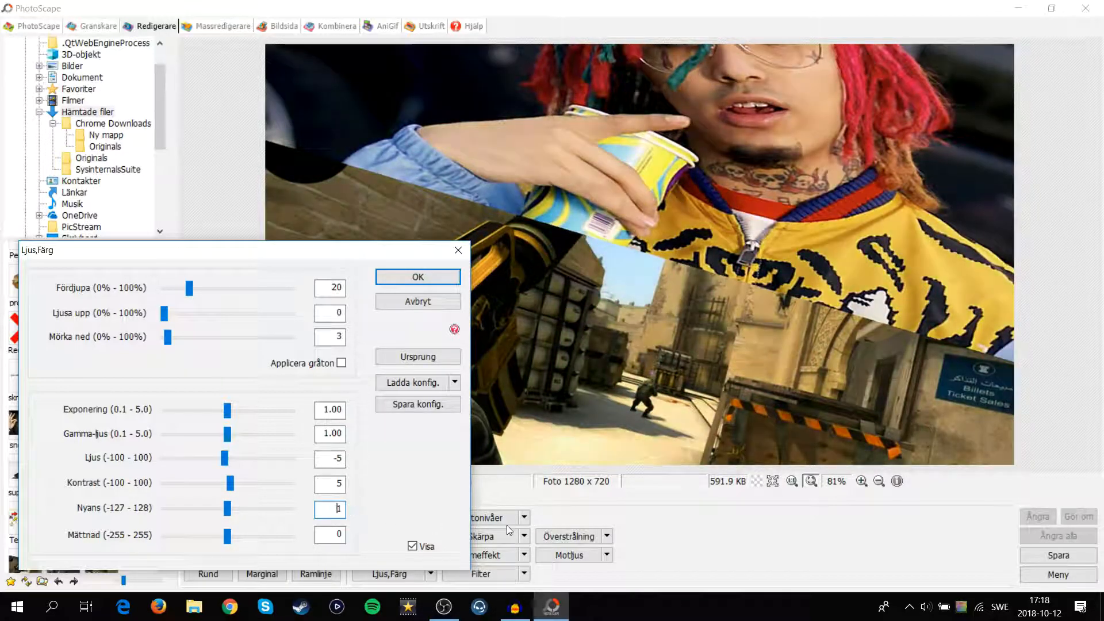
{"action": "key", "text": "BackSpace"}
{"action": "type", "text": "0"}
Test several saturation levels, set Mättnad to 20 and apply the light and color adjustments.
{"action": "left_click_drag", "start_coordinate": [227, 536], "coordinate": [279, 536]}
{"action": "double_click", "coordinate": [340, 535]}
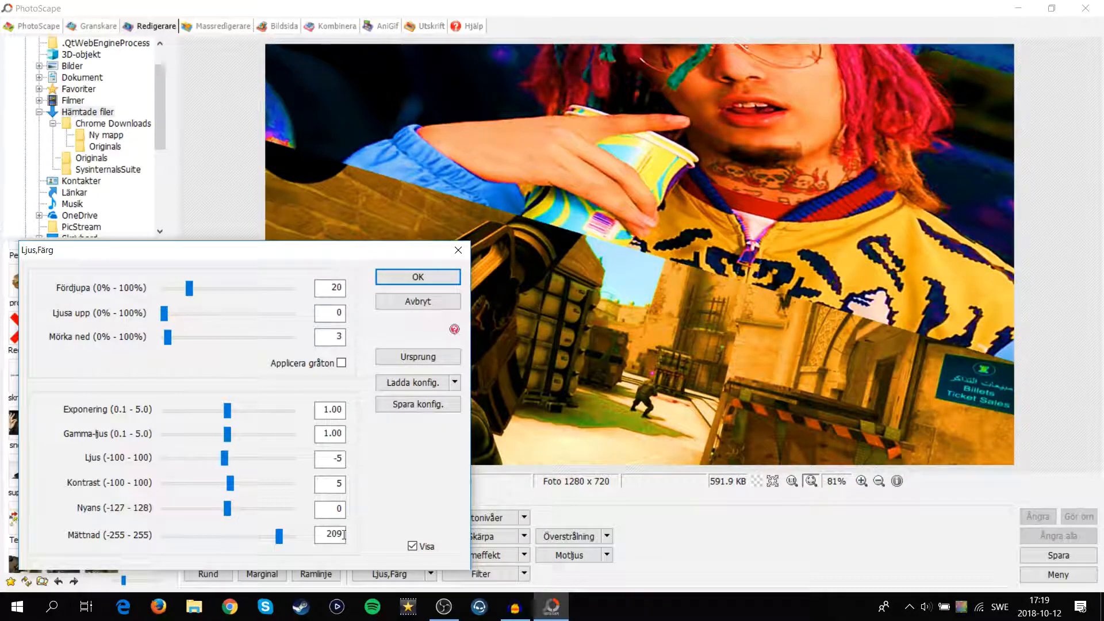
{"action": "key", "text": "BackSpace"}
{"action": "type", "text": "050"}
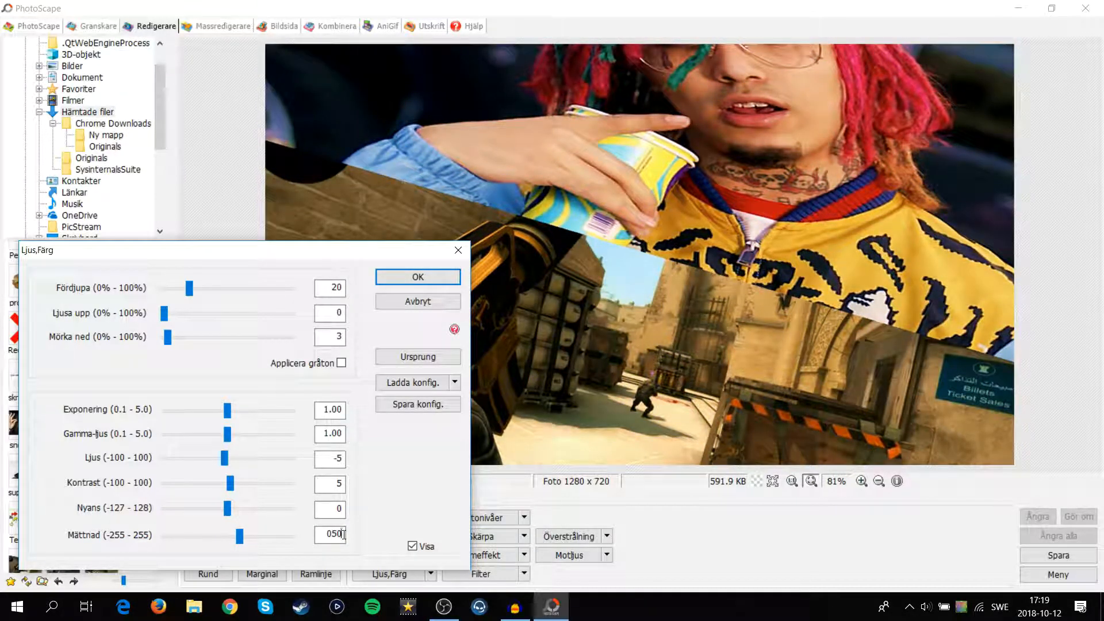
{"action": "key", "text": "BackSpace"}
{"action": "key", "text": "BackSpace"}
{"action": "key", "text": "BackSpace"}
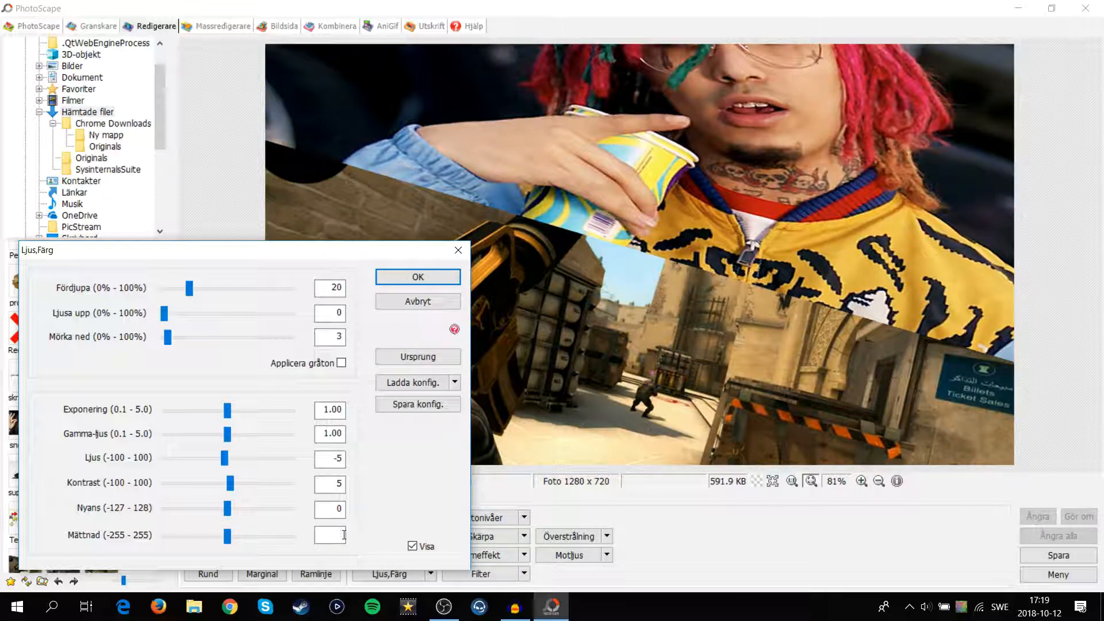
{"action": "type", "text": "30"}
{"action": "key", "text": "BackSpace"}
{"action": "key", "text": "BackSpace"}
{"action": "type", "text": "20"}
{"action": "left_click", "coordinate": [418, 278]}
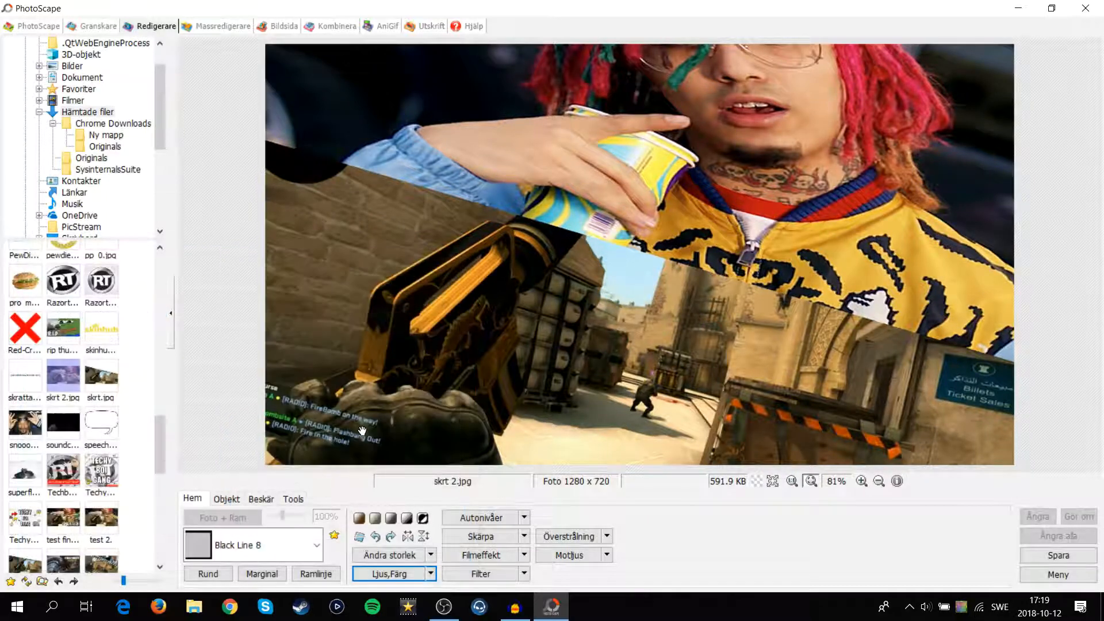
{"action": "left_click", "coordinate": [226, 498]}
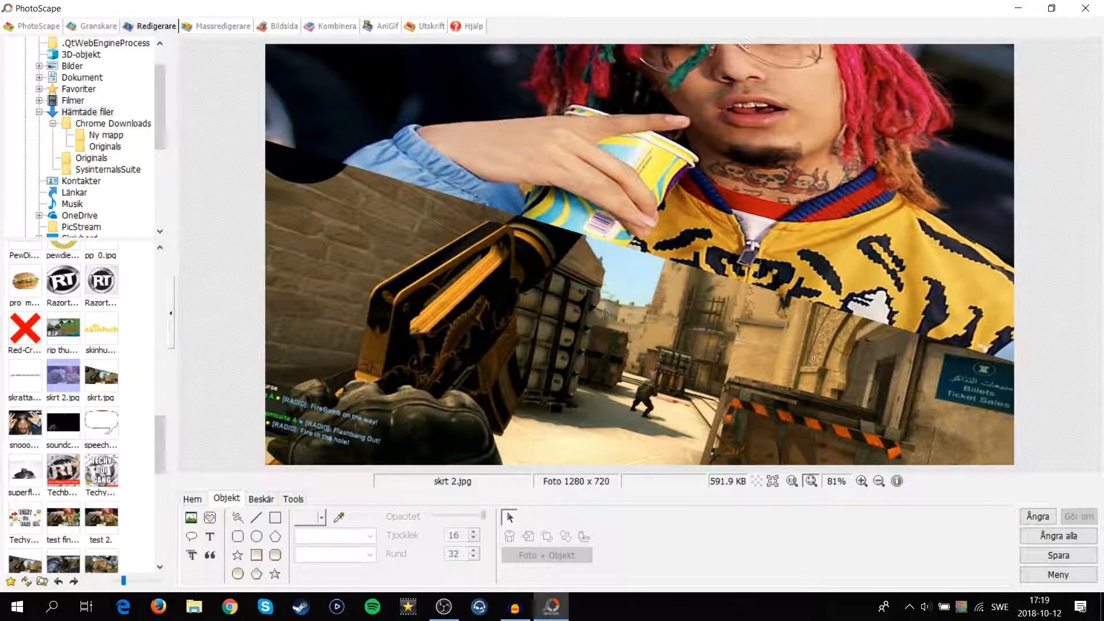
{"action": "left_click", "coordinate": [772, 481]}
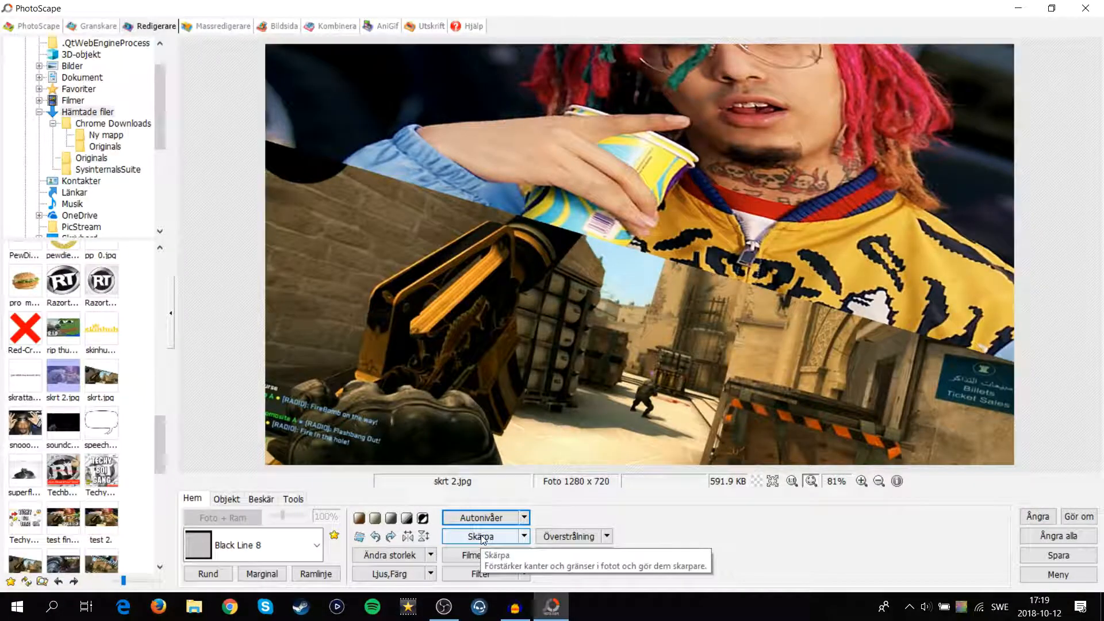
{"action": "left_click", "coordinate": [481, 537]}
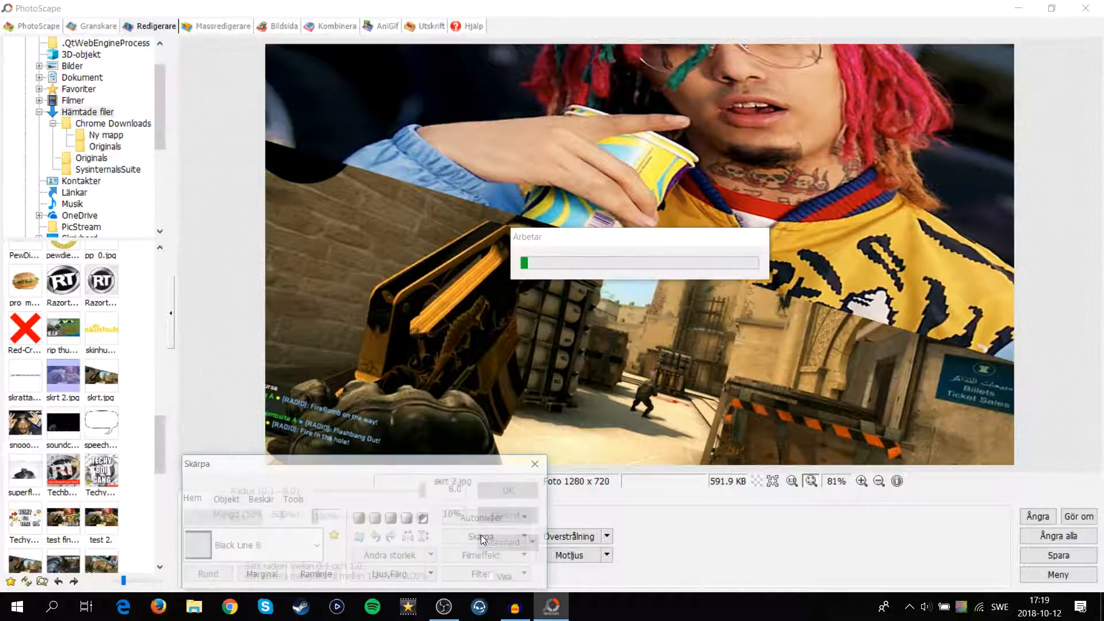
{"action": "left_click", "coordinate": [525, 462]}
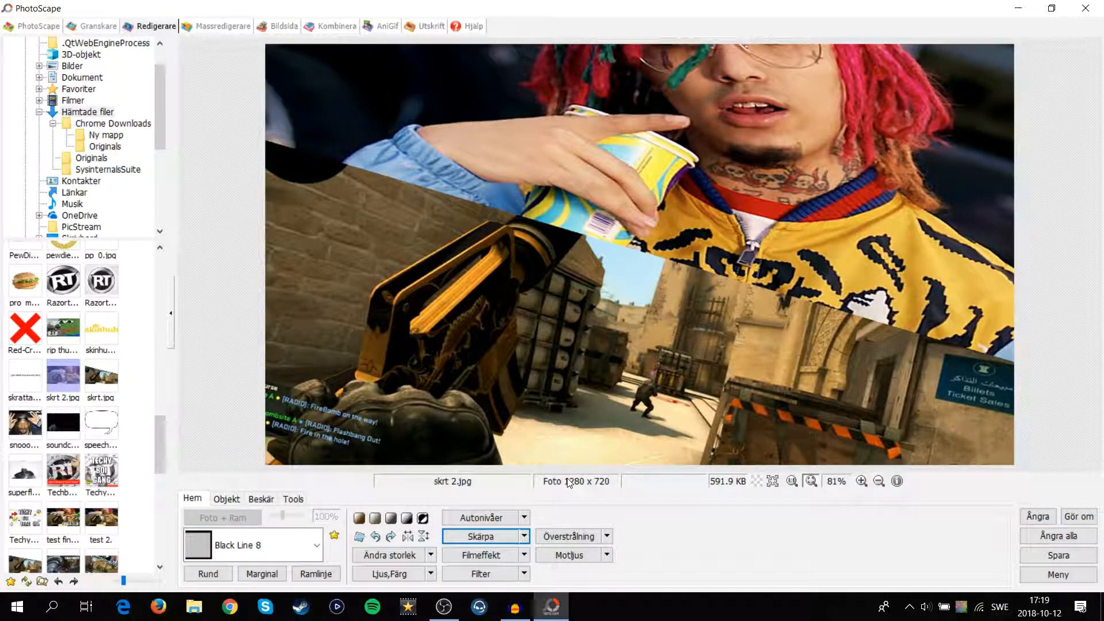
Try the AF4 film effect at Medel strength on the image and undo it.
{"action": "left_click", "coordinate": [500, 555]}
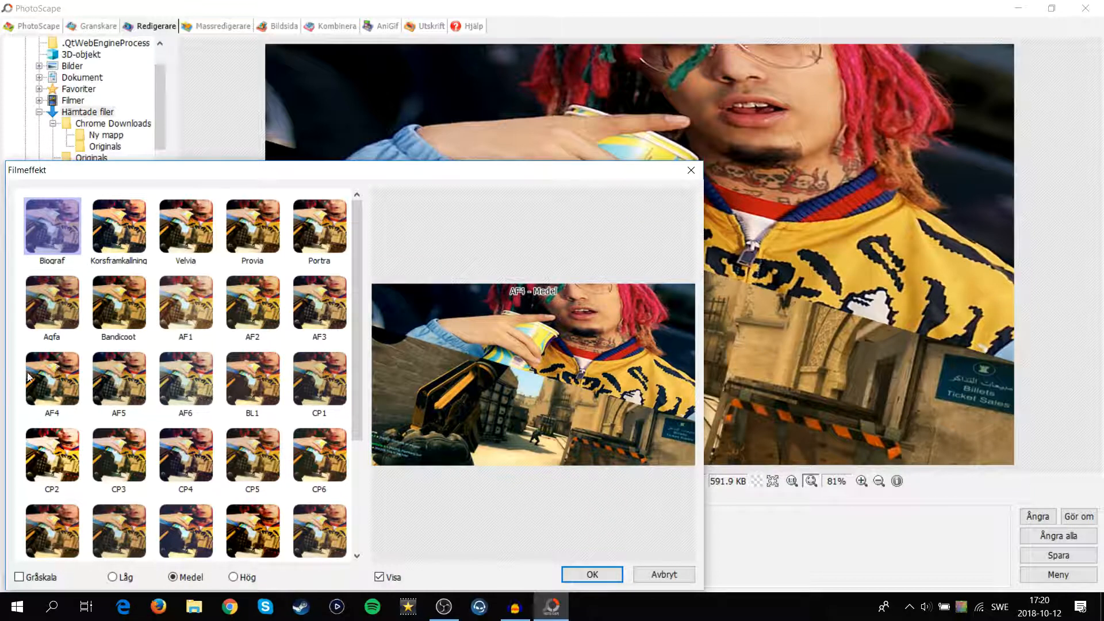
{"action": "left_click", "coordinate": [55, 372]}
{"action": "left_click", "coordinate": [592, 574]}
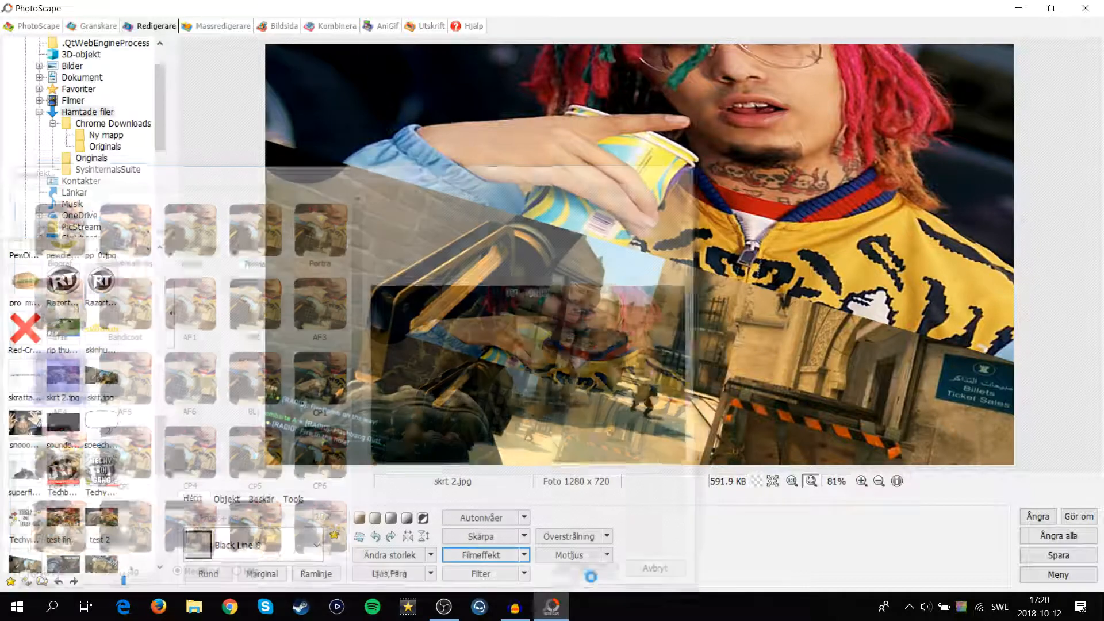
{"action": "key", "text": "ctrl+z"}
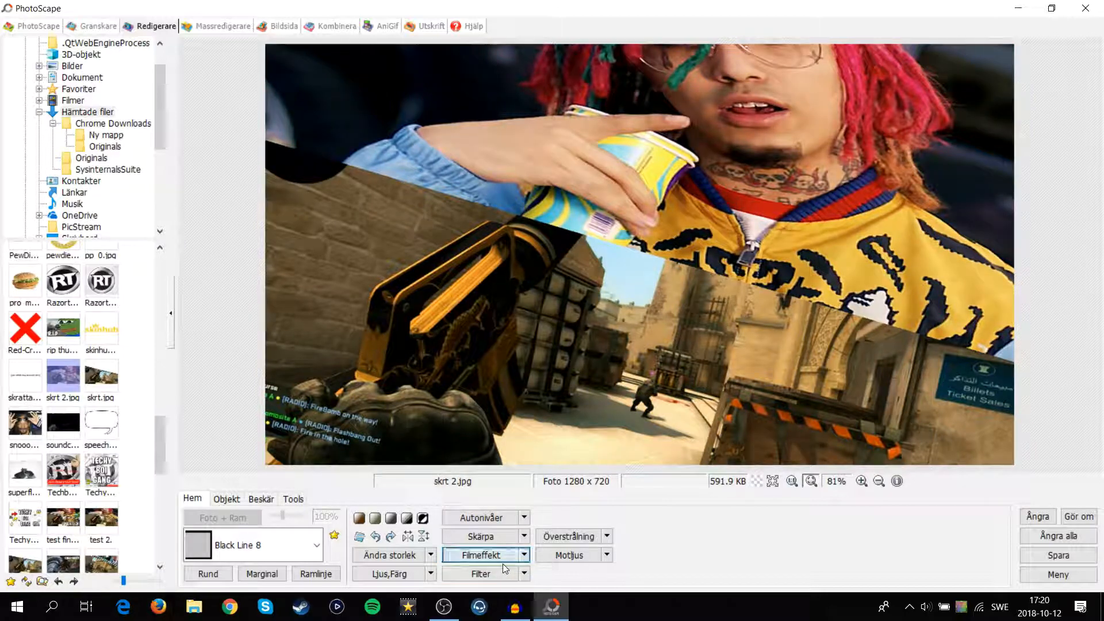
{"action": "left_click", "coordinate": [464, 556]}
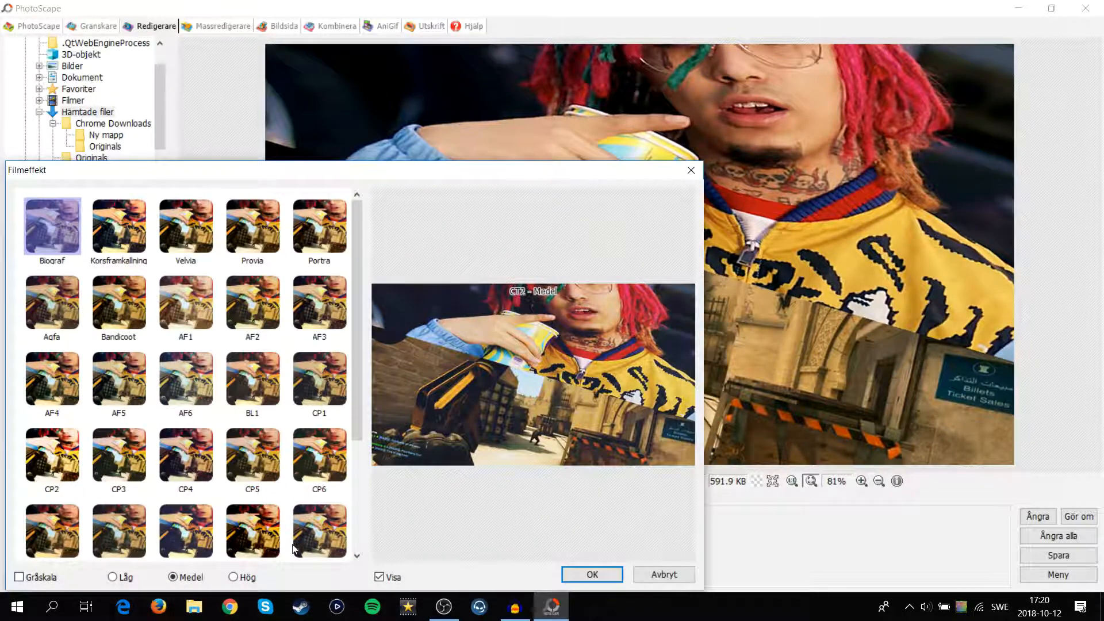
{"action": "left_click", "coordinate": [664, 574]}
{"action": "left_click", "coordinate": [525, 574]}
{"action": "left_click", "coordinate": [524, 574]}
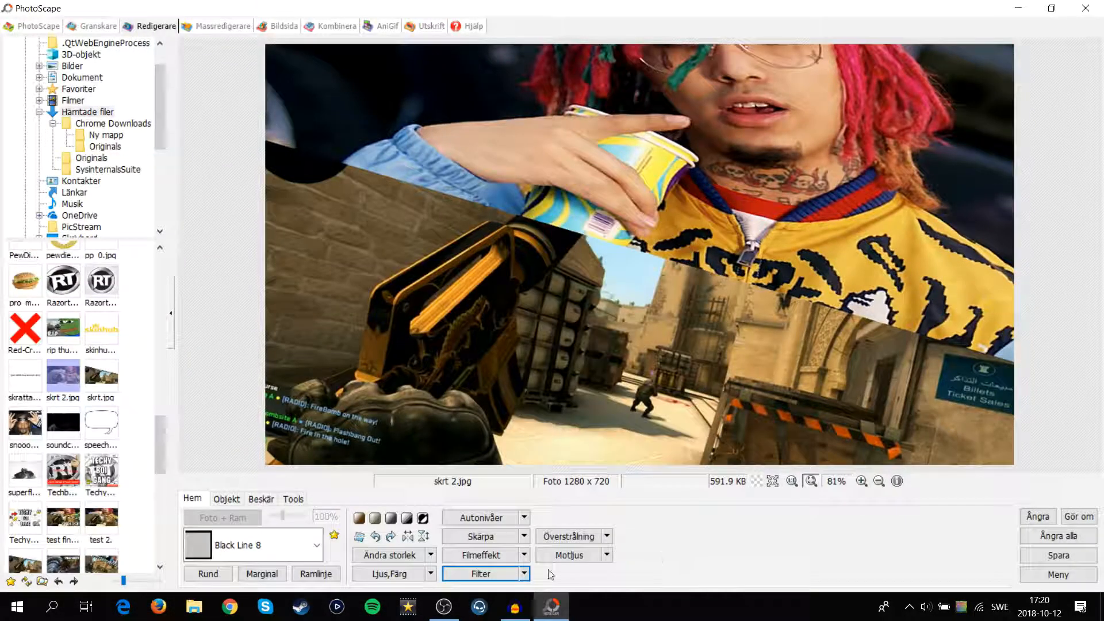
Try the #3 vignette on the image and undo it.
{"action": "left_click", "coordinate": [524, 574]}
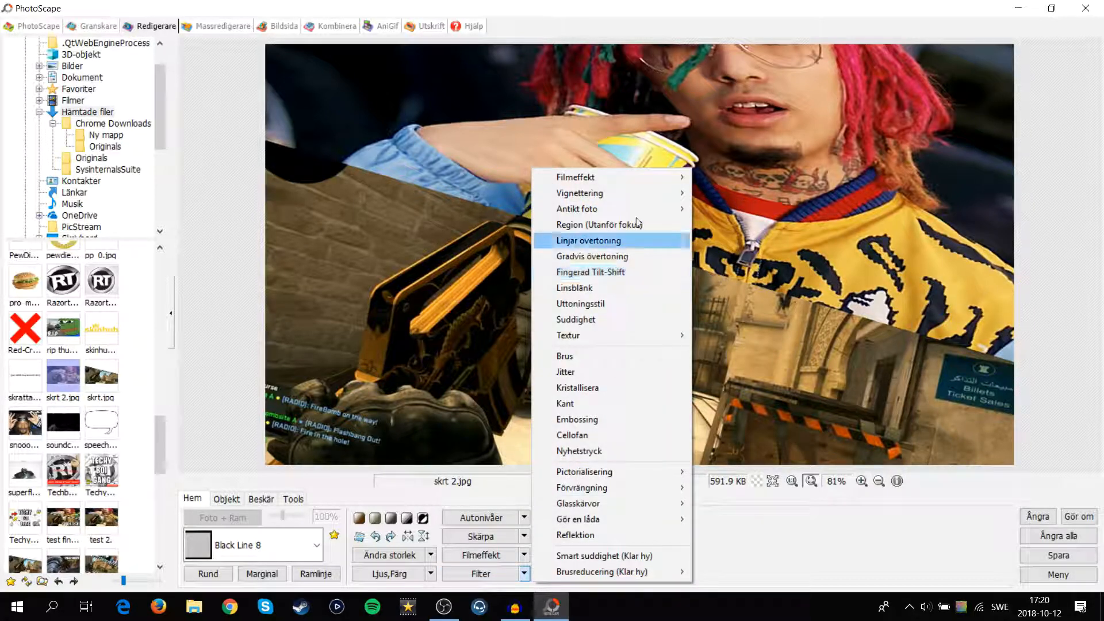
{"action": "mouse_move", "coordinate": [613, 191]}
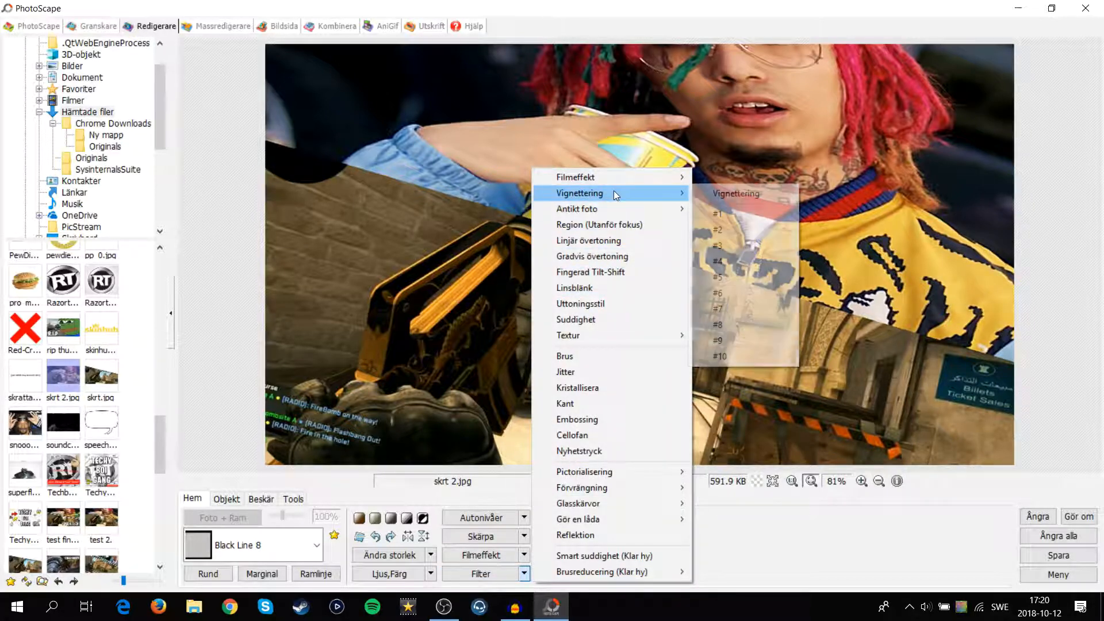
{"action": "left_click", "coordinate": [740, 246]}
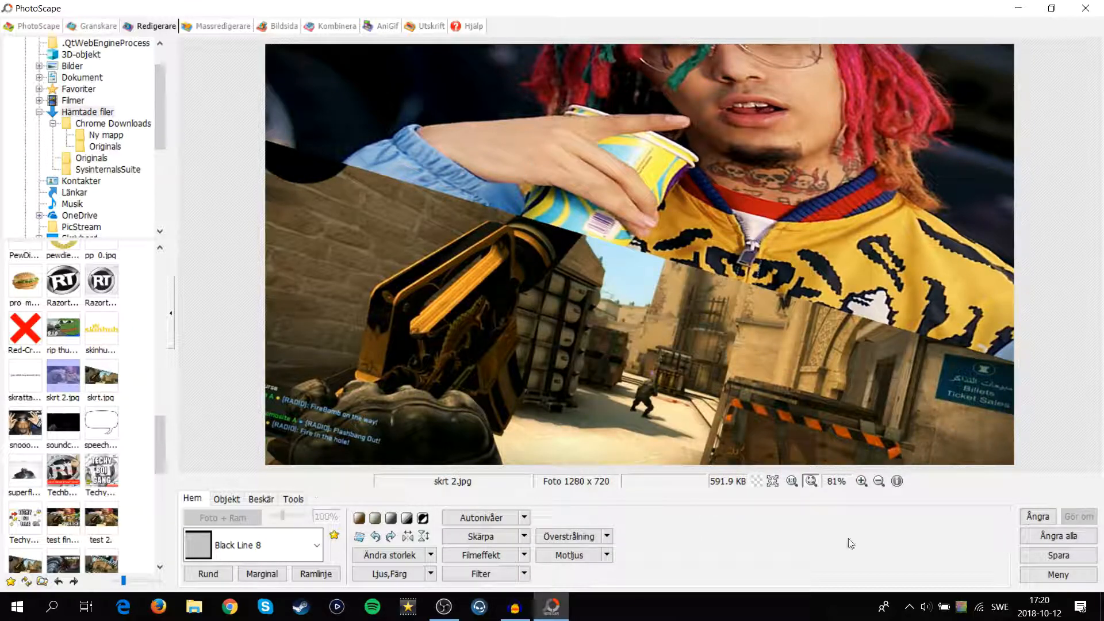
{"action": "key", "text": "ctrl+z"}
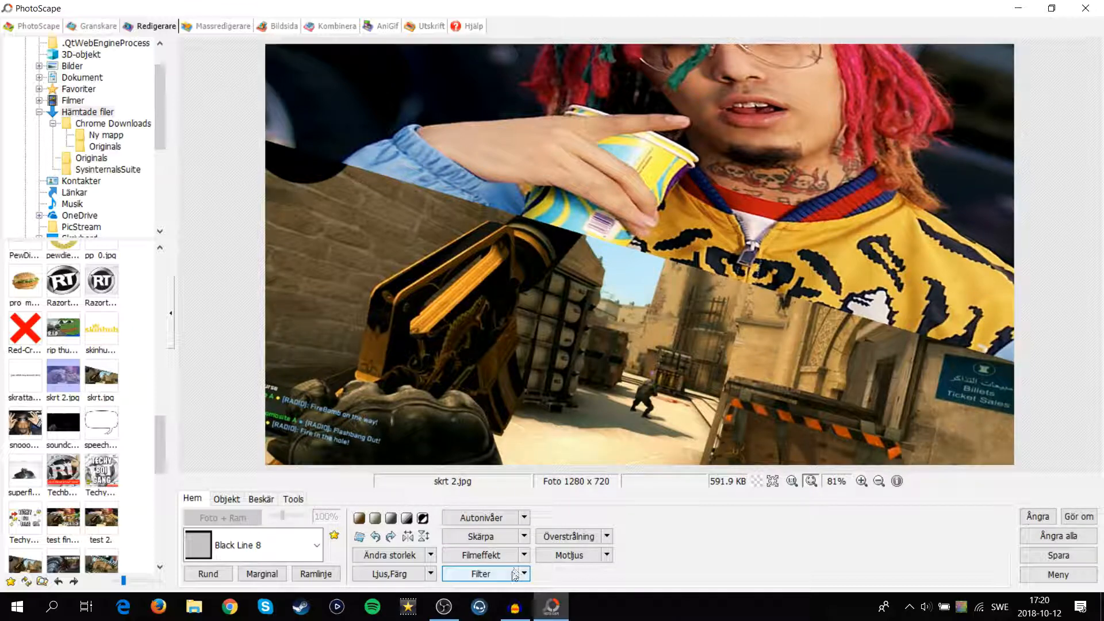
Try the #1 and #9 vignettes on the image one at a time, undoing each.
{"action": "left_click", "coordinate": [518, 574]}
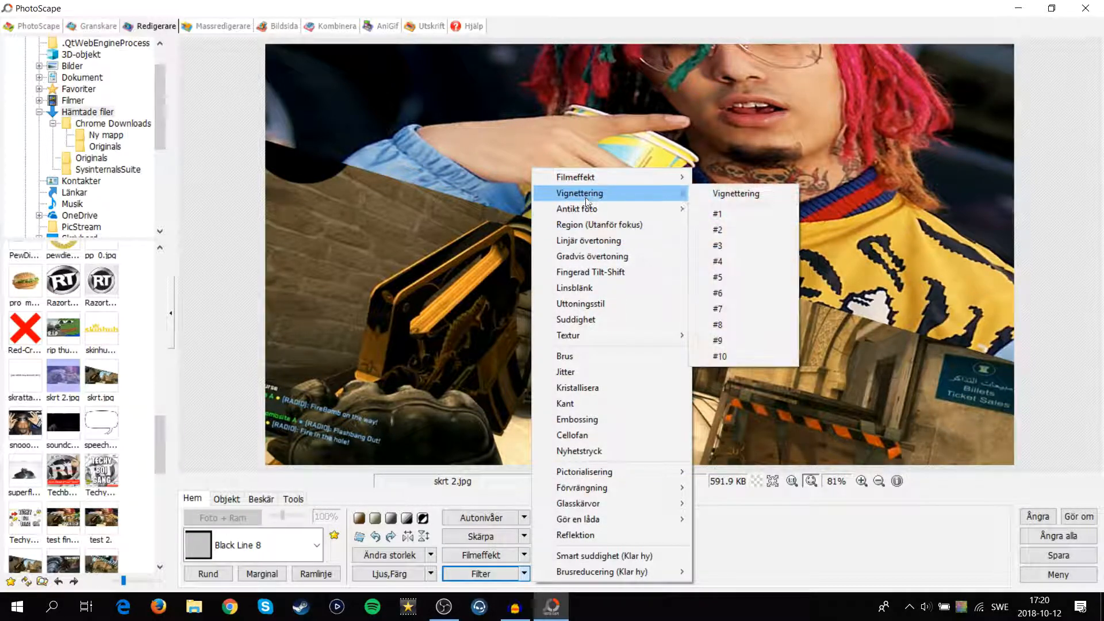
{"action": "mouse_move", "coordinate": [667, 195]}
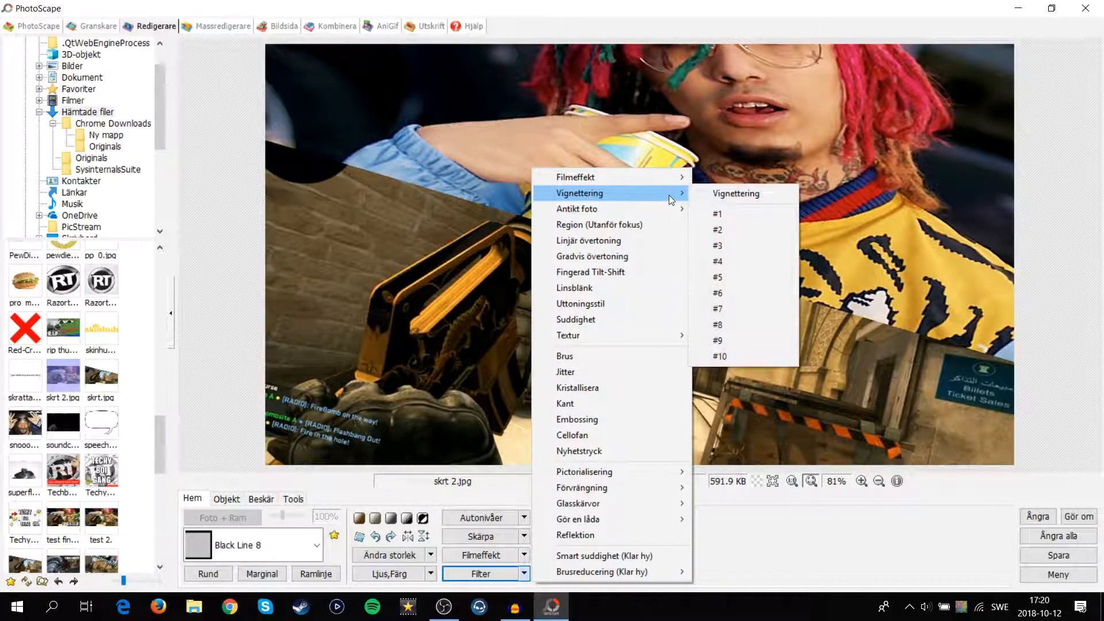
{"action": "left_click", "coordinate": [733, 216]}
{"action": "key", "text": "ctrl+z"}
{"action": "left_click", "coordinate": [518, 573]}
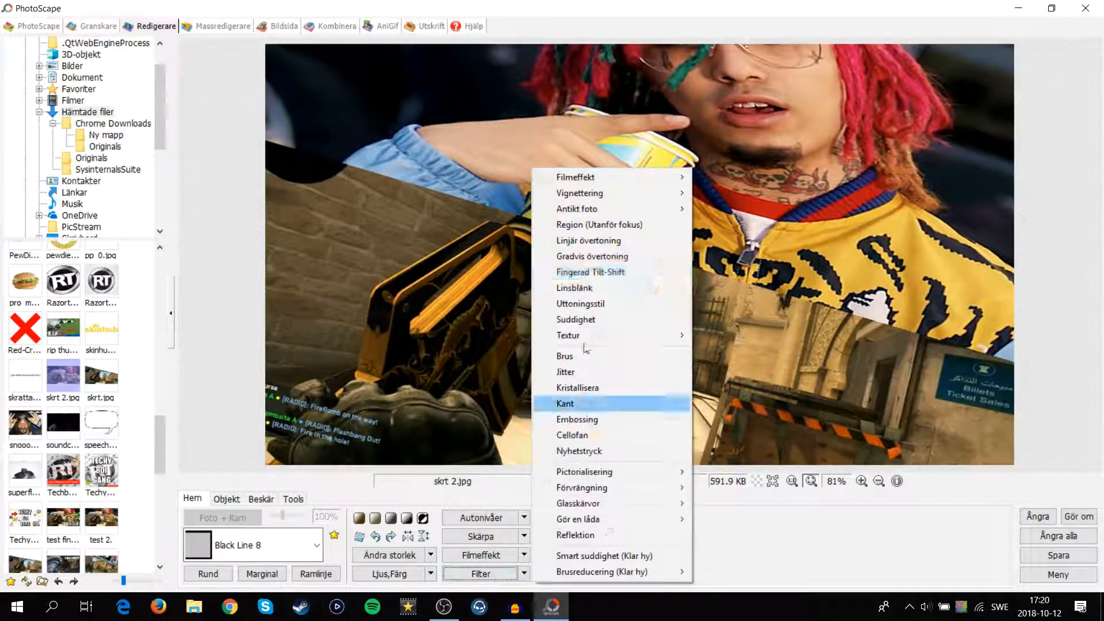
{"action": "mouse_move", "coordinate": [591, 197]}
{"action": "left_click", "coordinate": [734, 341]}
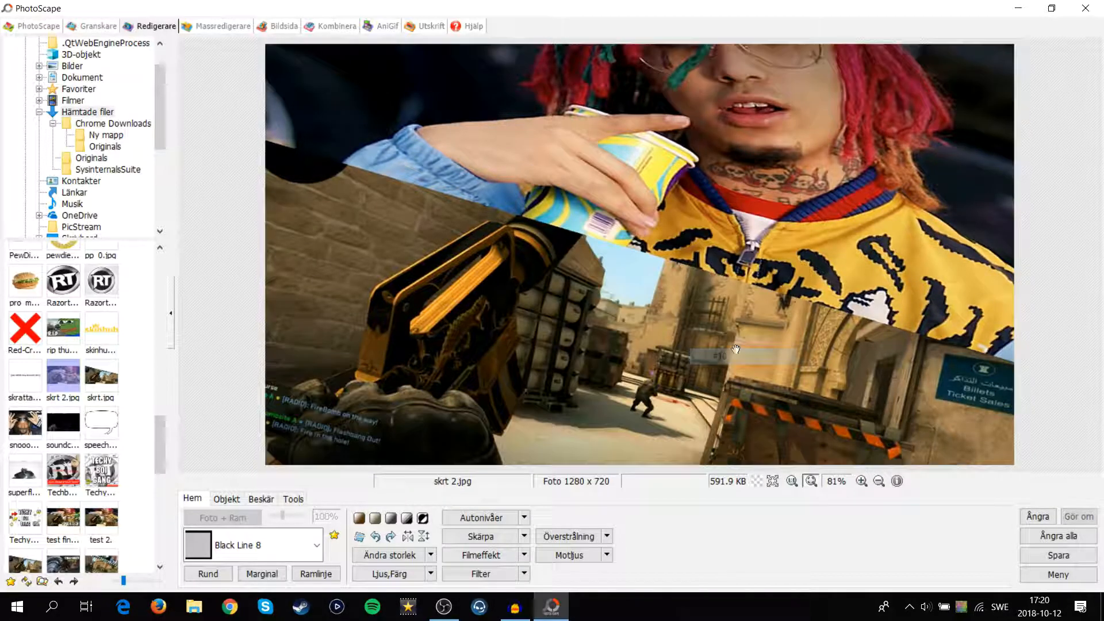
{"action": "key", "text": "ctrl+z"}
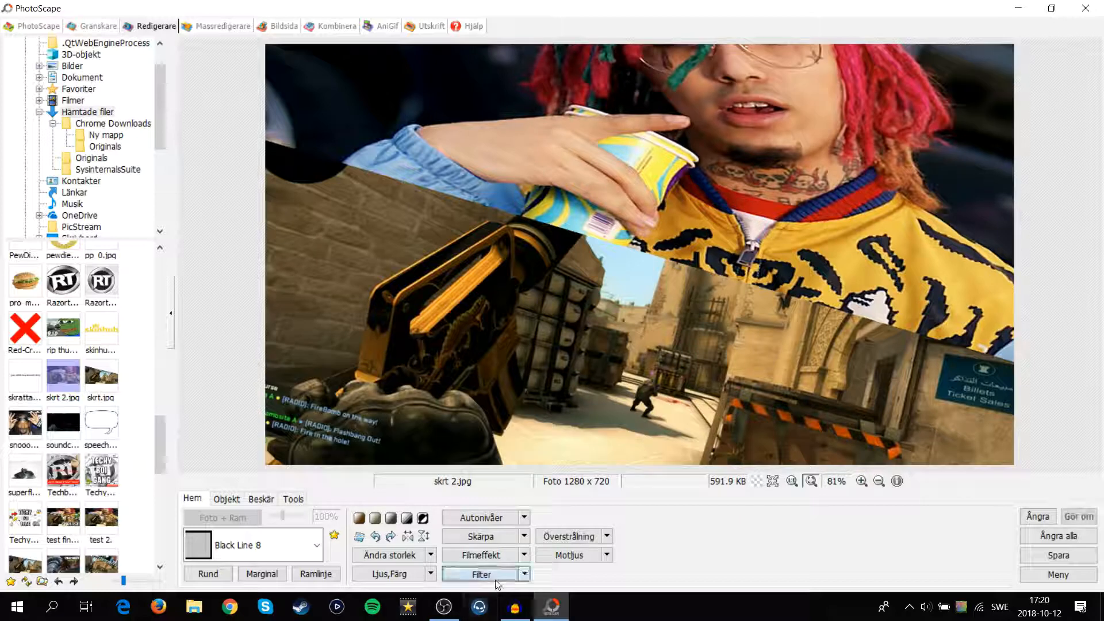
Apply the #7 vignette to the image, followed by the #3 vignette.
{"action": "left_click", "coordinate": [518, 574]}
{"action": "mouse_move", "coordinate": [596, 195]}
{"action": "left_click", "coordinate": [736, 305]}
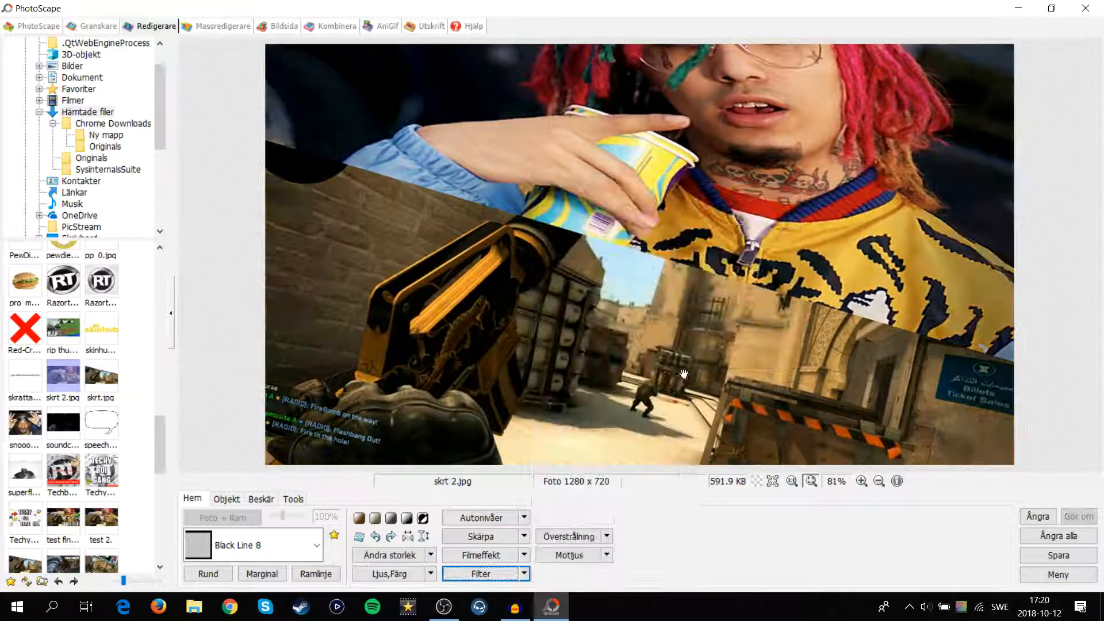
{"action": "left_click", "coordinate": [491, 575]}
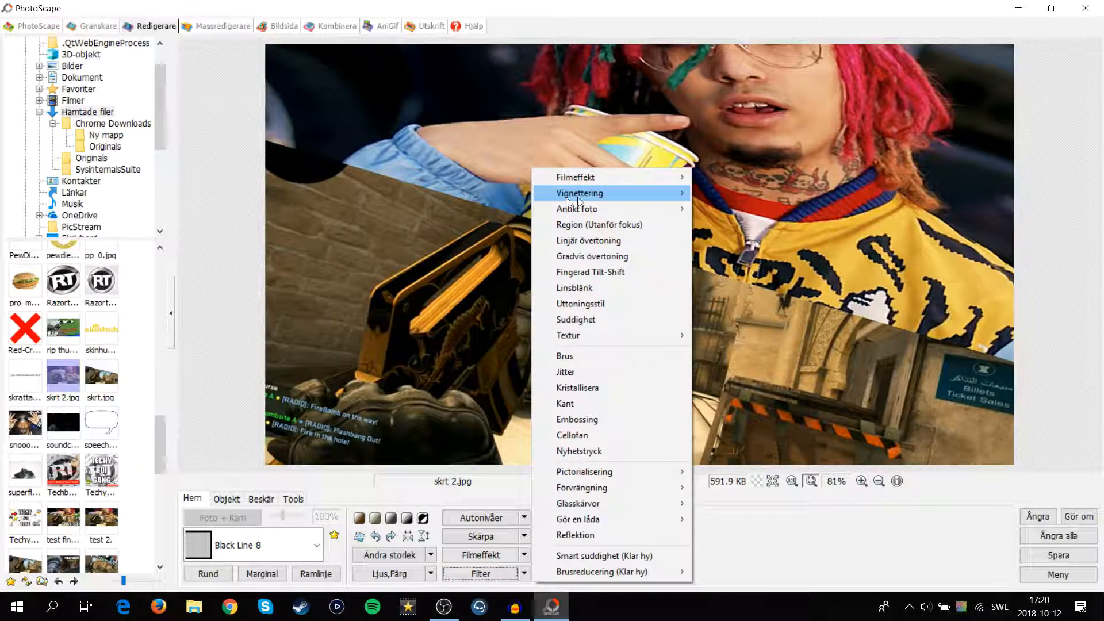
{"action": "mouse_move", "coordinate": [598, 194]}
{"action": "left_click", "coordinate": [759, 252]}
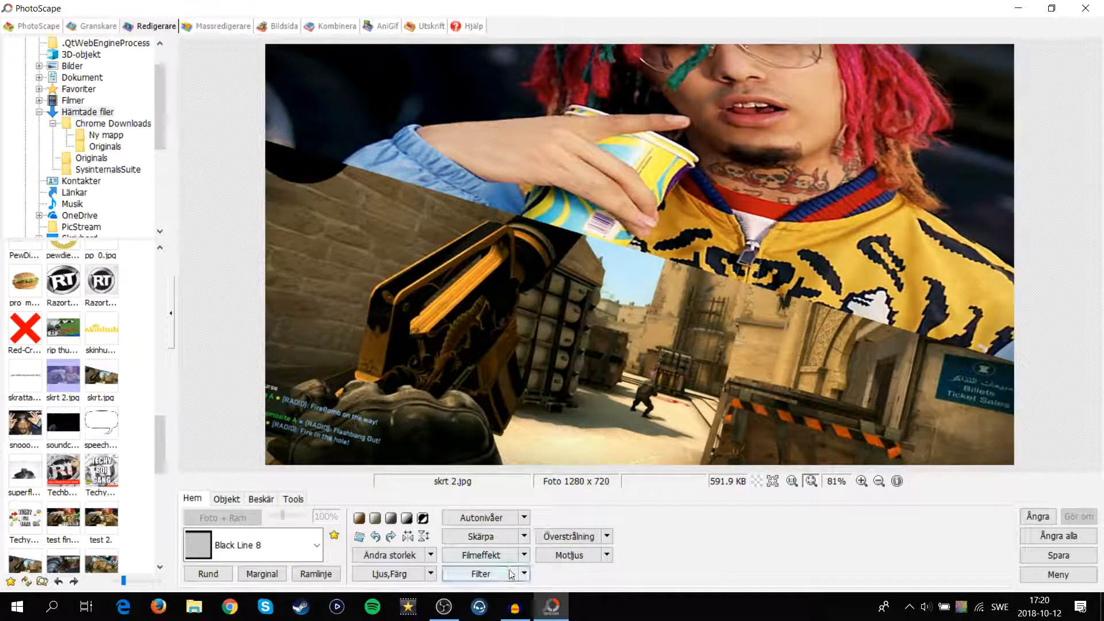
Apply the Cellofan filter to the image at level 1.
{"action": "left_click", "coordinate": [771, 482]}
{"action": "scroll", "coordinate": [764, 483], "scroll_direction": "down", "scroll_amount": 2}
{"action": "scroll", "coordinate": [742, 474], "scroll_direction": "up", "scroll_amount": 1}
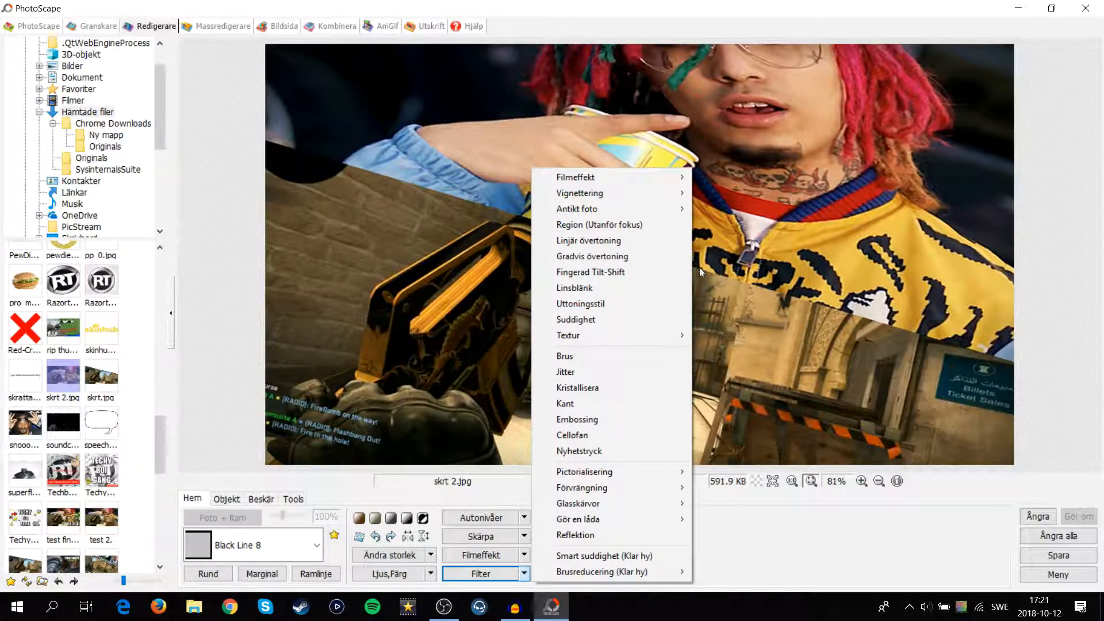
{"action": "left_click", "coordinate": [611, 435]}
{"action": "mouse_move", "coordinate": [392, 504]}
{"action": "left_mouse_down"}
{"action": "mouse_move", "coordinate": [328, 521]}
{"action": "mouse_move", "coordinate": [340, 514]}
{"action": "mouse_move", "coordinate": [321, 512]}
{"action": "mouse_move", "coordinate": [399, 499]}
{"action": "left_mouse_up"}
{"action": "left_click_drag", "start_coordinate": [412, 502], "coordinate": [158, 510]}
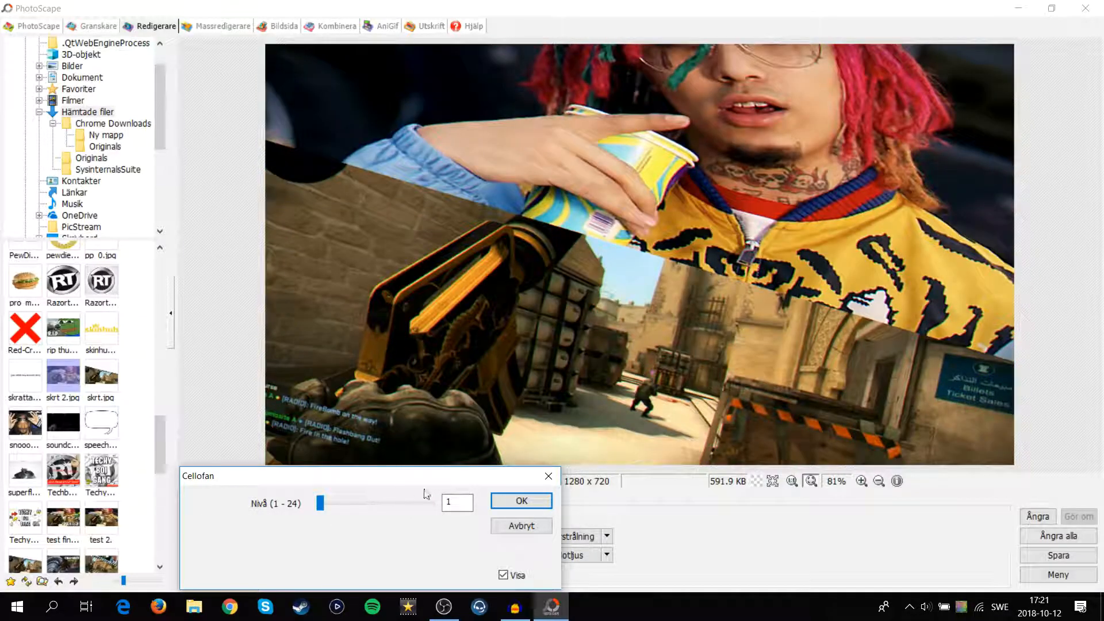
{"action": "left_click", "coordinate": [464, 503]}
{"action": "left_click", "coordinate": [500, 496]}
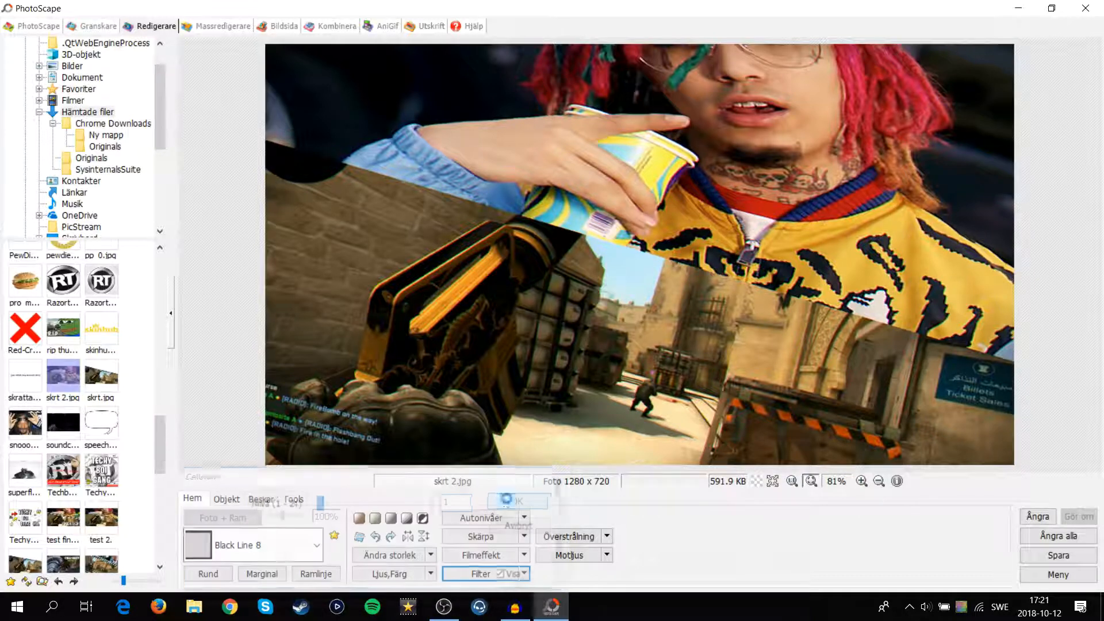
View the image in full screen, and try a lower level of the Brus noise filter before discarding it.
{"action": "left_click", "coordinate": [771, 483]}
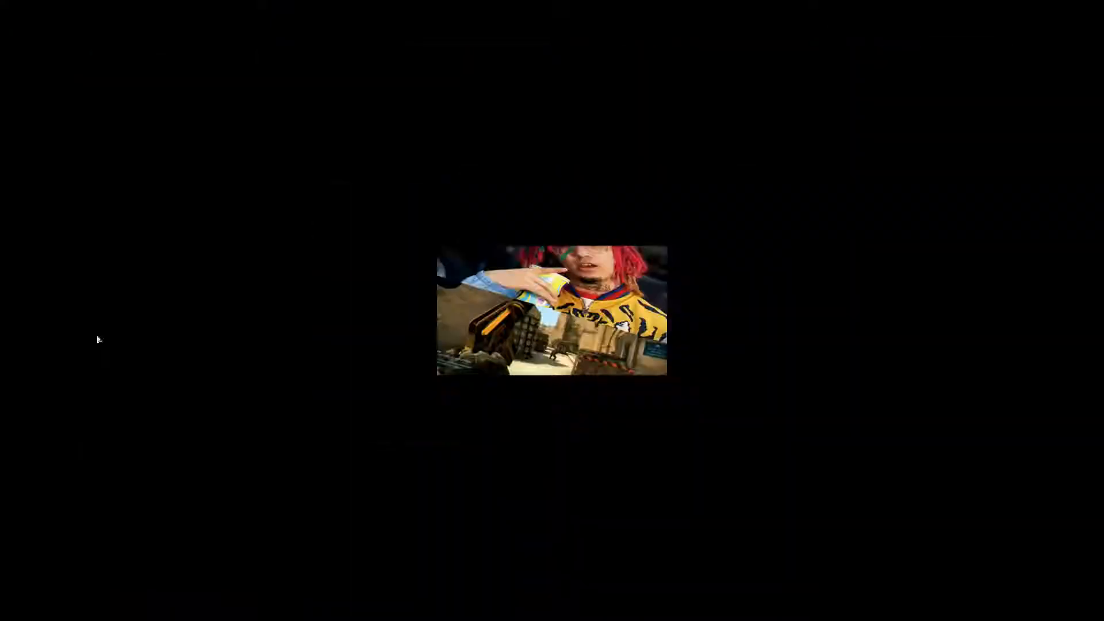
{"action": "key", "text": "Escape"}
{"action": "left_click", "coordinate": [227, 499]}
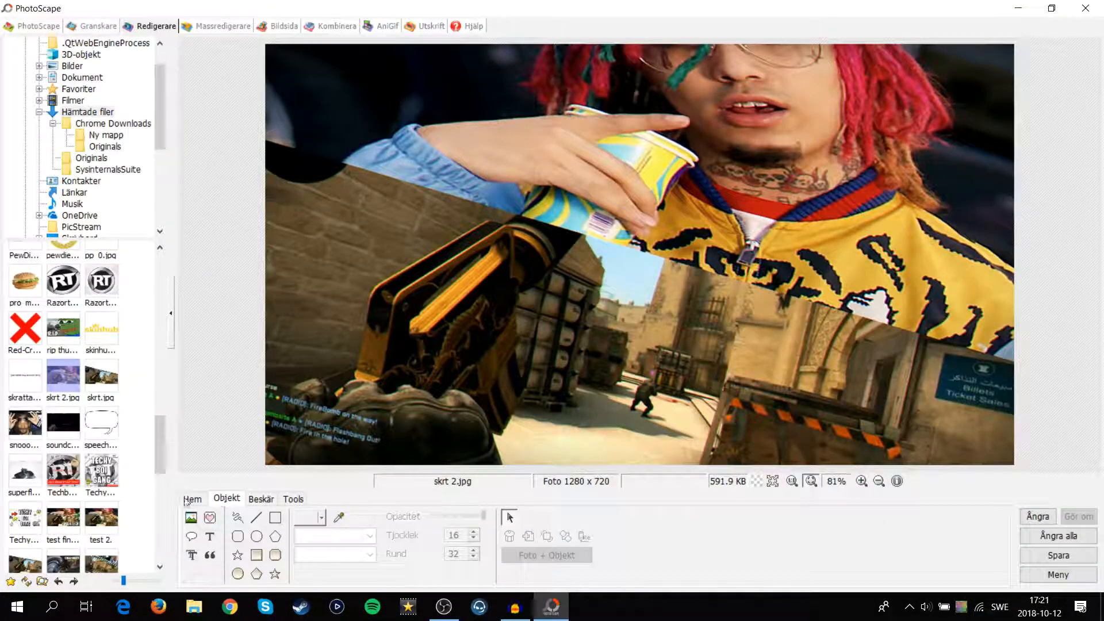
{"action": "left_click", "coordinate": [196, 501]}
{"action": "left_click", "coordinate": [481, 574]}
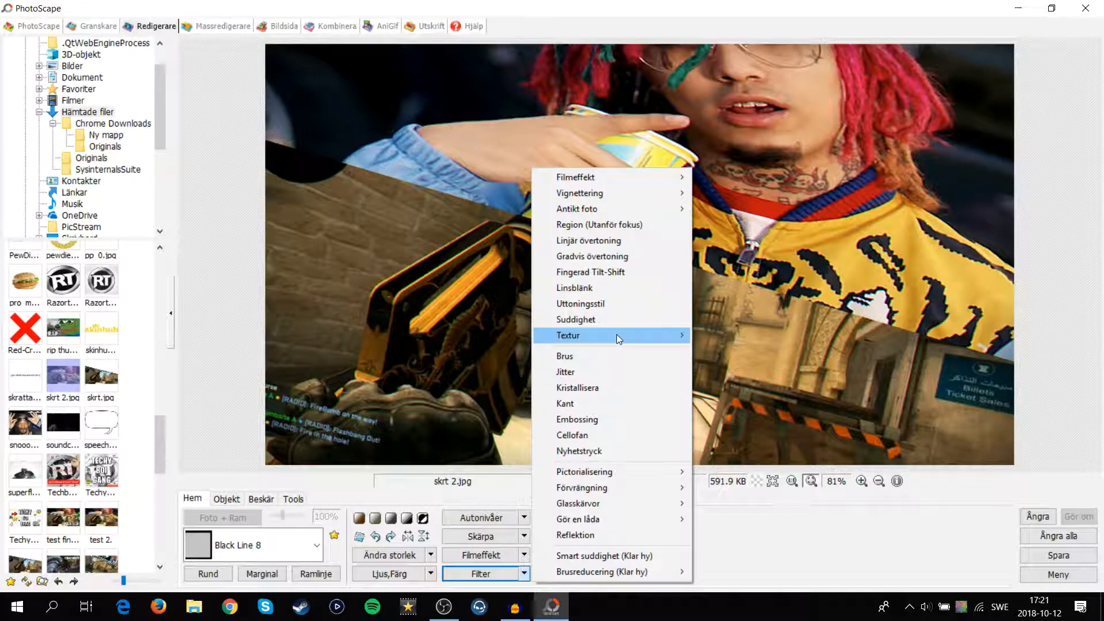
{"action": "left_click", "coordinate": [604, 362]}
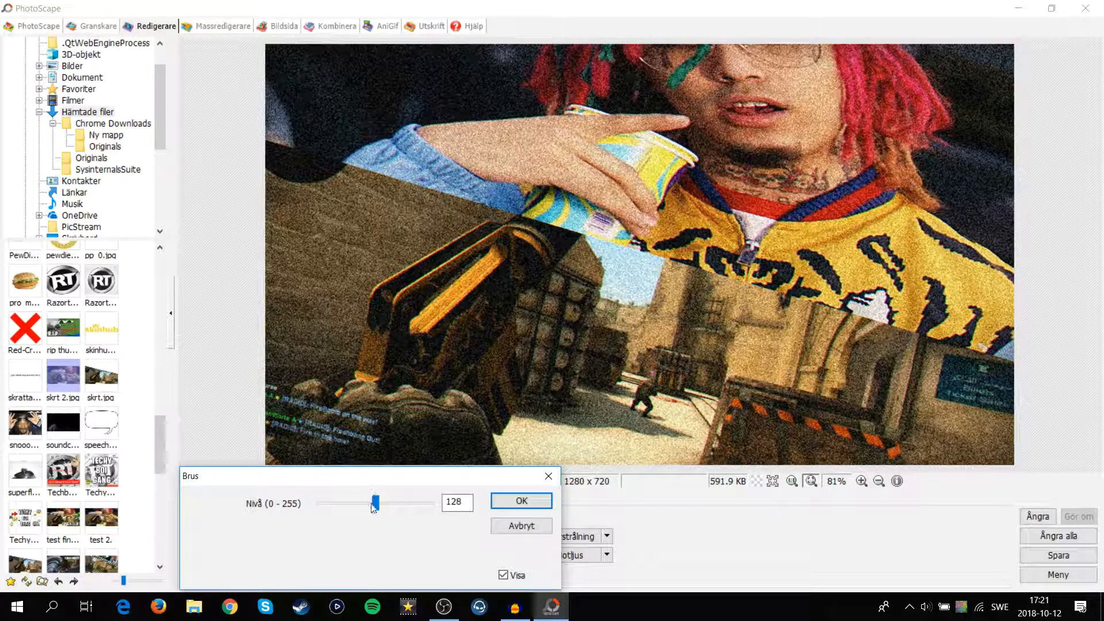
{"action": "left_click_drag", "start_coordinate": [370, 503], "coordinate": [327, 503]}
{"action": "left_click", "coordinate": [551, 476]}
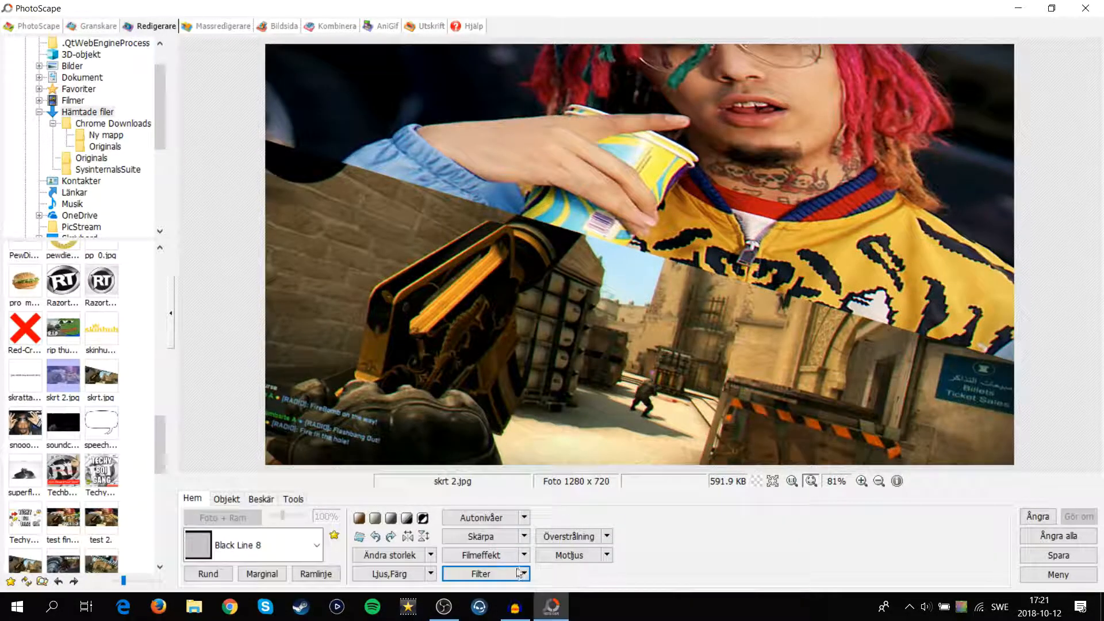
Try the Kant edge filter at a level above 2 and cancel it.
{"action": "left_click", "coordinate": [520, 574]}
{"action": "left_click", "coordinate": [603, 405]}
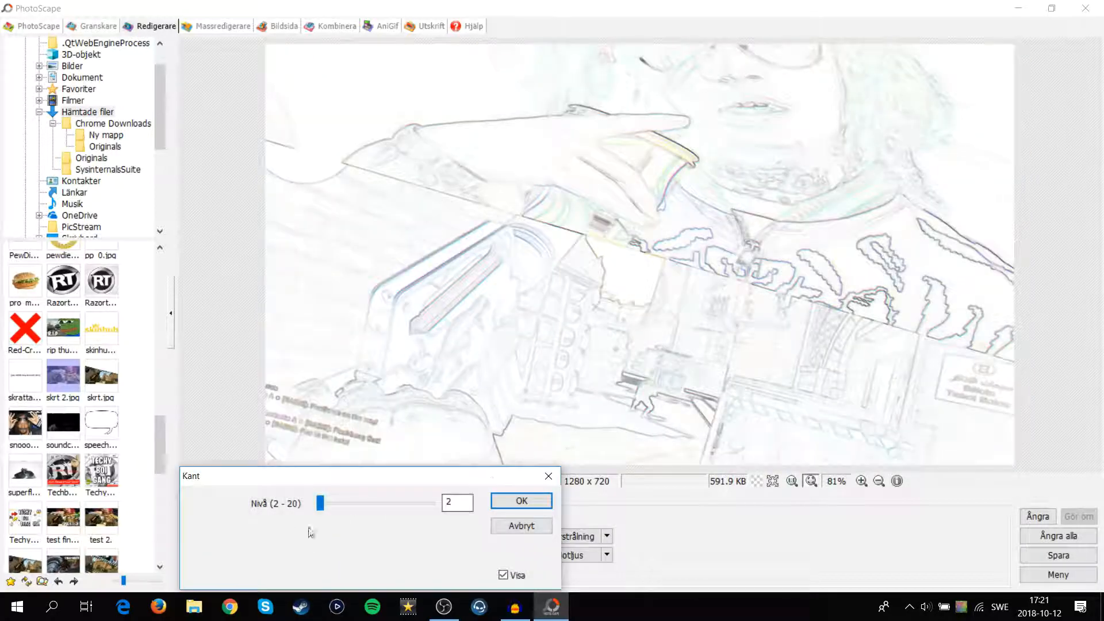
{"action": "left_click_drag", "start_coordinate": [320, 503], "coordinate": [409, 503]}
{"action": "left_click", "coordinate": [522, 525]}
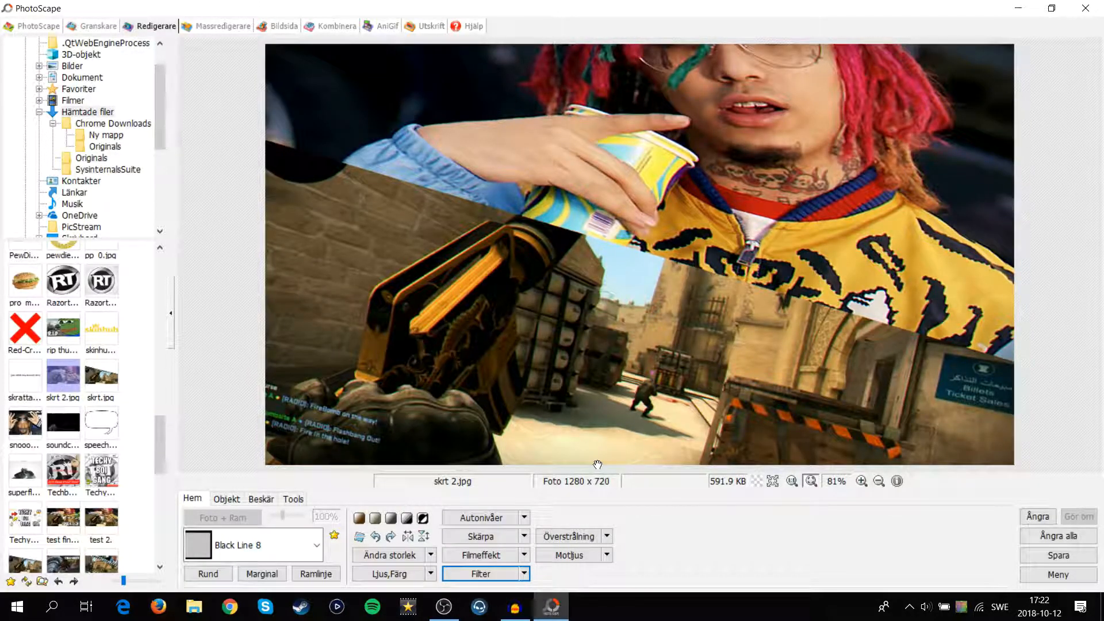
Open and close the Överstrålning settings, and undo the Motljus backlight correction.
{"action": "left_click", "coordinate": [569, 536]}
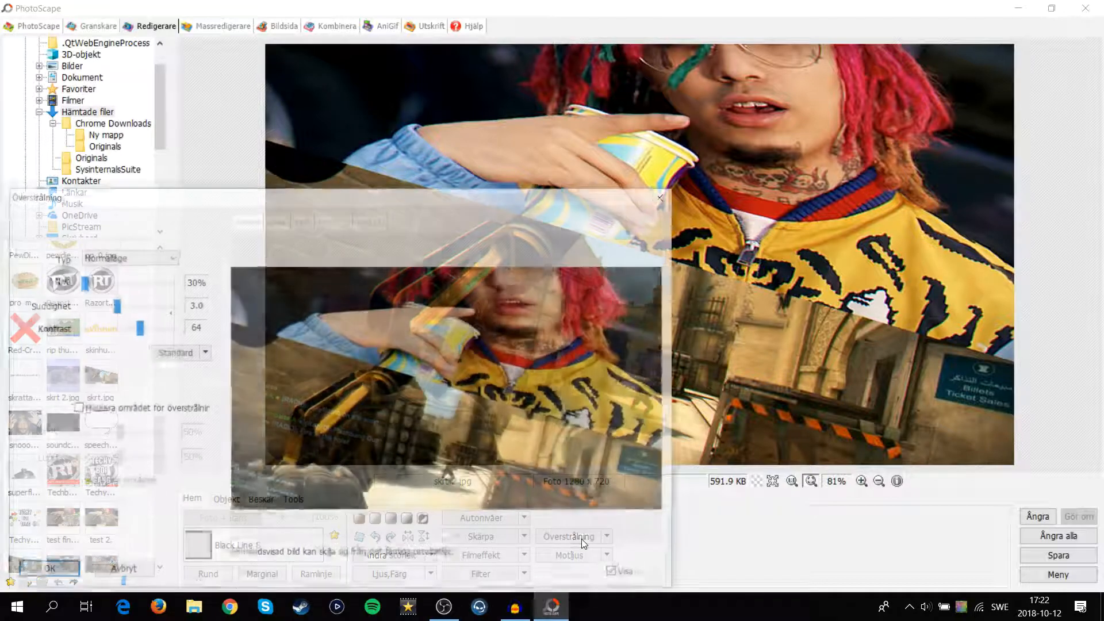
{"action": "left_click", "coordinate": [677, 196]}
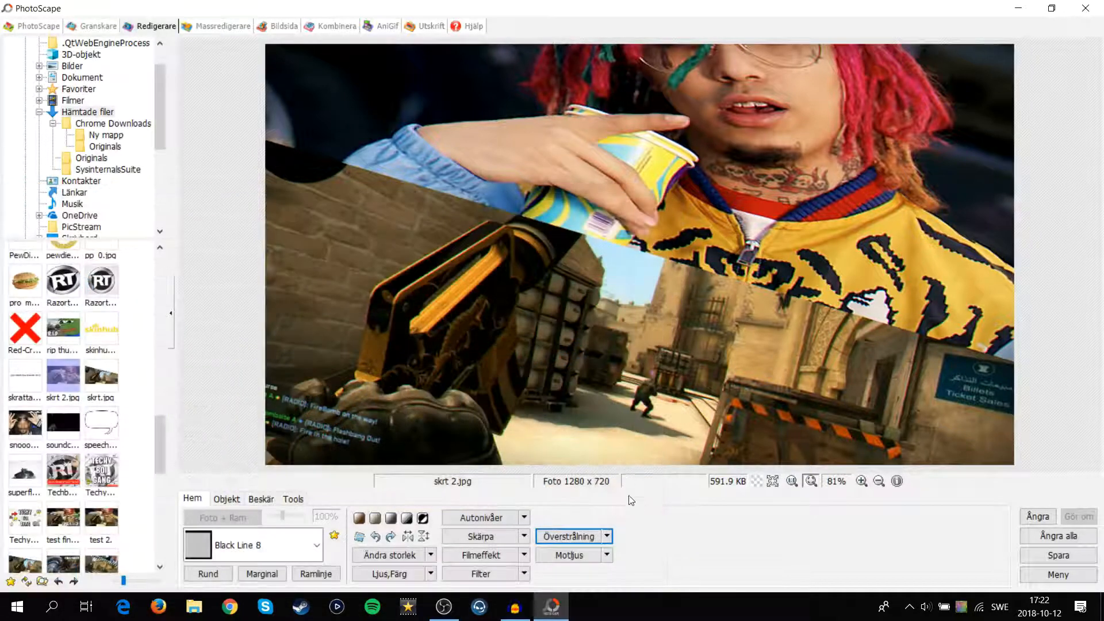
{"action": "key", "text": "ctrl+z"}
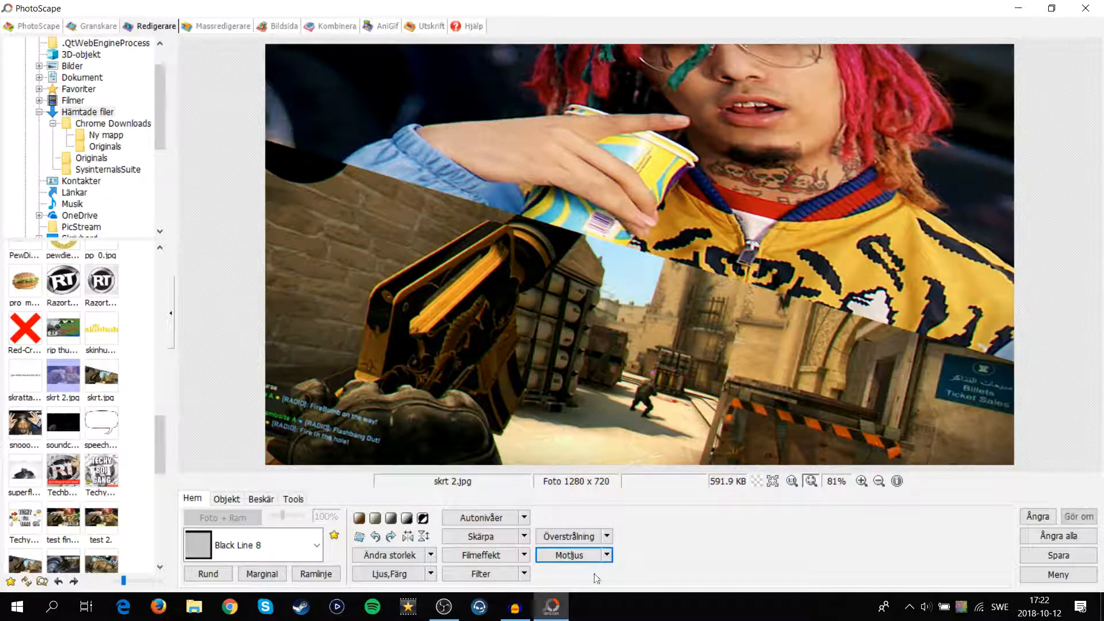
Draw a straight white line with a black outline and thickness 20 diagonally along the seam between the two photos.
{"action": "left_click", "coordinate": [231, 501]}
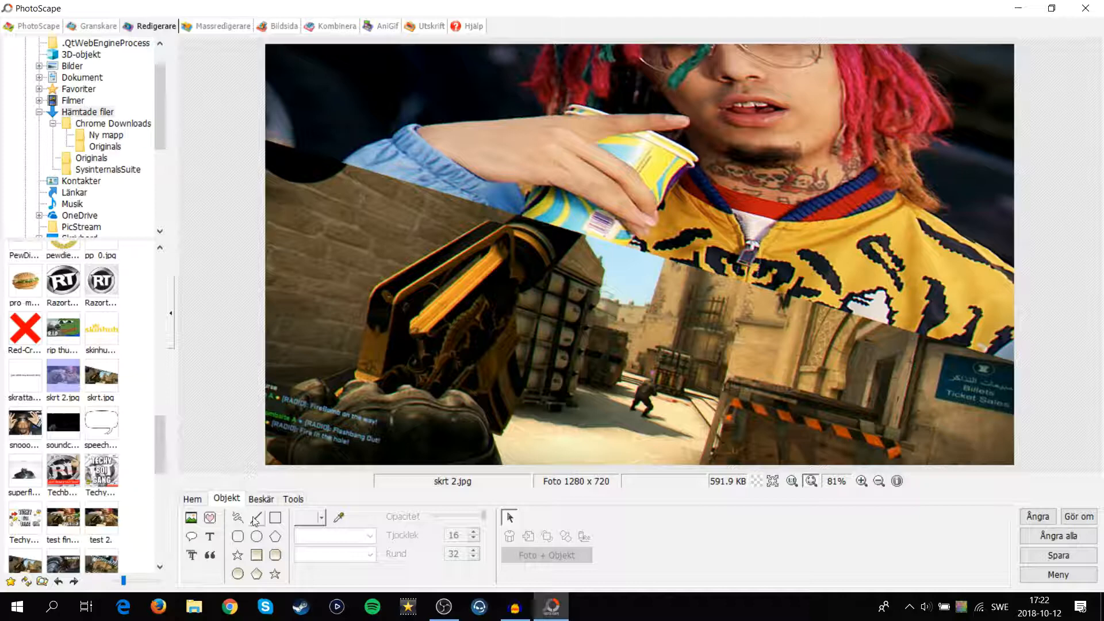
{"action": "left_click", "coordinate": [255, 519]}
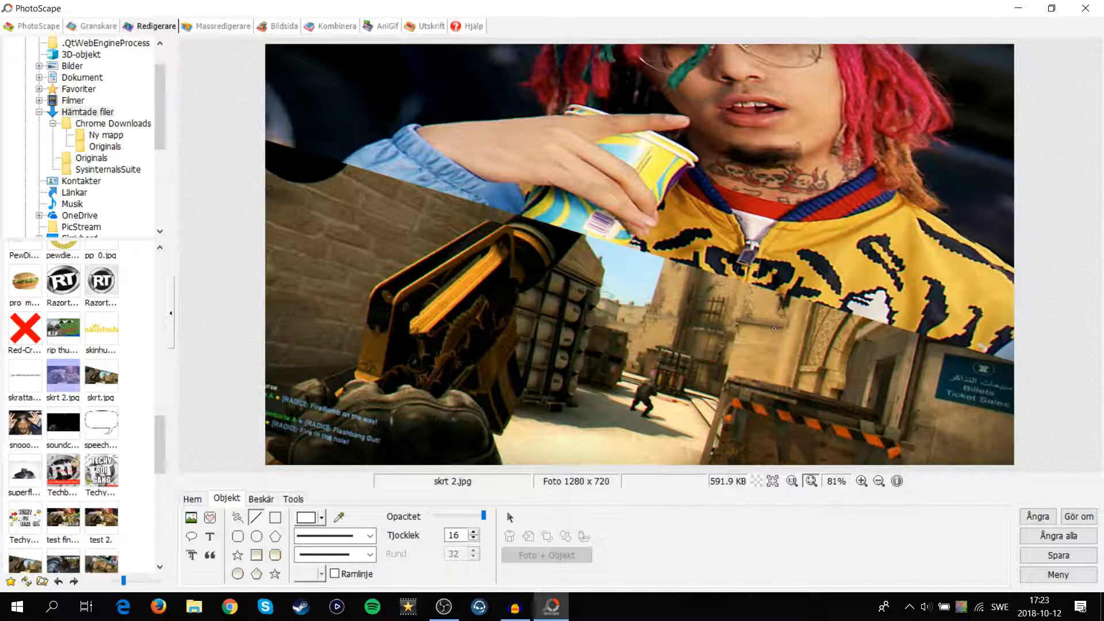
{"action": "left_click", "coordinate": [336, 573]}
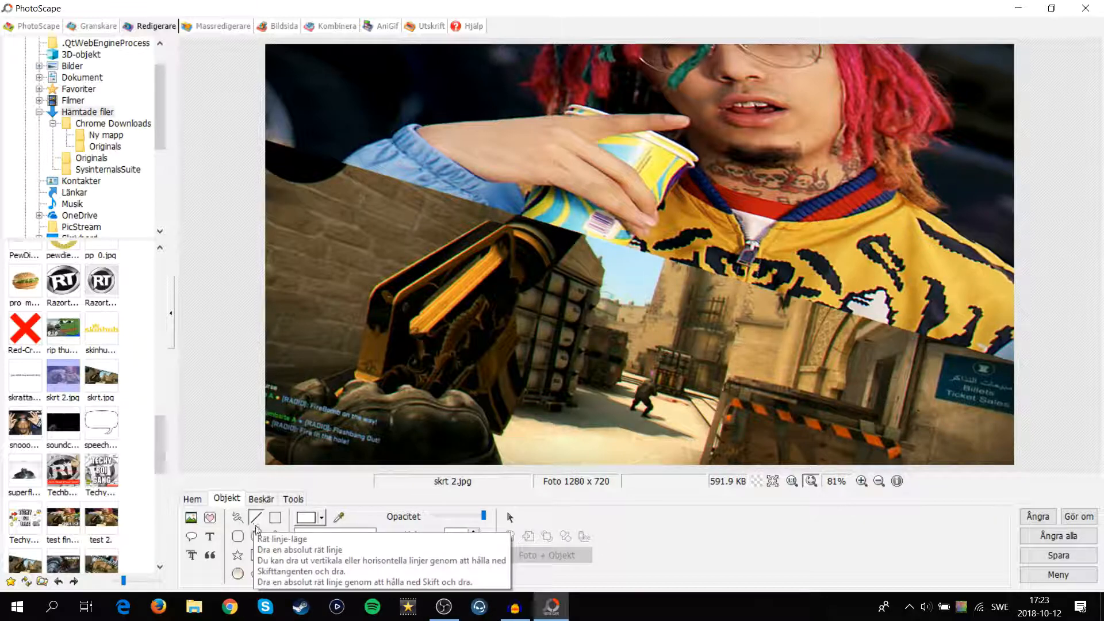
{"action": "double_click", "coordinate": [460, 535]}
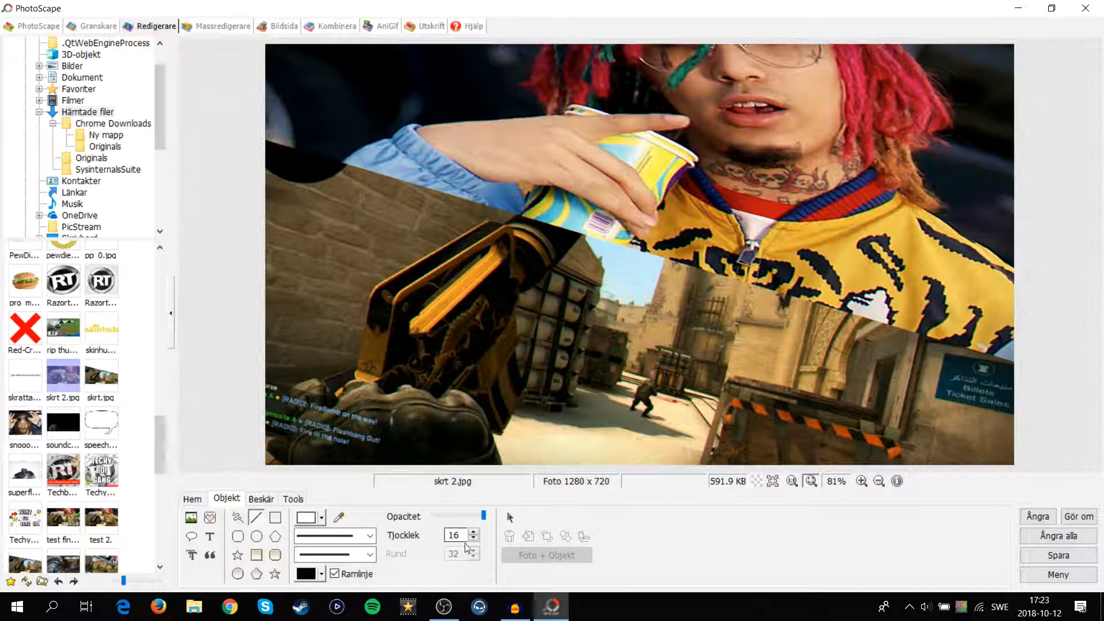
{"action": "type", "text": "1"}
{"action": "left_click_drag", "start_coordinate": [242, 135], "coordinate": [1042, 371]}
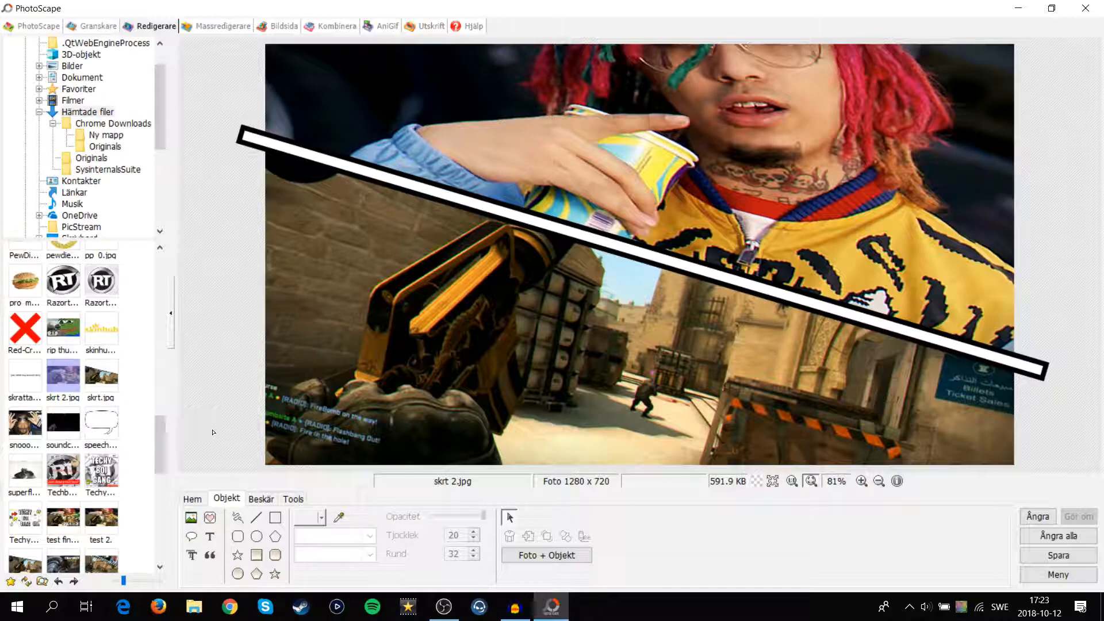
Add the white text RAZORTECH in Bebas Neue at size 212 with a black outline and shadow.
{"action": "left_click", "coordinate": [216, 537]}
{"action": "left_click", "coordinate": [96, 216]}
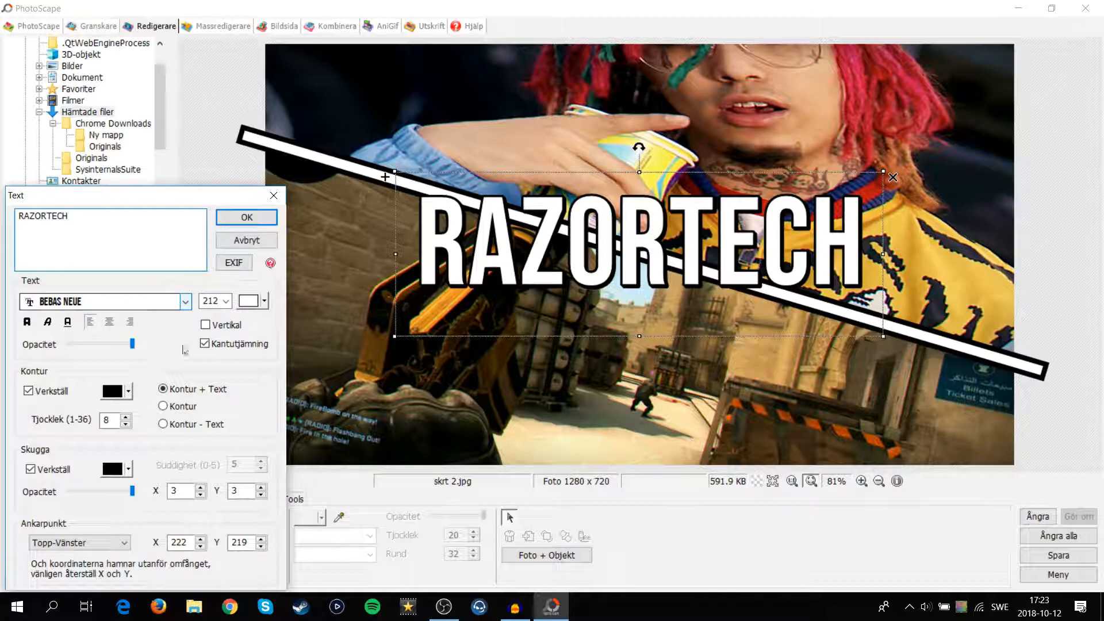
{"action": "left_click", "coordinate": [187, 301]}
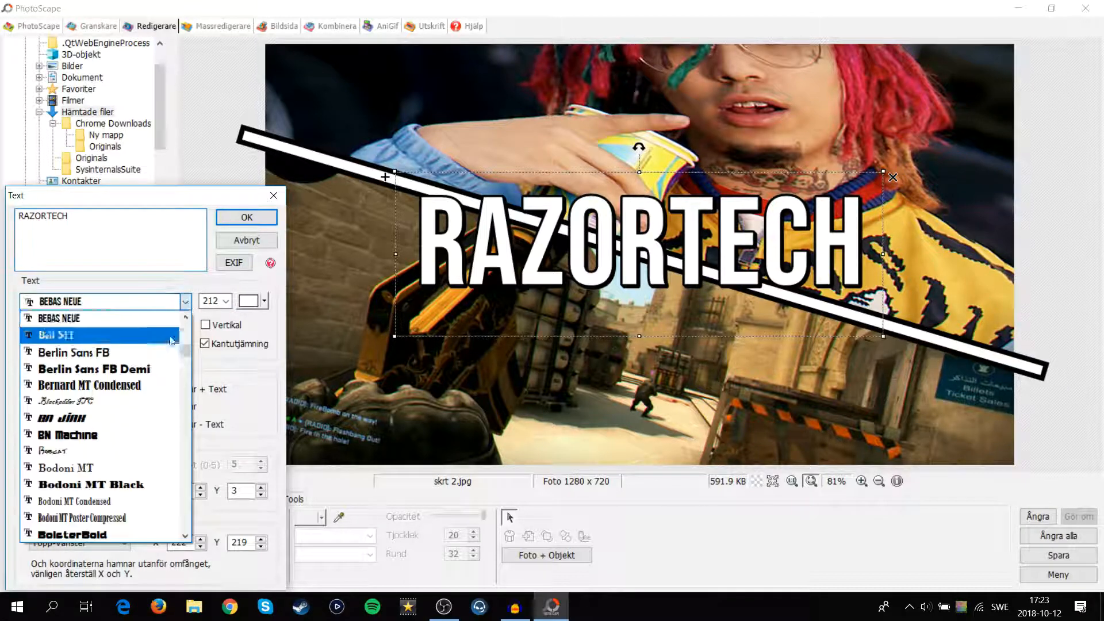
{"action": "scroll", "coordinate": [166, 311], "scroll_direction": "up", "scroll_amount": 5}
{"action": "left_click", "coordinate": [169, 304]}
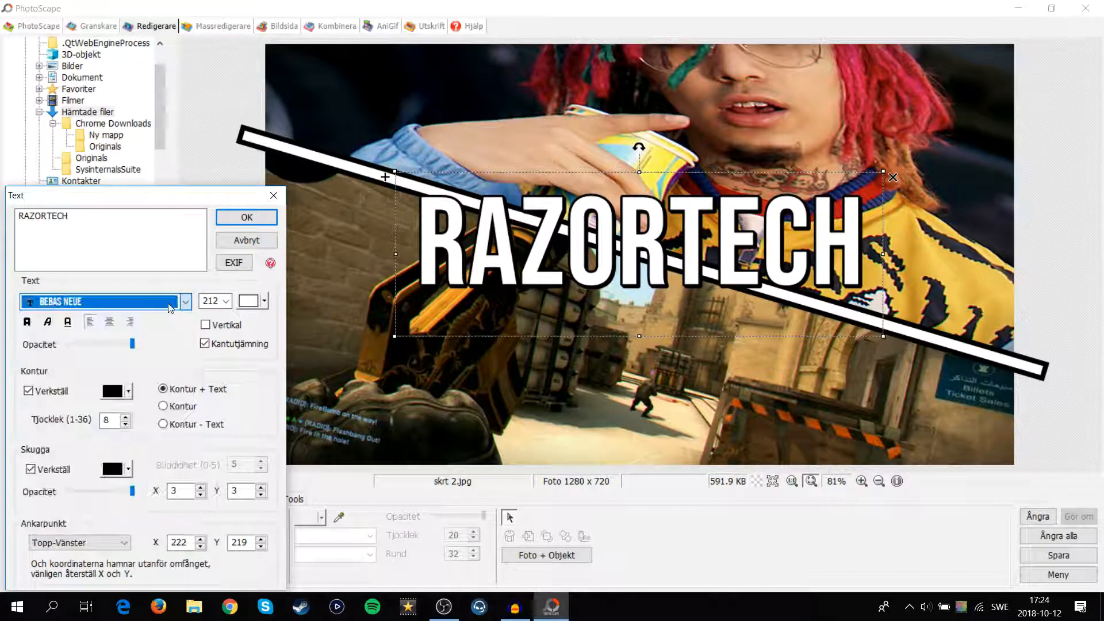
Try the Burbank Big Cd Bk font on the text and return it to Bebas Neue.
{"action": "left_click", "coordinate": [126, 308]}
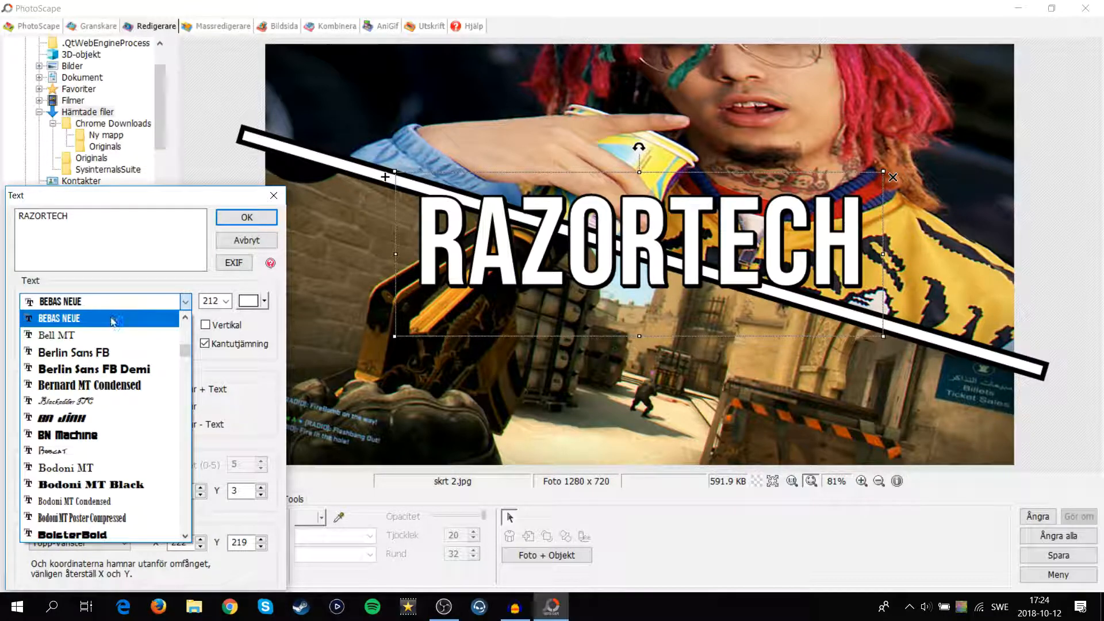
{"action": "scroll", "coordinate": [147, 421], "scroll_direction": "down", "scroll_amount": 5}
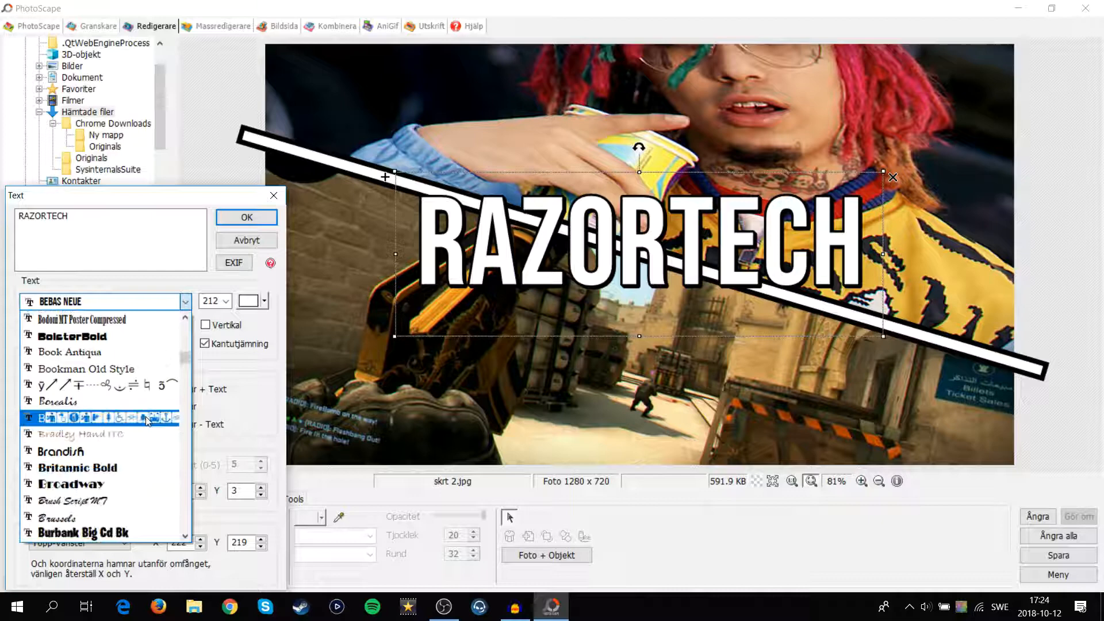
{"action": "left_click", "coordinate": [94, 535]}
{"action": "left_click", "coordinate": [154, 303]}
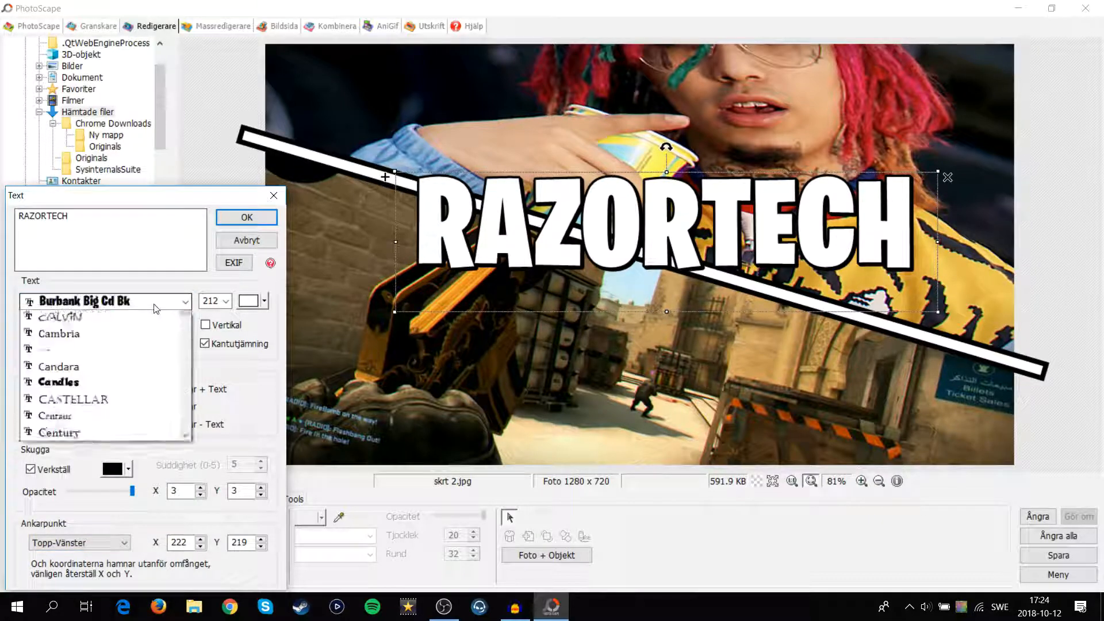
{"action": "scroll", "coordinate": [134, 360], "scroll_direction": "up", "scroll_amount": 4}
{"action": "scroll", "coordinate": [133, 359], "scroll_direction": "up", "scroll_amount": 8}
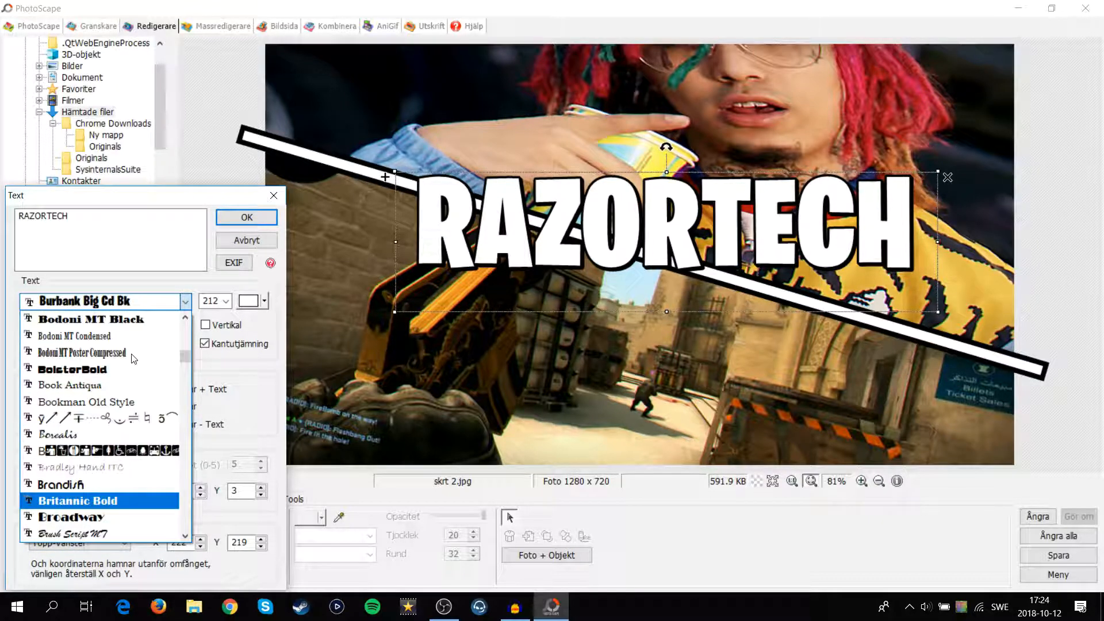
{"action": "left_click", "coordinate": [98, 326]}
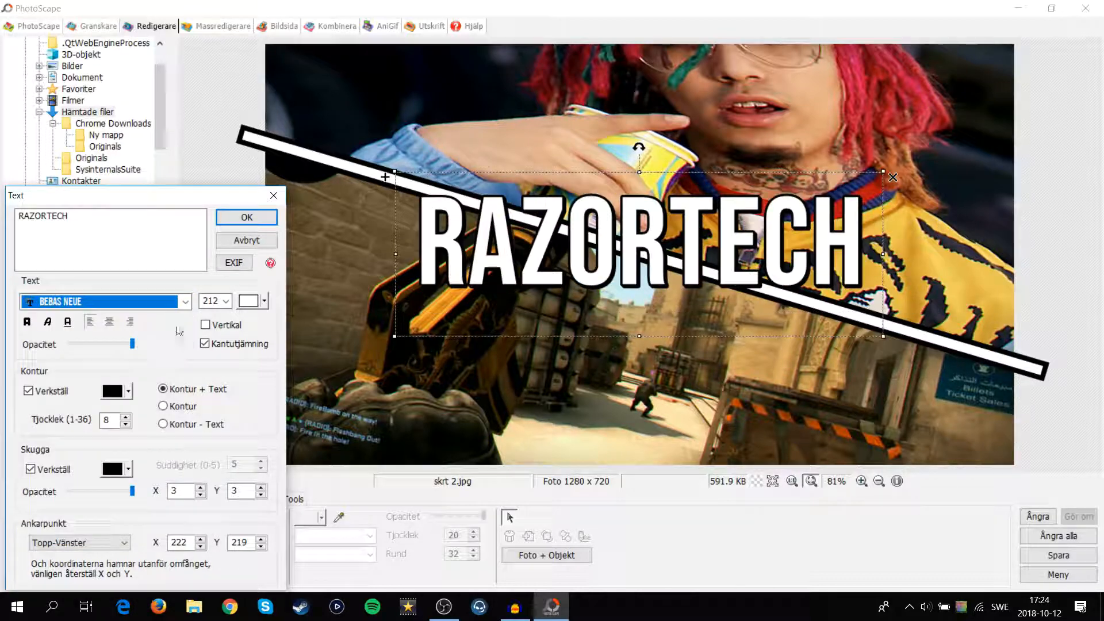
Turn the text's outline and shadow off and back on to compare the look.
{"action": "mouse_move", "coordinate": [134, 349]}
{"action": "left_mouse_down"}
{"action": "mouse_move", "coordinate": [45, 352]}
{"action": "mouse_move", "coordinate": [134, 345]}
{"action": "left_mouse_up"}
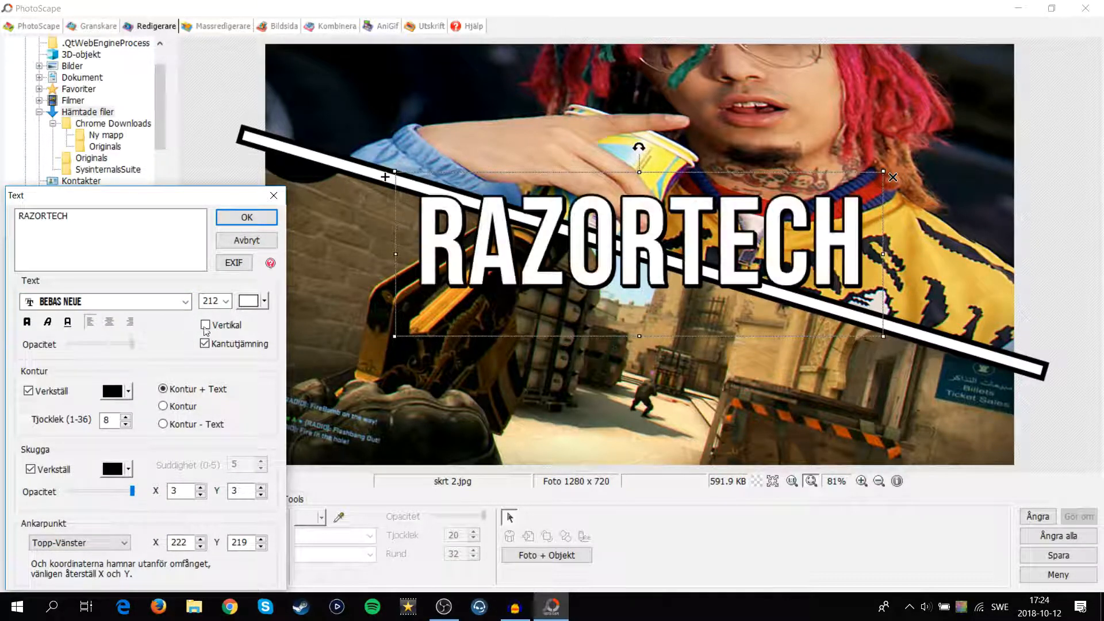
{"action": "left_click", "coordinate": [28, 392]}
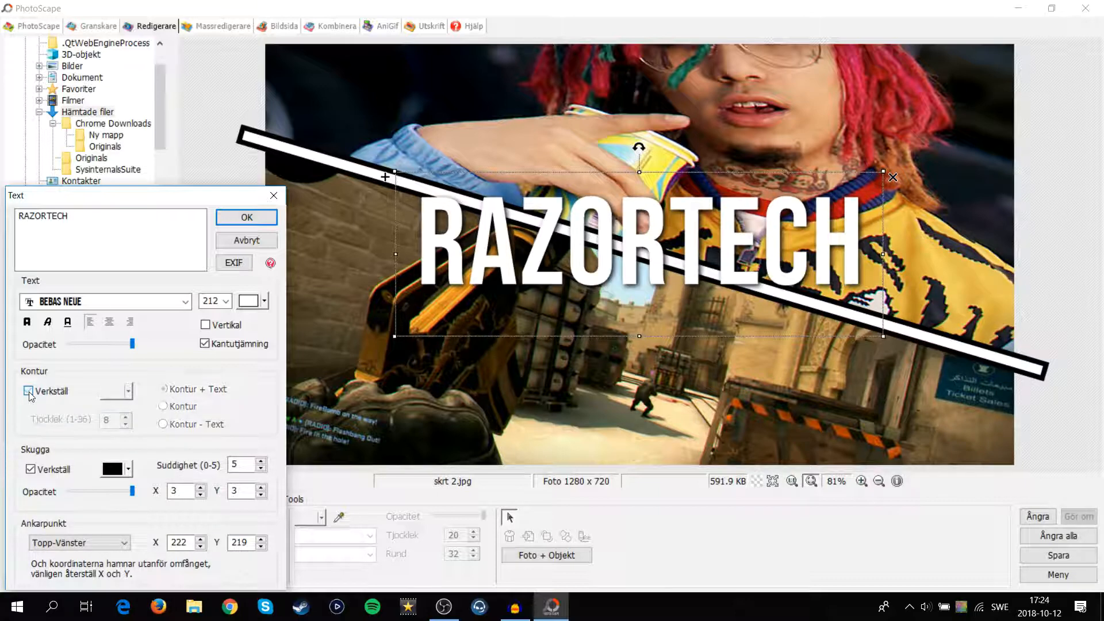
{"action": "left_click", "coordinate": [29, 470]}
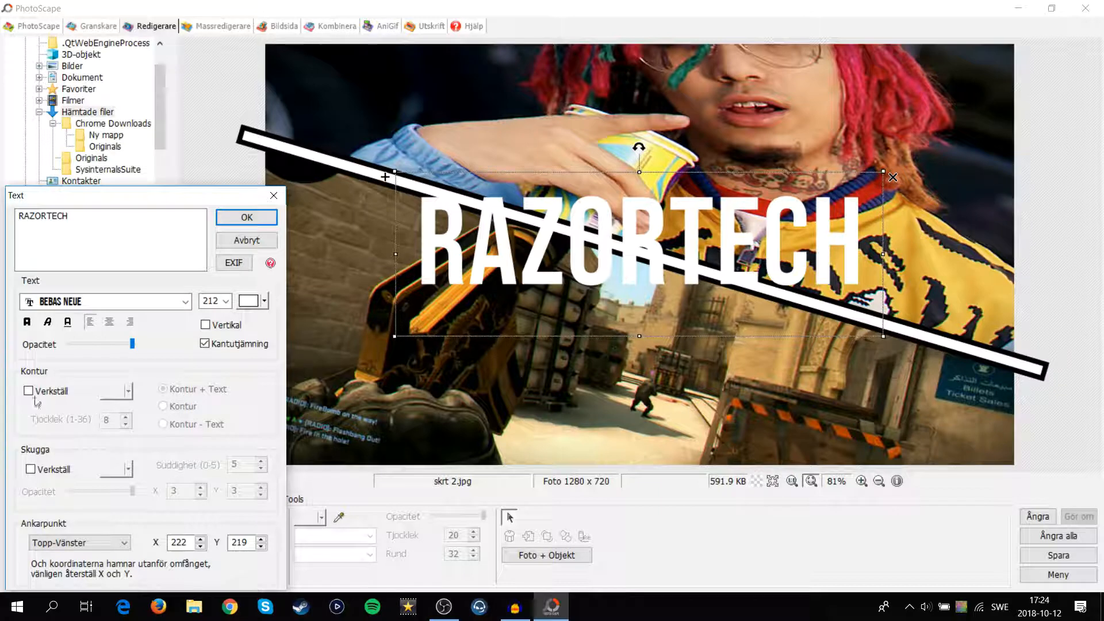
{"action": "left_click", "coordinate": [28, 391]}
{"action": "left_click", "coordinate": [31, 469]}
Set the text's outline thickness to 8 and its shadow's X offset to 7, and apply the text settings.
{"action": "left_click", "coordinate": [111, 421]}
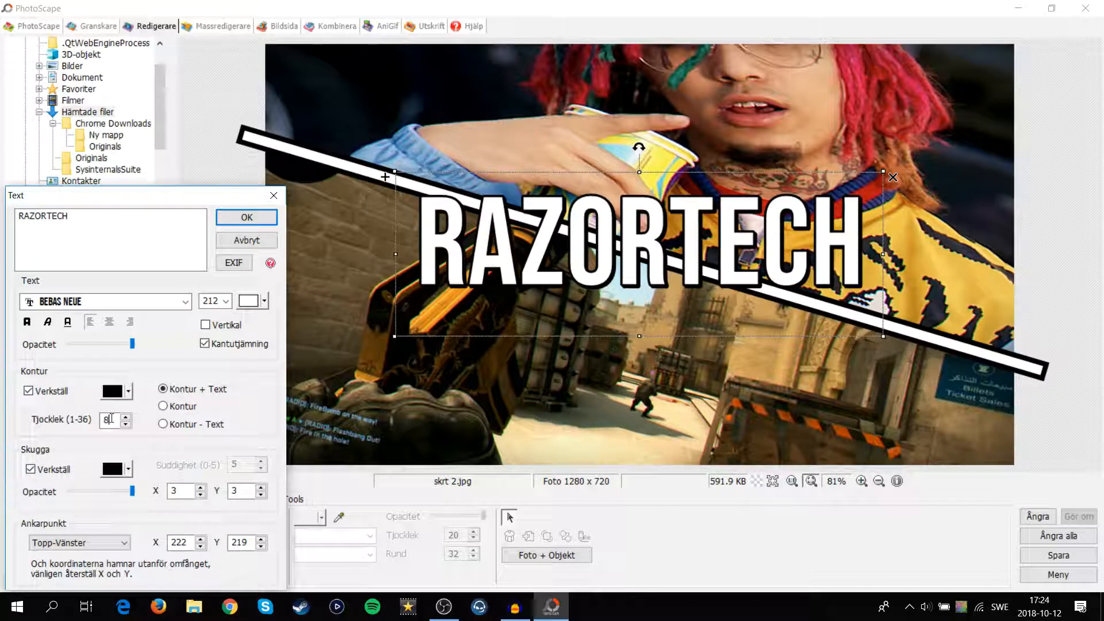
{"action": "key", "text": "BackSpace"}
{"action": "type", "text": "8"}
{"action": "key", "text": "BackSpace"}
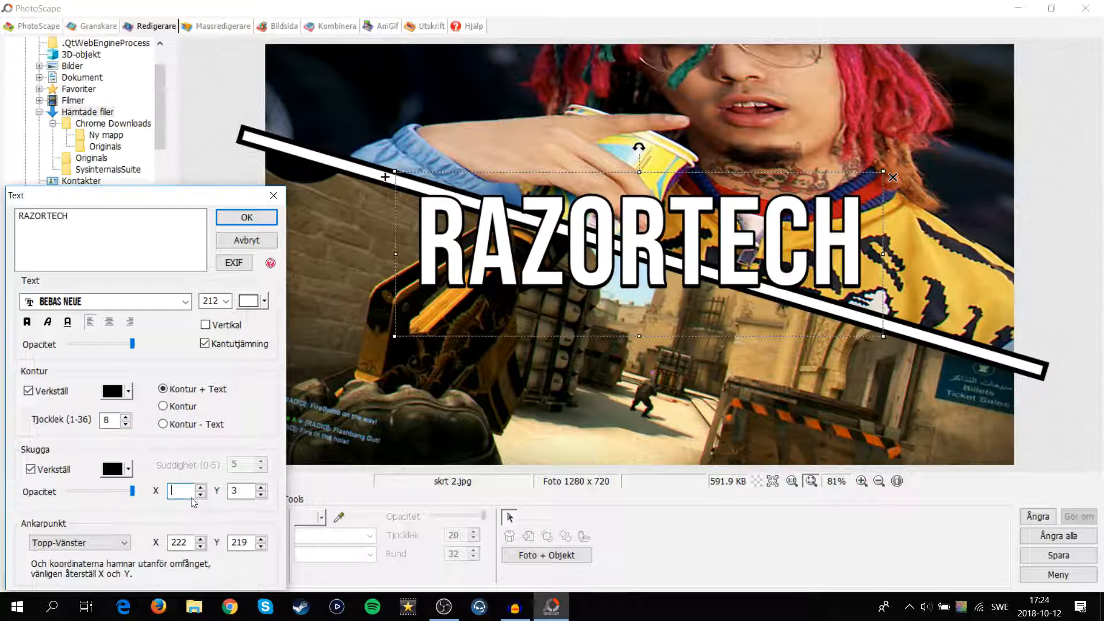
{"action": "type", "text": "10"}
{"action": "key", "text": "BackSpace"}
{"action": "key", "text": "BackSpace"}
{"action": "type", "text": "7"}
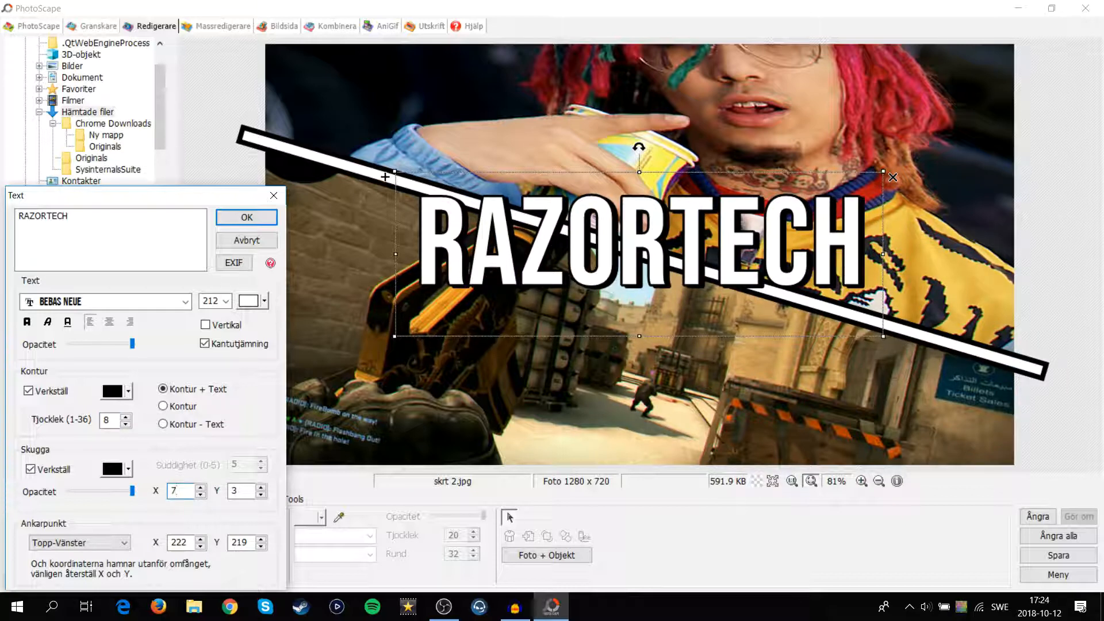
{"action": "left_click", "coordinate": [247, 217]}
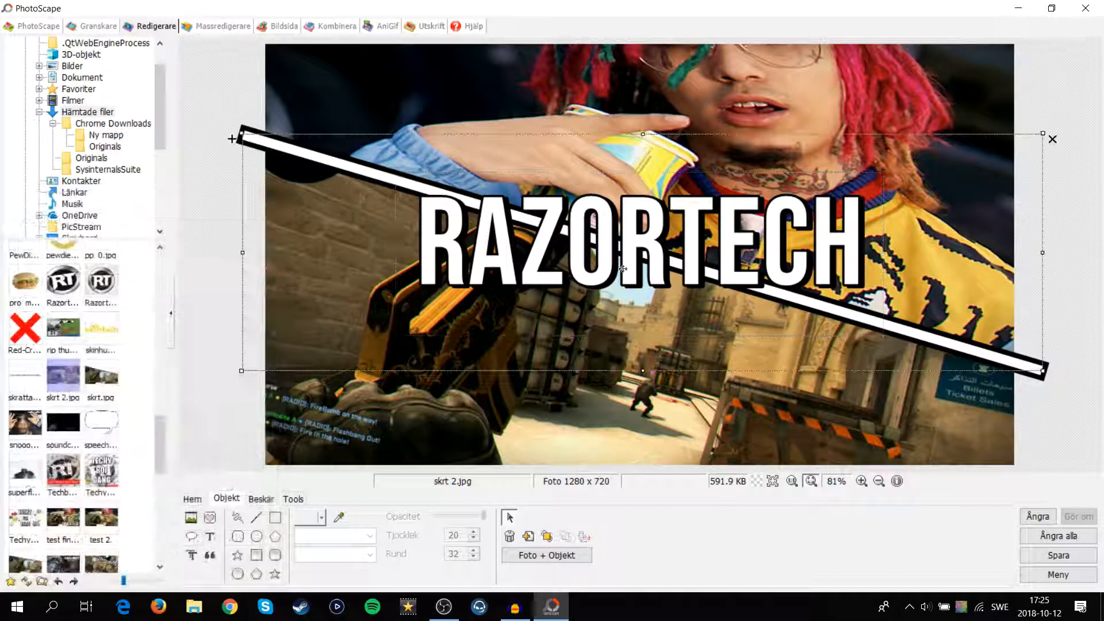
Reopen the RAZORTECH text's properties and set its anchor point to Center.
{"action": "left_click", "coordinate": [632, 253]}
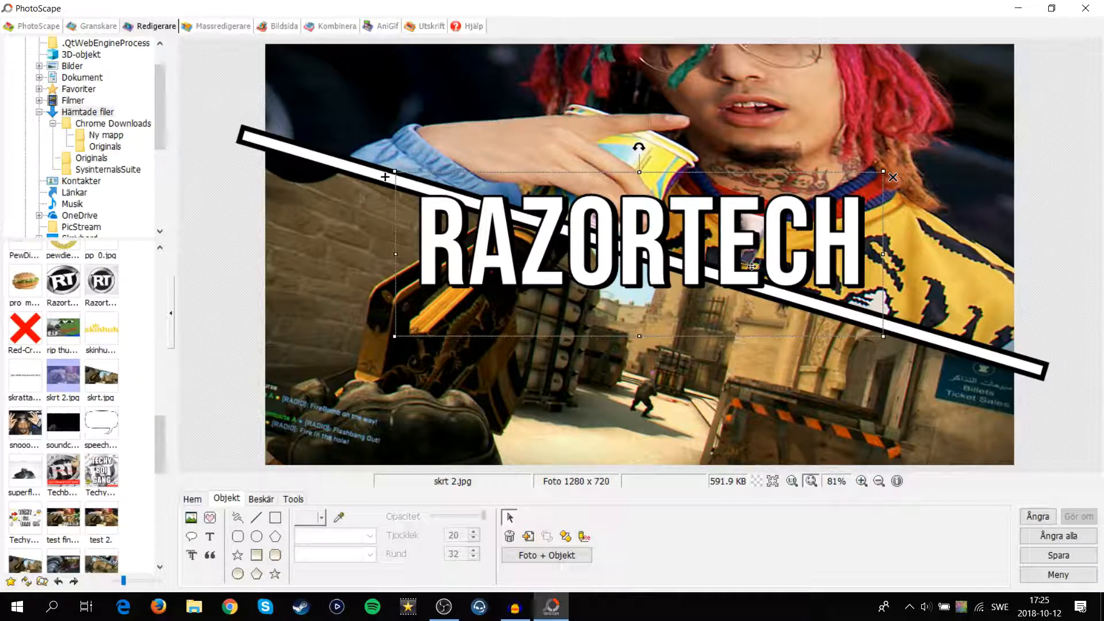
{"action": "right_click", "coordinate": [725, 238]}
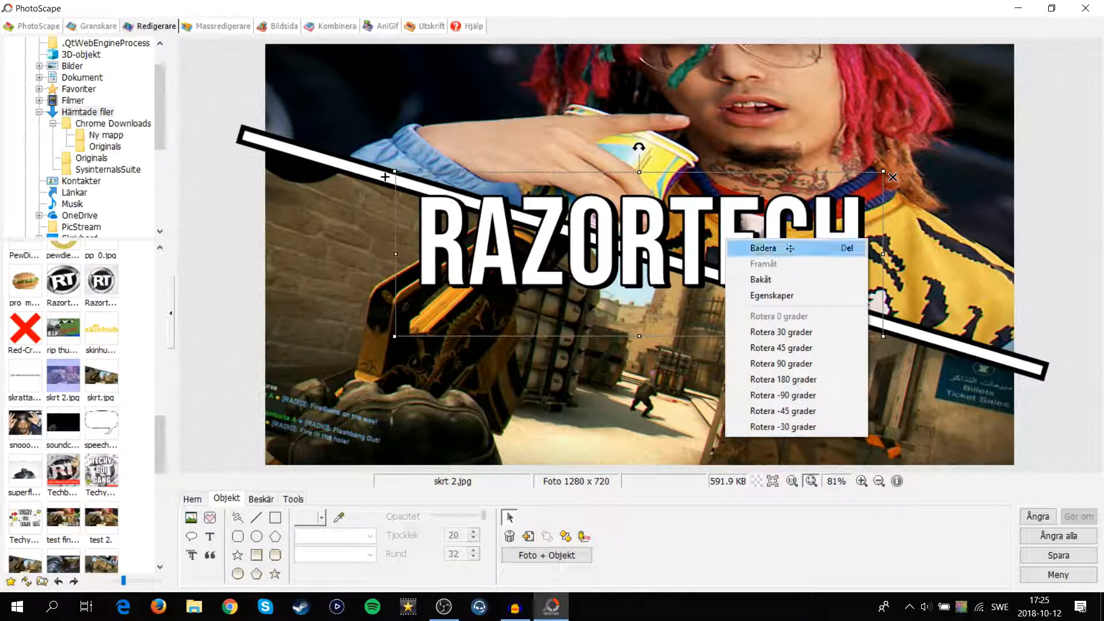
{"action": "left_click", "coordinate": [785, 295]}
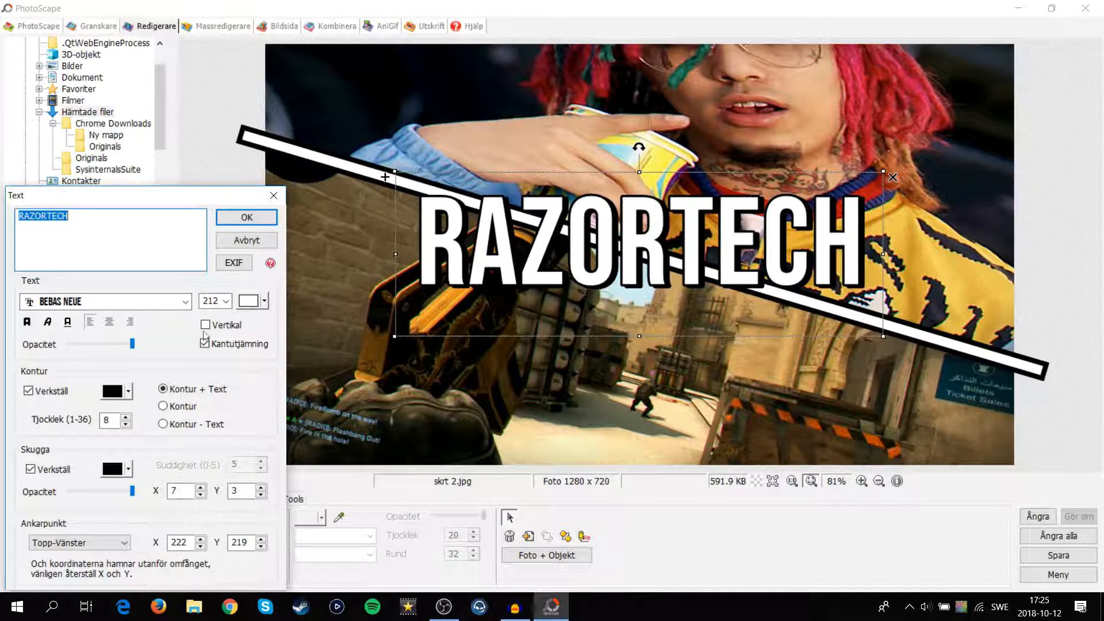
{"action": "left_click", "coordinate": [102, 543]}
{"action": "left_click", "coordinate": [104, 487]}
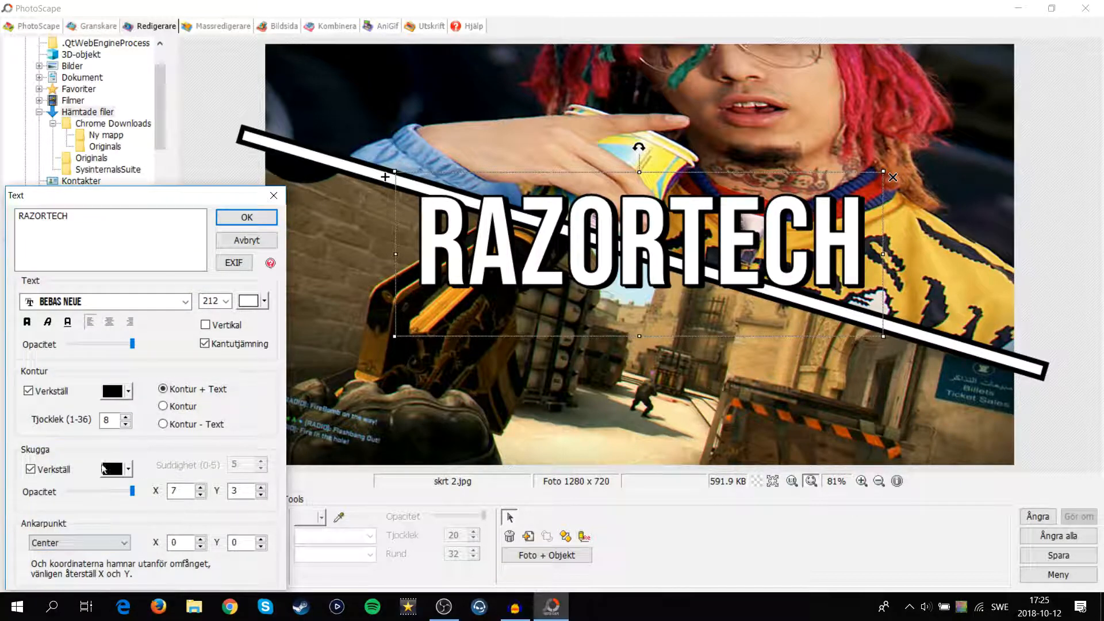
{"action": "left_click", "coordinate": [247, 217]}
Move the text to the lower left of the photo and bring it back with the Center anchor point.
{"action": "left_click_drag", "start_coordinate": [598, 230], "coordinate": [488, 378]}
{"action": "right_click", "coordinate": [489, 377]}
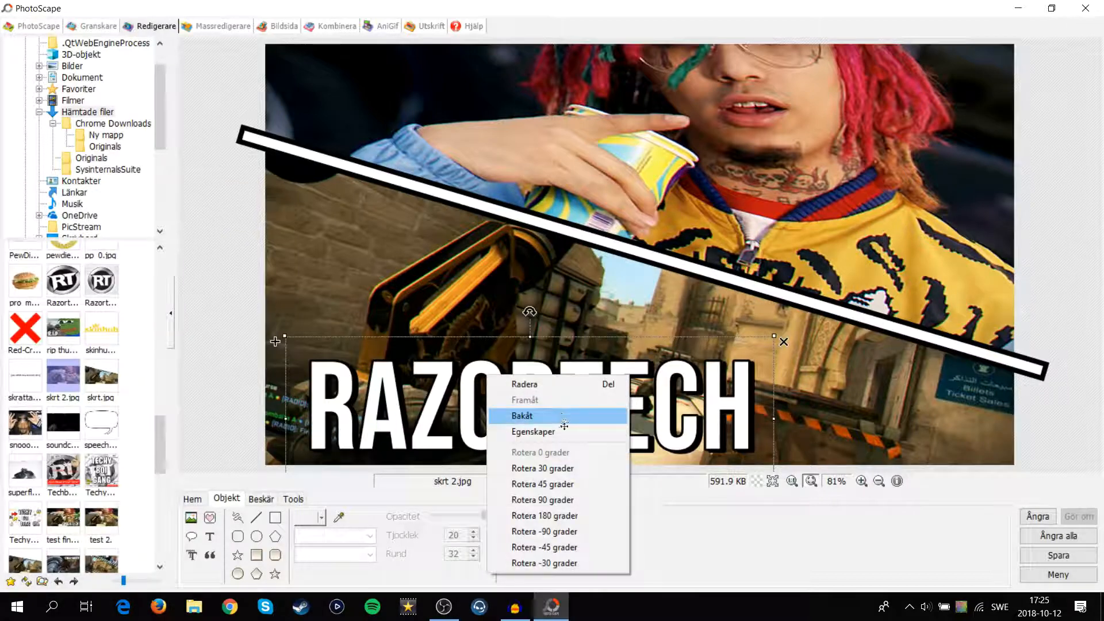
{"action": "left_click", "coordinate": [552, 432]}
{"action": "left_click", "coordinate": [104, 542]}
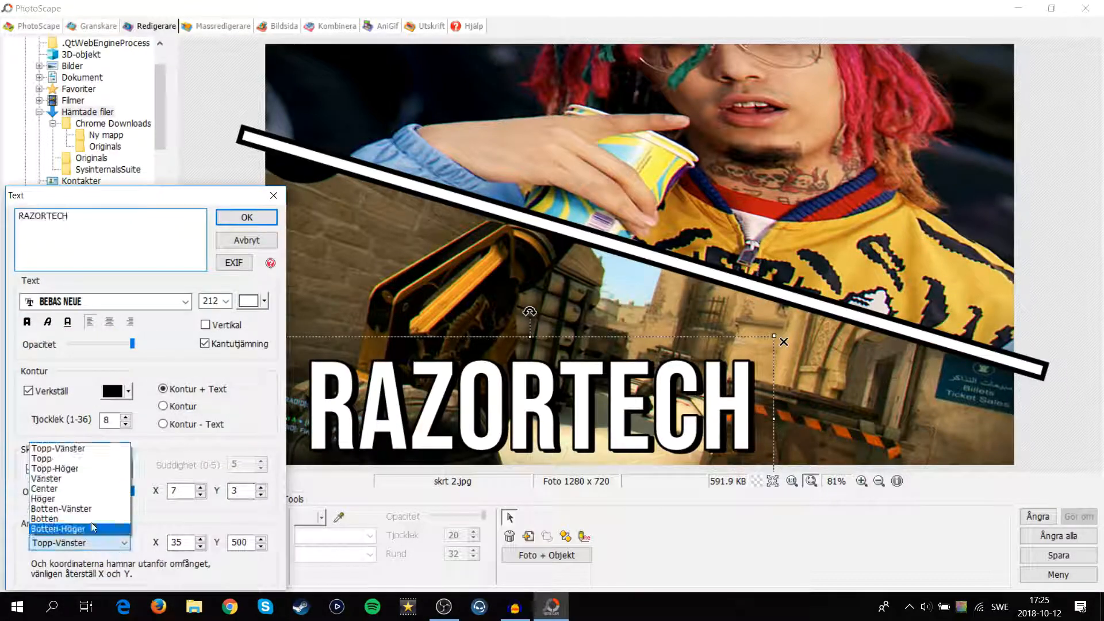
{"action": "left_click", "coordinate": [80, 490]}
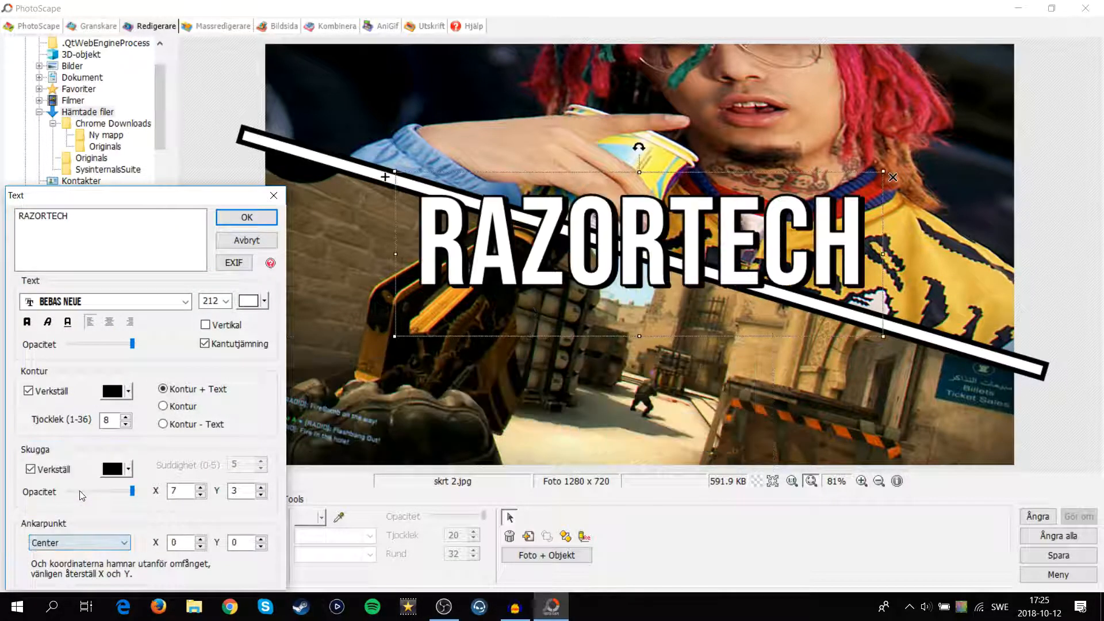
Try the Botten and Topp anchor points for the text, return it to Center and apply the settings.
{"action": "left_click", "coordinate": [84, 540]}
{"action": "left_click", "coordinate": [85, 527]}
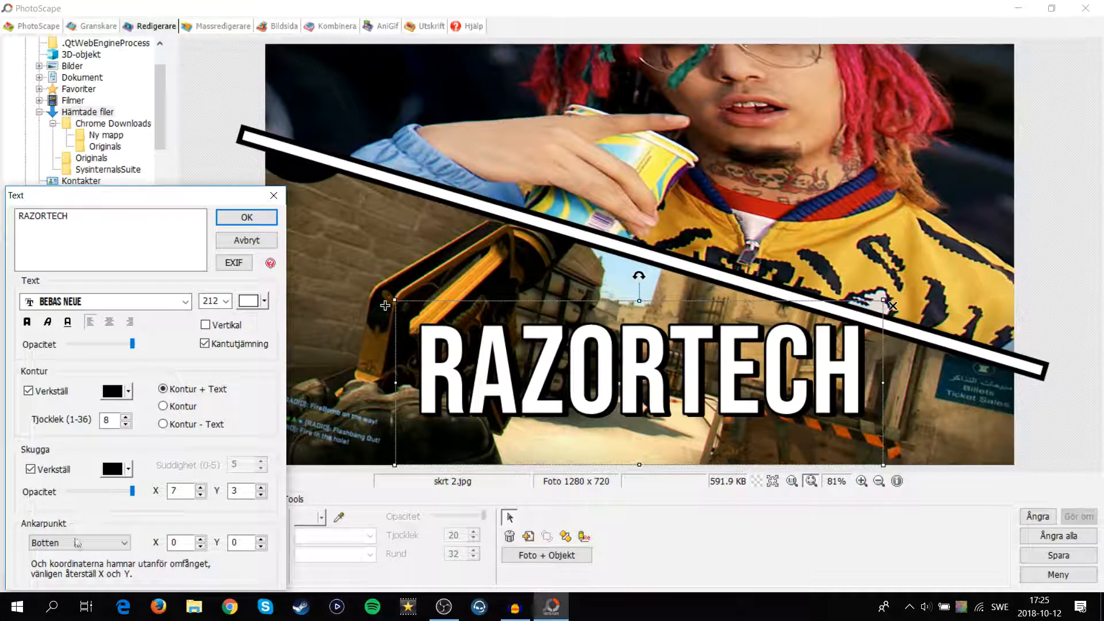
{"action": "left_click", "coordinate": [80, 543]}
{"action": "left_click", "coordinate": [49, 454]}
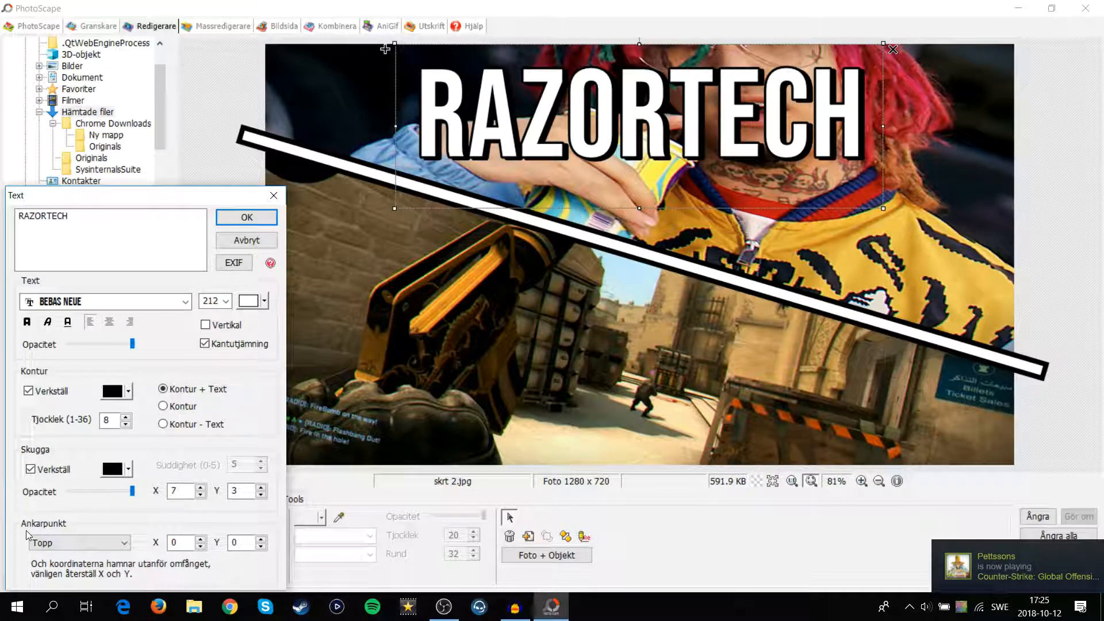
{"action": "left_click", "coordinate": [52, 543]}
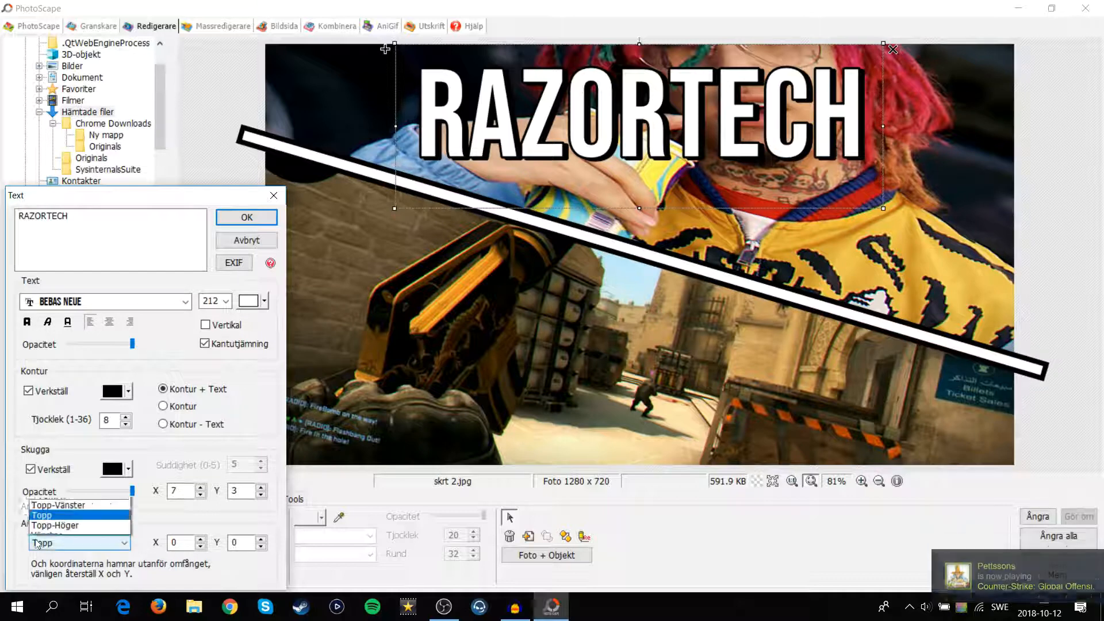
{"action": "left_click", "coordinate": [82, 489]}
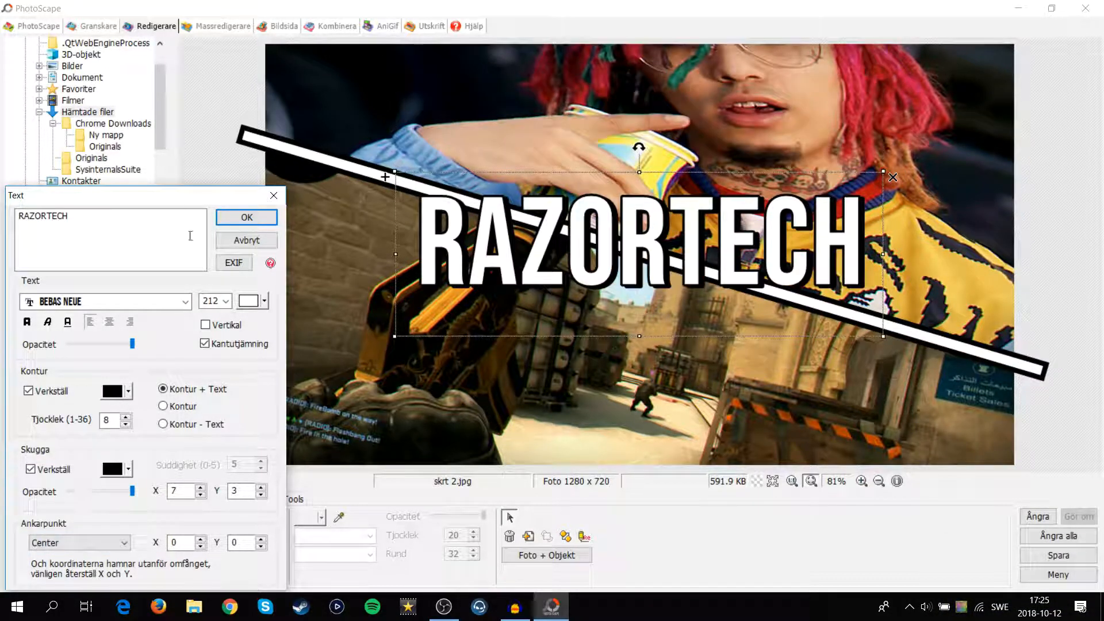
{"action": "left_click", "coordinate": [247, 217]}
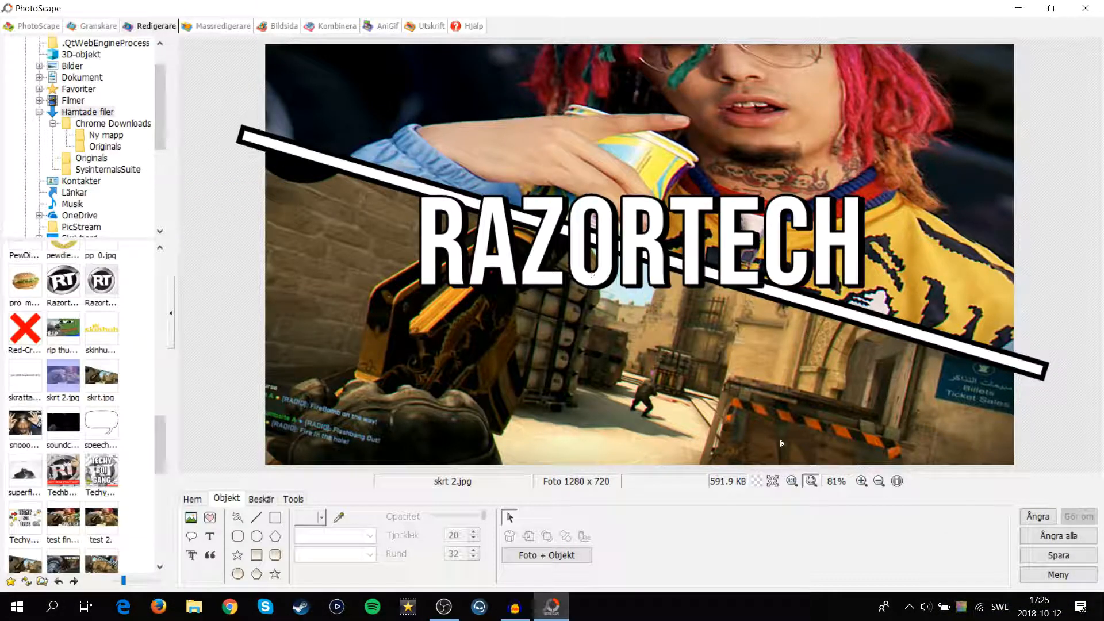
Preview the image in full screen, and scale down the RAZORTECH text and place it in the photo's lower right area.
{"action": "left_click", "coordinate": [772, 481]}
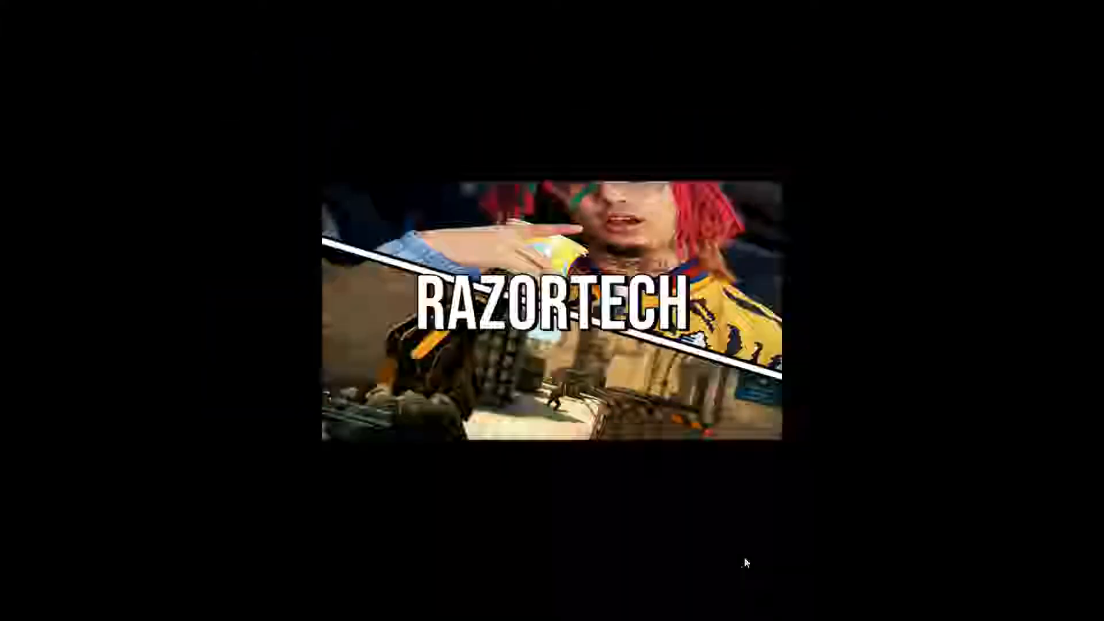
{"action": "left_click", "coordinate": [745, 562]}
{"action": "left_click", "coordinate": [785, 218]}
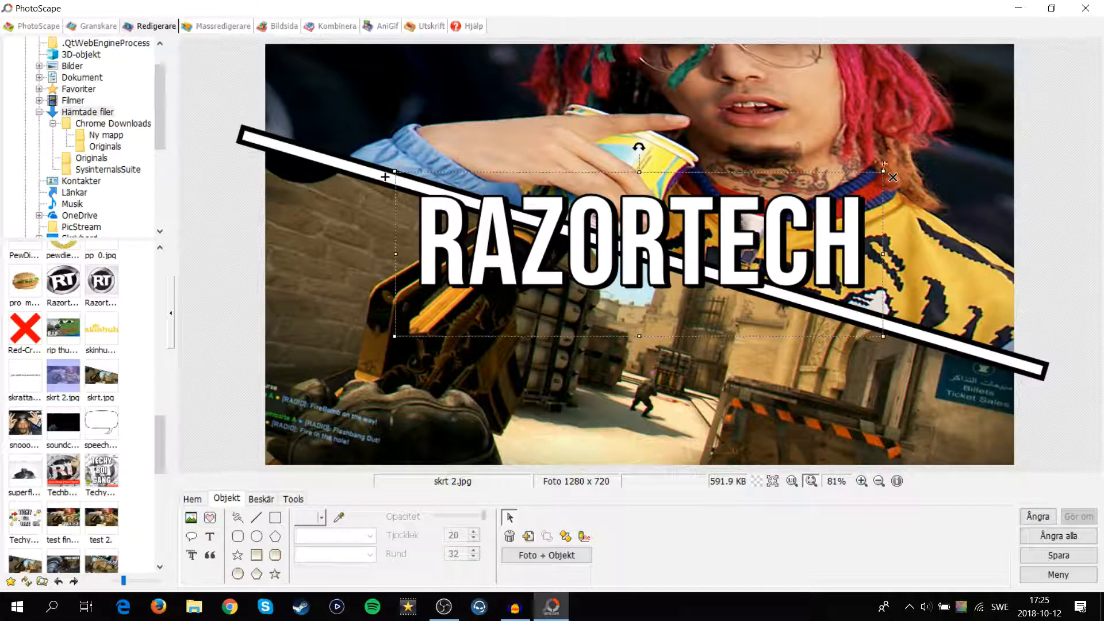
{"action": "left_click_drag", "start_coordinate": [886, 170], "coordinate": [731, 223]}
{"action": "left_click_drag", "start_coordinate": [641, 274], "coordinate": [886, 407]}
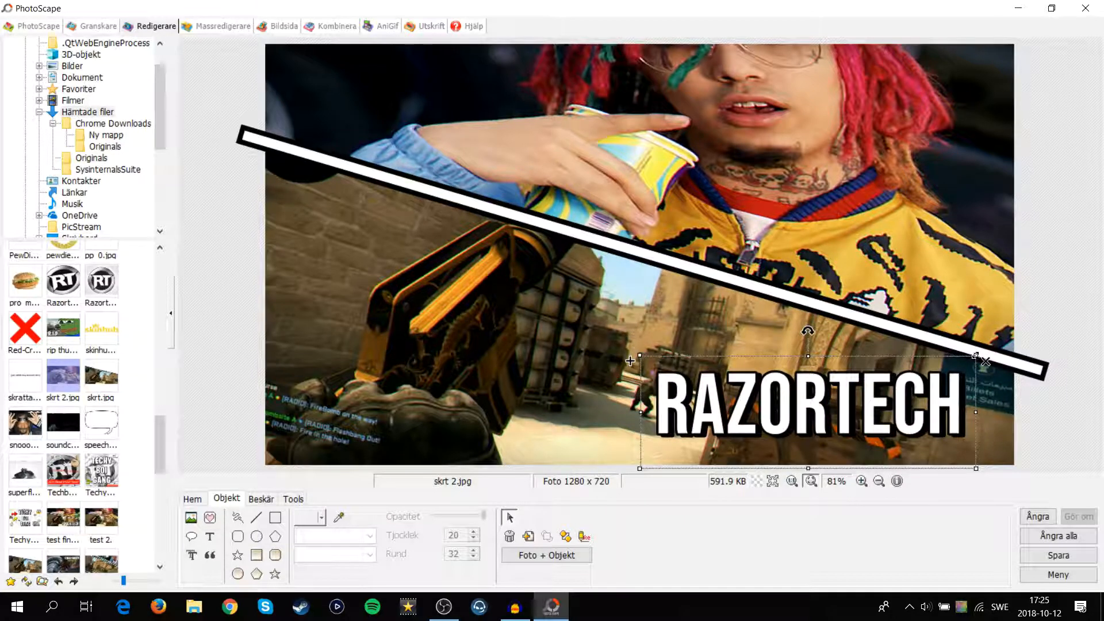
{"action": "left_click_drag", "start_coordinate": [976, 356], "coordinate": [949, 358]}
Blur the photo behind the RAZORTECH text using the Effect Brush with Suddighet - Låg at the largest brush size.
{"action": "left_click", "coordinate": [293, 499]}
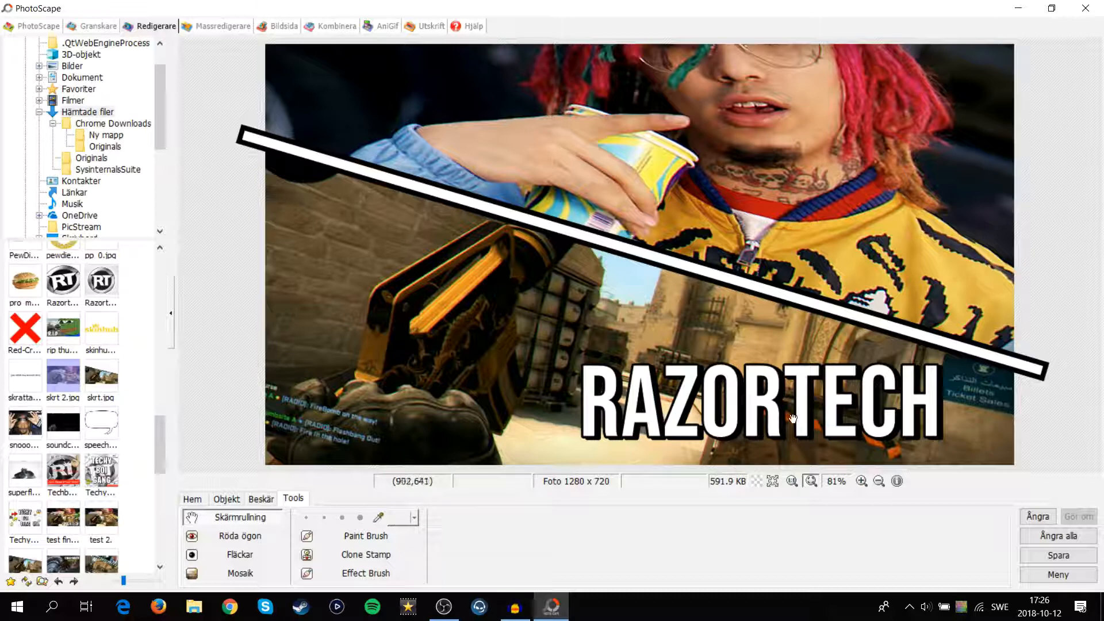
{"action": "left_click", "coordinate": [365, 573]}
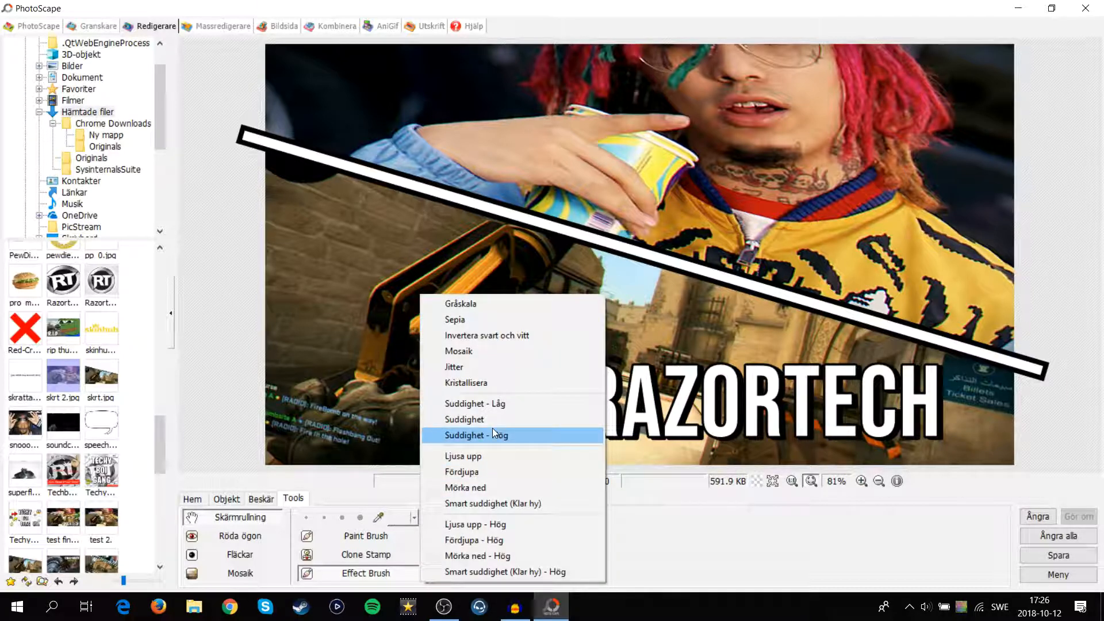
{"action": "left_click", "coordinate": [519, 401]}
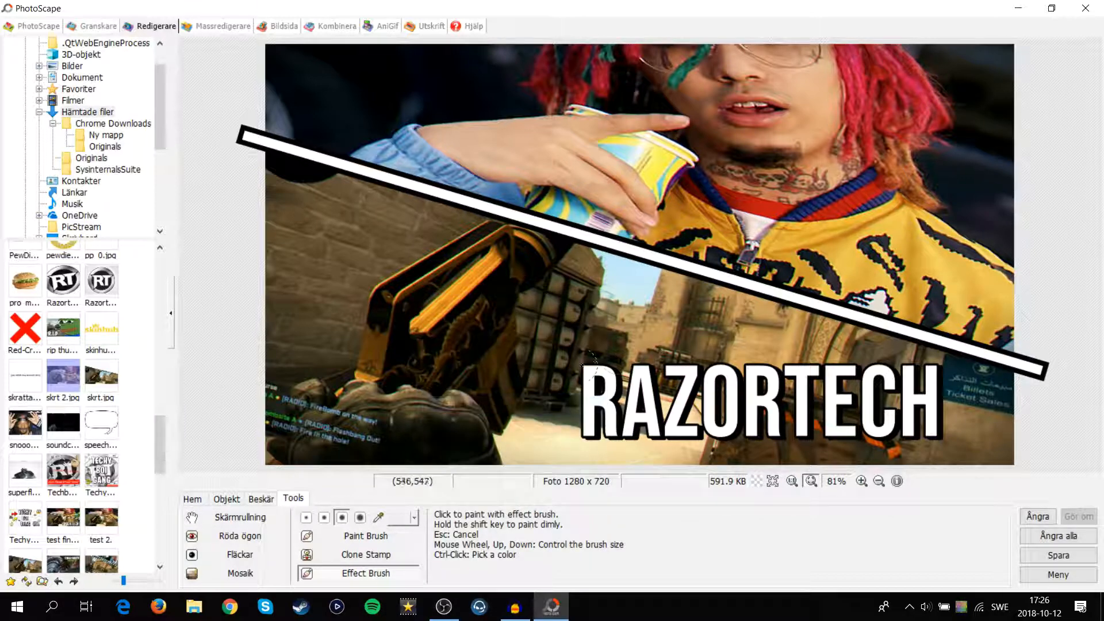
{"action": "scroll", "coordinate": [600, 362], "scroll_direction": "up", "scroll_amount": 1}
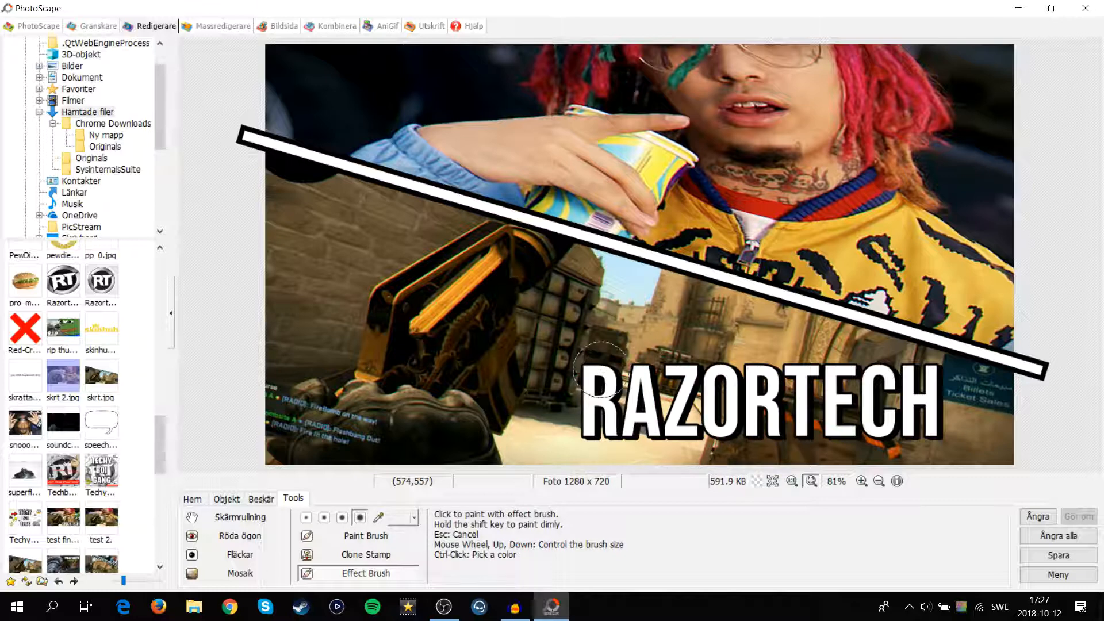
{"action": "mouse_move", "coordinate": [601, 370]}
{"action": "left_mouse_down"}
{"action": "mouse_move", "coordinate": [591, 401]}
{"action": "mouse_move", "coordinate": [613, 418]}
{"action": "mouse_move", "coordinate": [814, 426]}
{"action": "mouse_move", "coordinate": [932, 417]}
{"action": "mouse_move", "coordinate": [934, 397]}
{"action": "left_mouse_up"}
{"action": "key", "text": "Escape"}
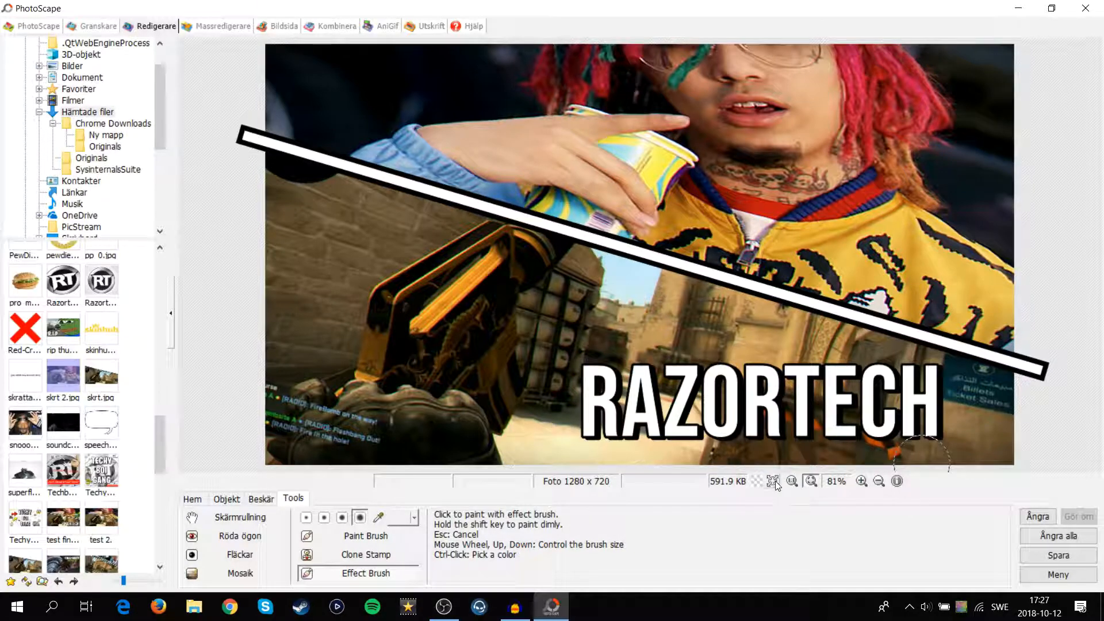
Preview the thumbnail in full screen and check the blurred area behind the RAZORTECH text at different zoom levels.
{"action": "left_click", "coordinate": [774, 482]}
{"action": "scroll", "coordinate": [711, 516], "scroll_direction": "down", "scroll_amount": 5}
{"action": "scroll", "coordinate": [711, 516], "scroll_direction": "up", "scroll_amount": 8}
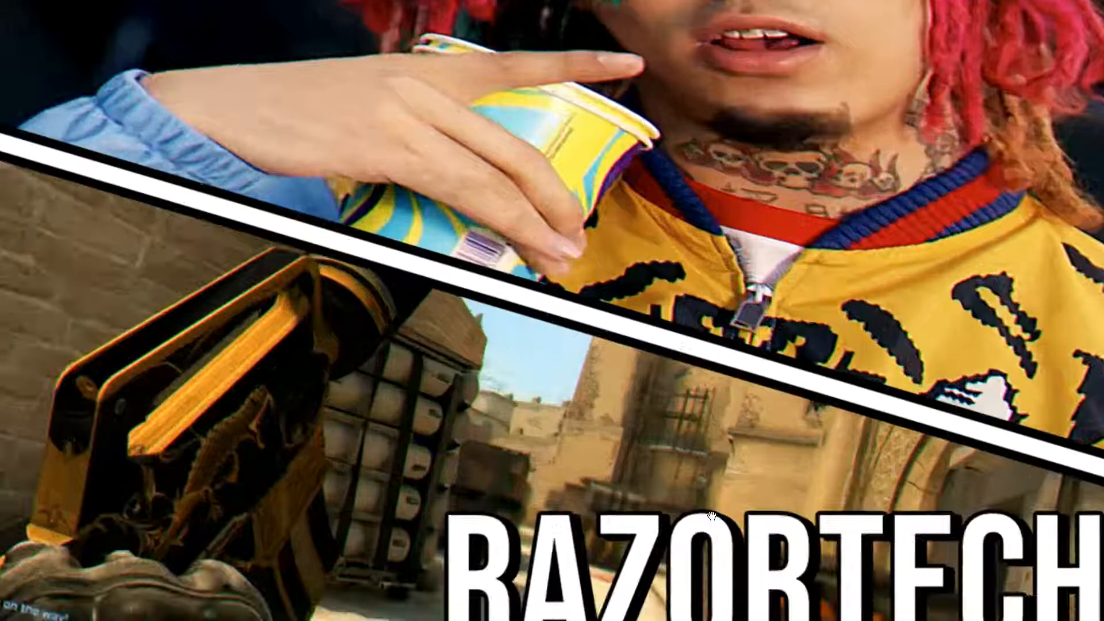
{"action": "scroll", "coordinate": [712, 516], "scroll_direction": "down", "scroll_amount": 6}
{"action": "left_click", "coordinate": [714, 523]}
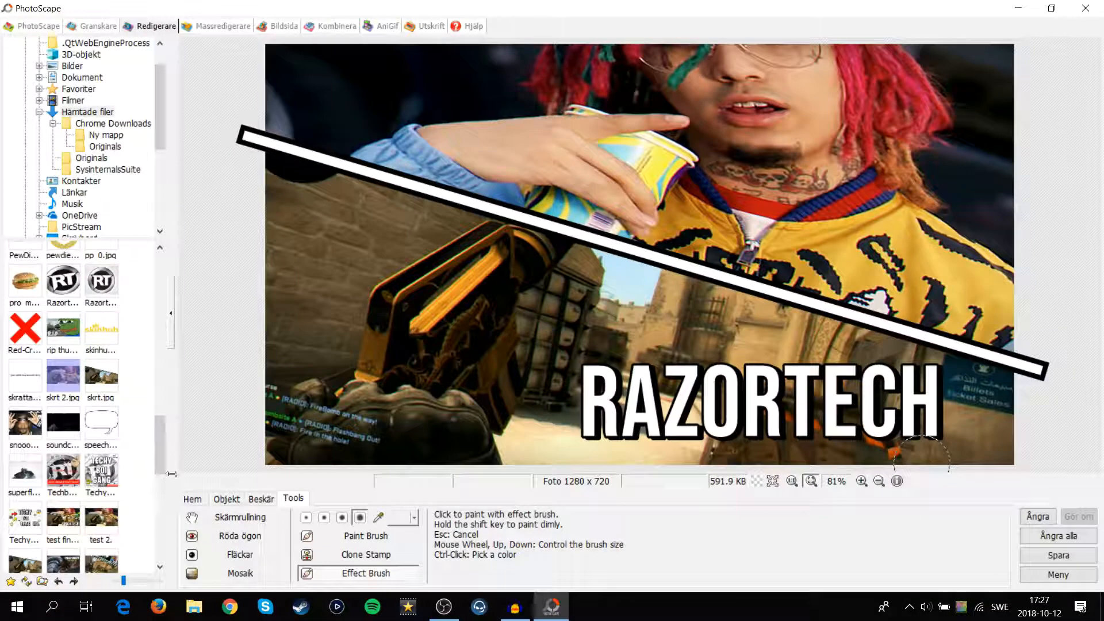
{"action": "left_click", "coordinate": [226, 498]}
{"action": "left_click", "coordinate": [774, 482]}
{"action": "scroll", "coordinate": [629, 498], "scroll_direction": "up", "scroll_amount": 3}
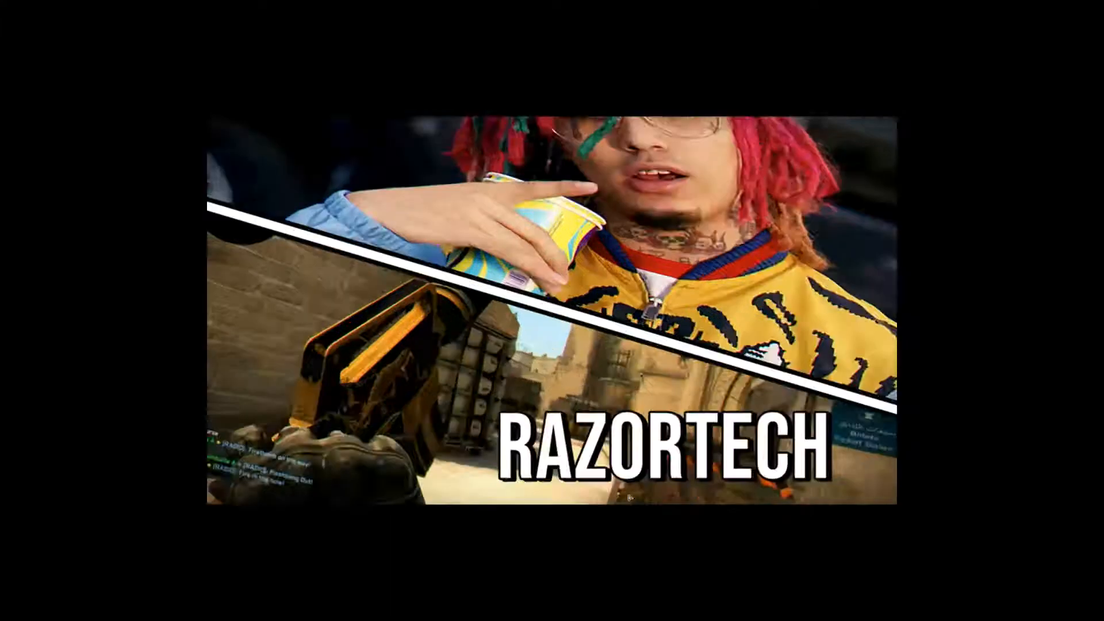
{"action": "left_click", "coordinate": [956, 565]}
Blur the green chat text in the photo's lower left area using the Effect Brush with Suddighet - Låg.
{"action": "left_click", "coordinate": [293, 498]}
{"action": "left_click", "coordinate": [366, 573]}
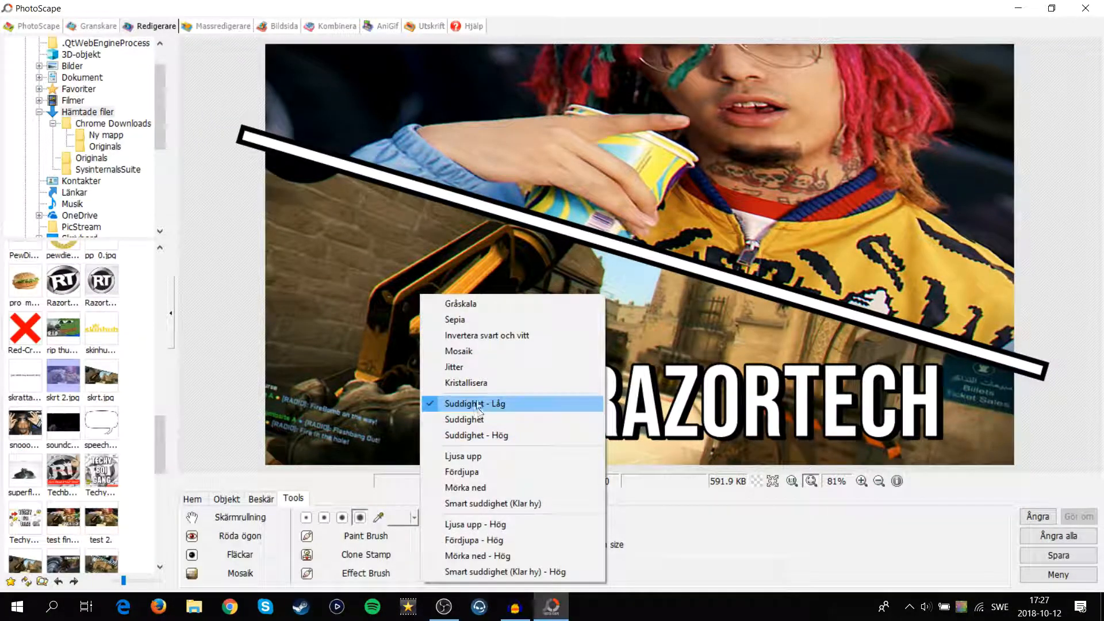
{"action": "left_click", "coordinate": [478, 405]}
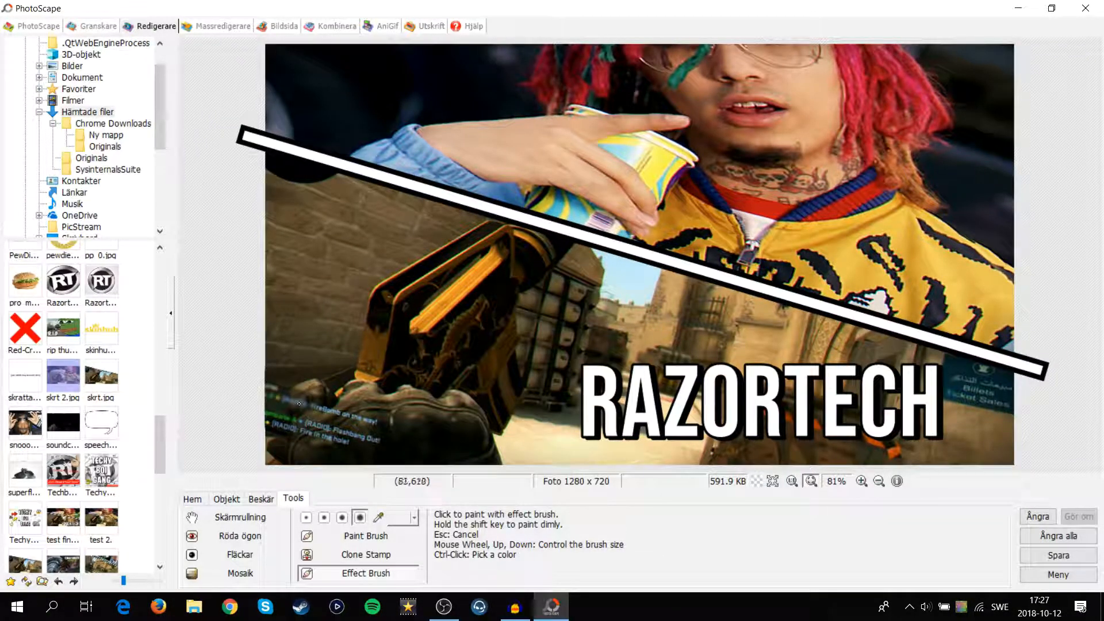
{"action": "left_click_drag", "start_coordinate": [299, 404], "coordinate": [371, 438]}
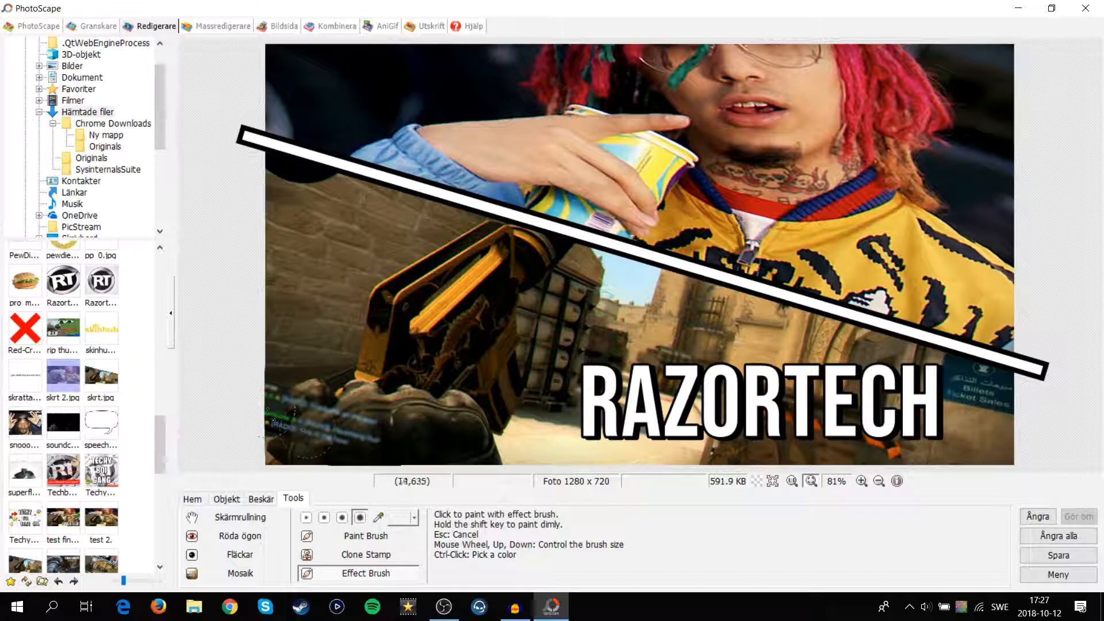
{"action": "left_click_drag", "start_coordinate": [370, 432], "coordinate": [377, 432]}
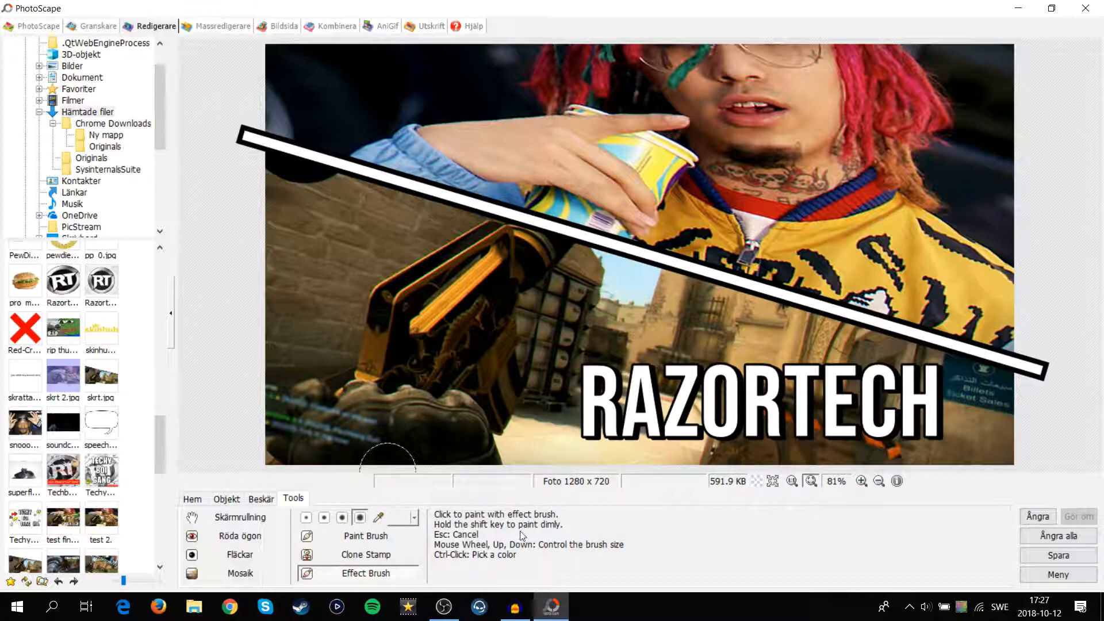
Try the Effect Brush with Mosaik over the man's face and undo the strokes.
{"action": "left_click", "coordinate": [357, 577]}
{"action": "left_click", "coordinate": [480, 355]}
{"action": "mouse_move", "coordinate": [661, 64]}
{"action": "left_mouse_down"}
{"action": "mouse_move", "coordinate": [814, 110]}
{"action": "mouse_move", "coordinate": [828, 161]}
{"action": "left_mouse_up"}
{"action": "key", "text": "ctrl+z"}
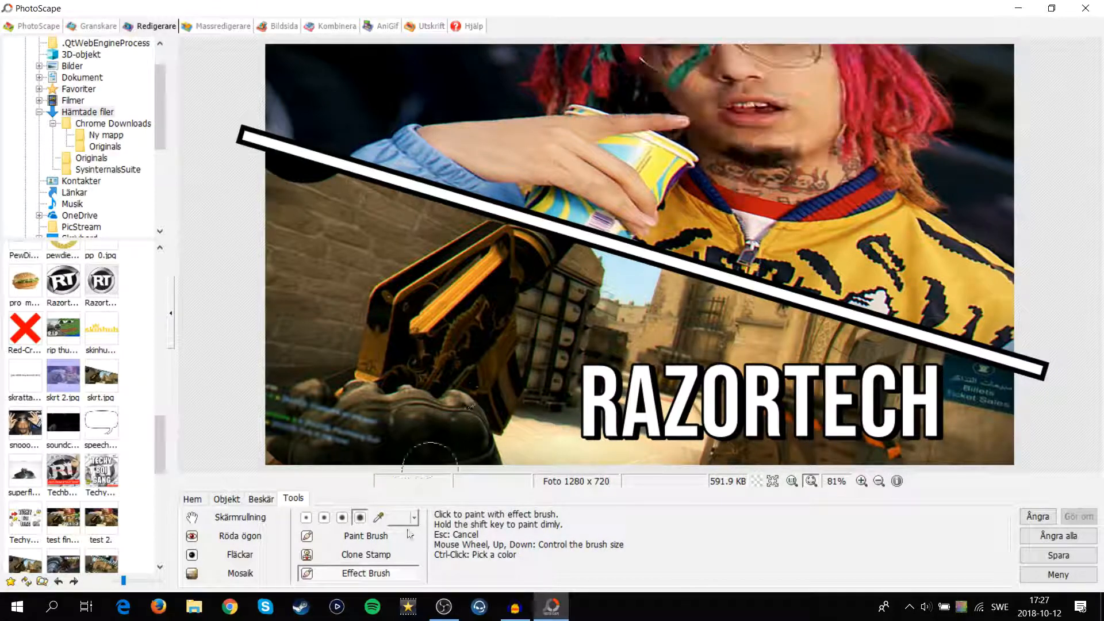
{"action": "left_click", "coordinate": [357, 573]}
{"action": "left_click", "coordinate": [515, 352]}
{"action": "mouse_move", "coordinate": [834, 52]}
{"action": "left_mouse_down"}
{"action": "mouse_move", "coordinate": [868, 92]}
{"action": "mouse_move", "coordinate": [569, 57]}
{"action": "mouse_move", "coordinate": [776, 121]}
{"action": "left_mouse_up"}
{"action": "mouse_move", "coordinate": [867, 99]}
{"action": "left_mouse_down"}
{"action": "mouse_move", "coordinate": [851, 164]}
{"action": "mouse_move", "coordinate": [747, 173]}
{"action": "left_mouse_up"}
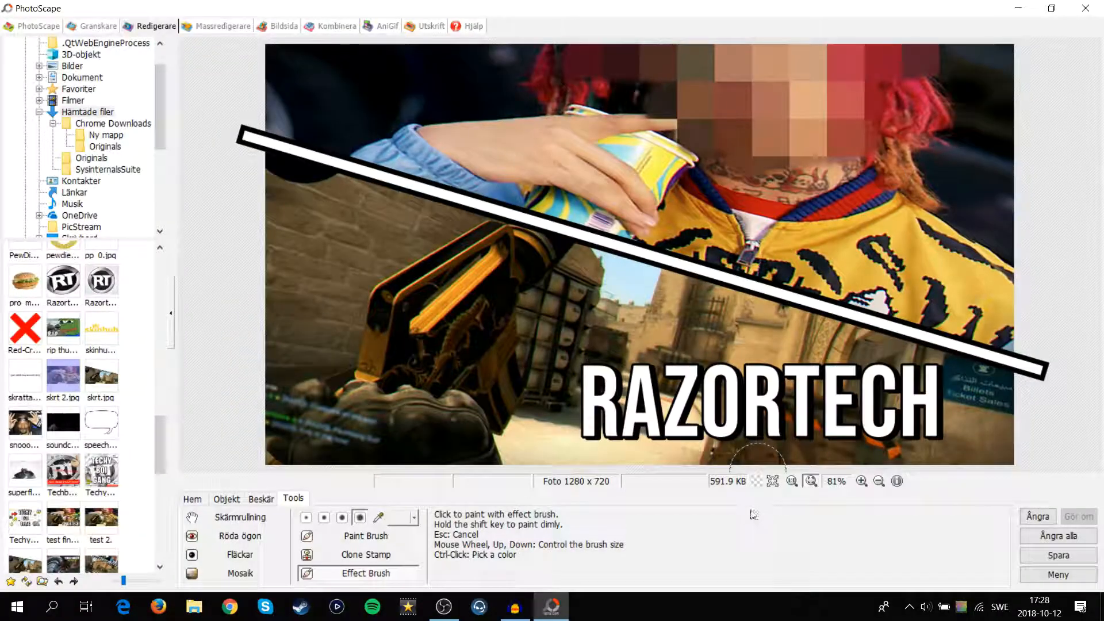
{"action": "key", "text": "ctrl+z"}
Try the Effect Brush with Gråskala across the middle of the photo and undo it.
{"action": "right_click", "coordinate": [420, 291]}
{"action": "left_click", "coordinate": [495, 302]}
{"action": "mouse_move", "coordinate": [328, 159]}
{"action": "left_mouse_down"}
{"action": "mouse_move", "coordinate": [517, 216]}
{"action": "mouse_move", "coordinate": [711, 201]}
{"action": "mouse_move", "coordinate": [667, 397]}
{"action": "mouse_move", "coordinate": [834, 403]}
{"action": "mouse_move", "coordinate": [977, 362]}
{"action": "left_mouse_up"}
{"action": "key", "text": "Escape"}
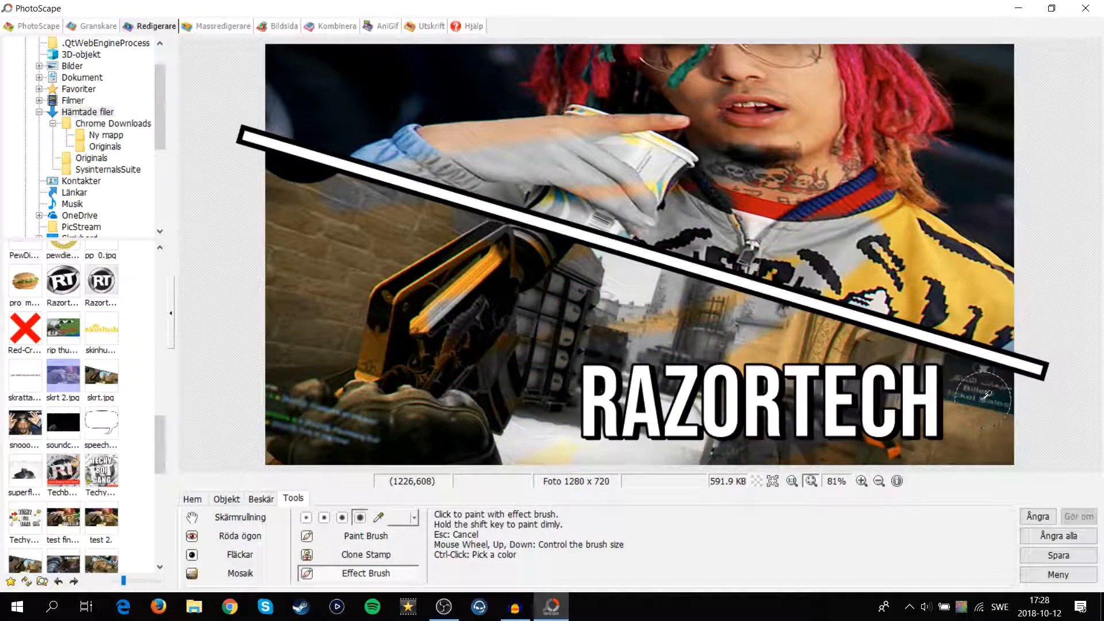
Preview the thumbnail with the blurred chat text in full screen and return to the editor.
{"action": "left_click", "coordinate": [227, 498]}
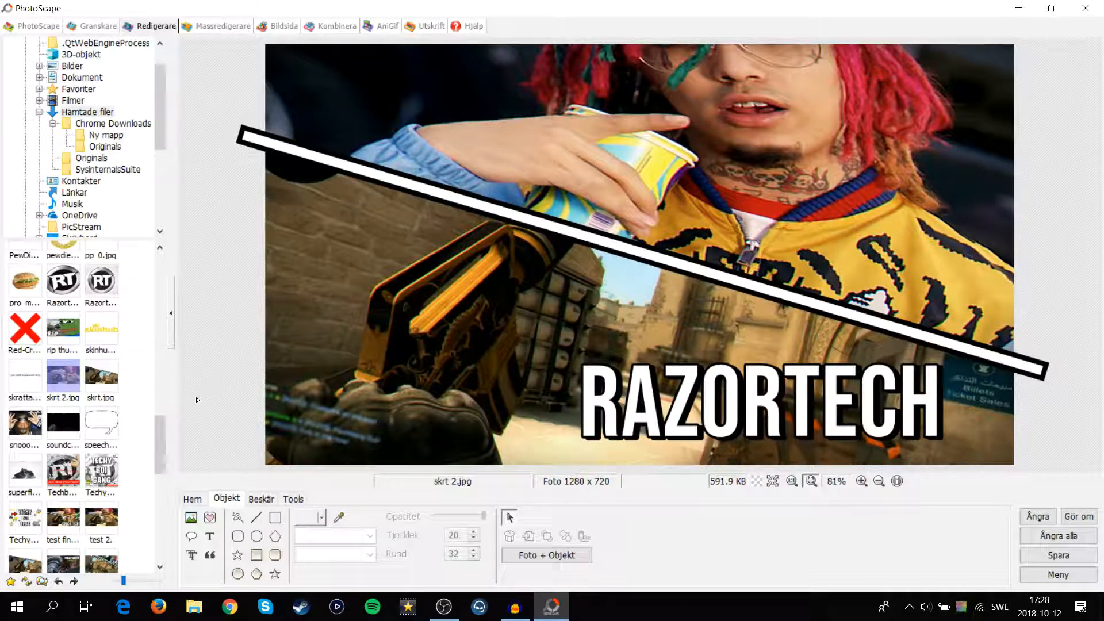
{"action": "left_click", "coordinate": [772, 480]}
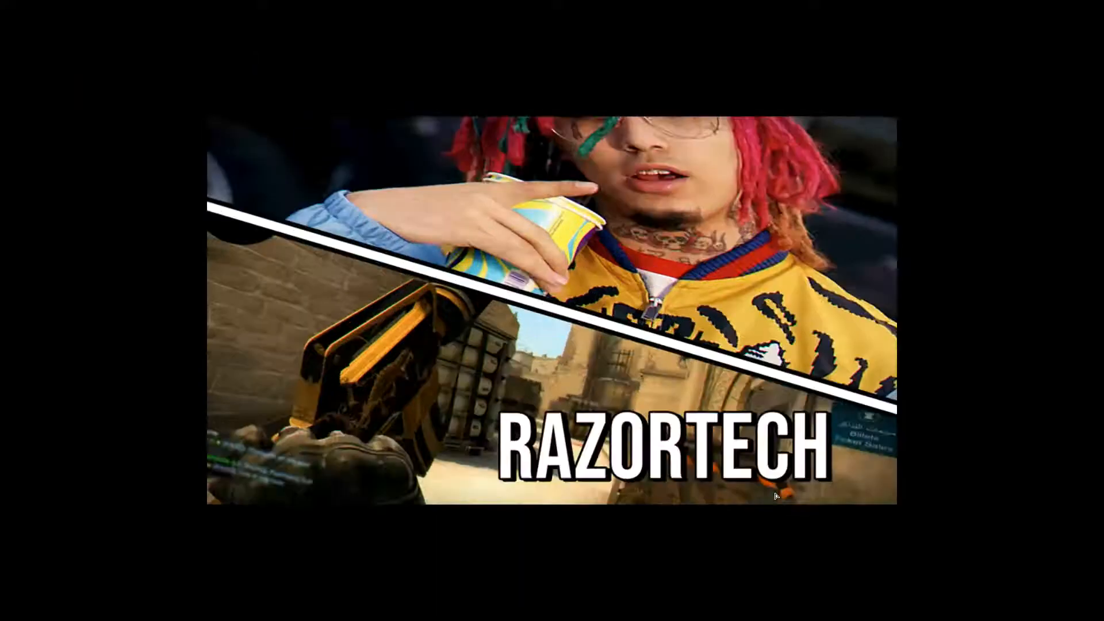
{"action": "left_click", "coordinate": [775, 496]}
Save the thumbnail under the new name "skrt final version" as a JPEG in Hämtade filer.
{"action": "left_click", "coordinate": [193, 498]}
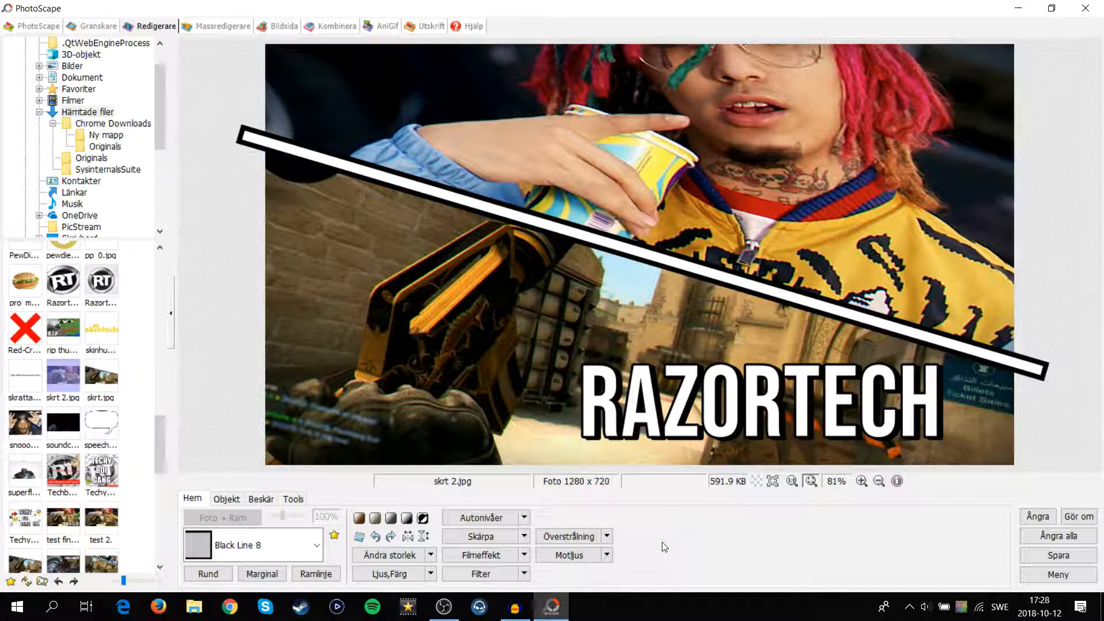
{"action": "key", "text": "ctrl+s"}
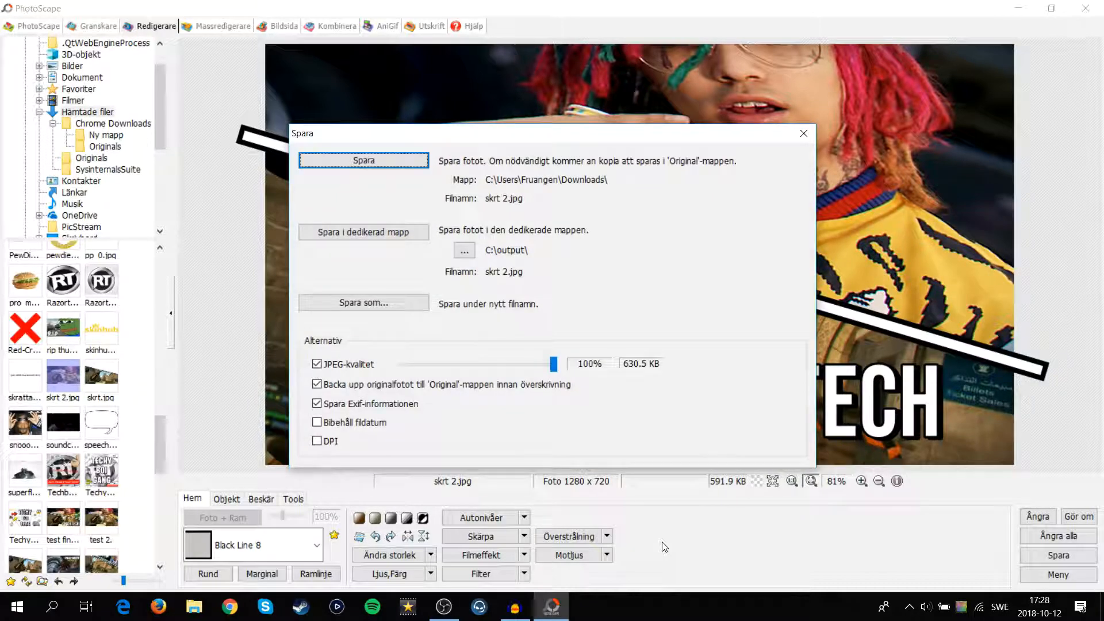
{"action": "left_click", "coordinate": [364, 303]}
{"action": "left_click", "coordinate": [543, 345]}
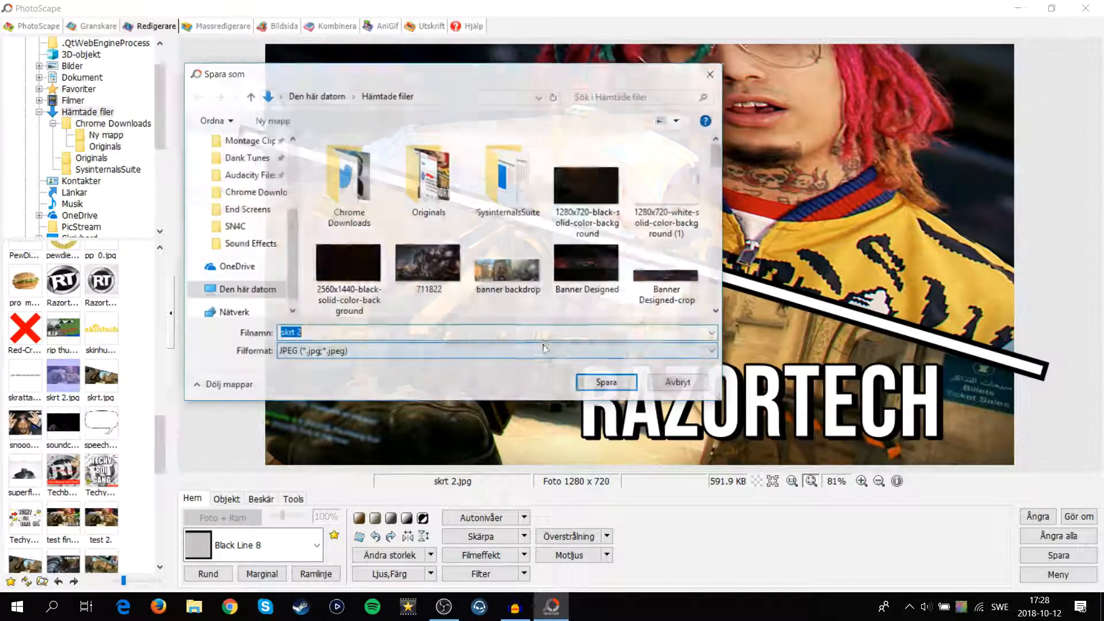
{"action": "type", "text": "skrt final version"}
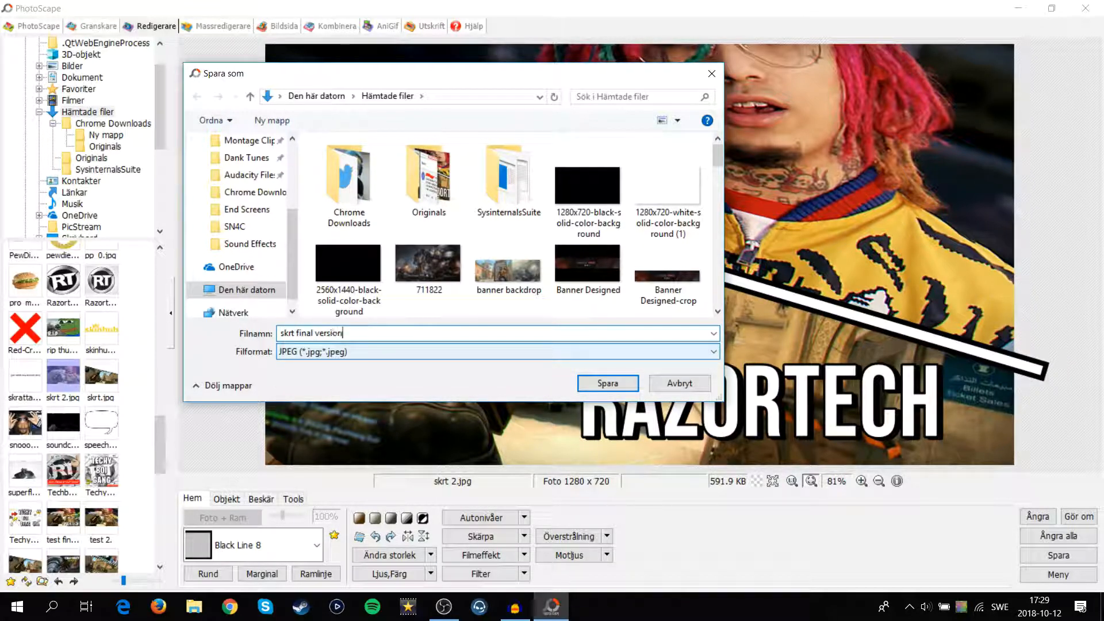
{"action": "key", "text": "Return"}
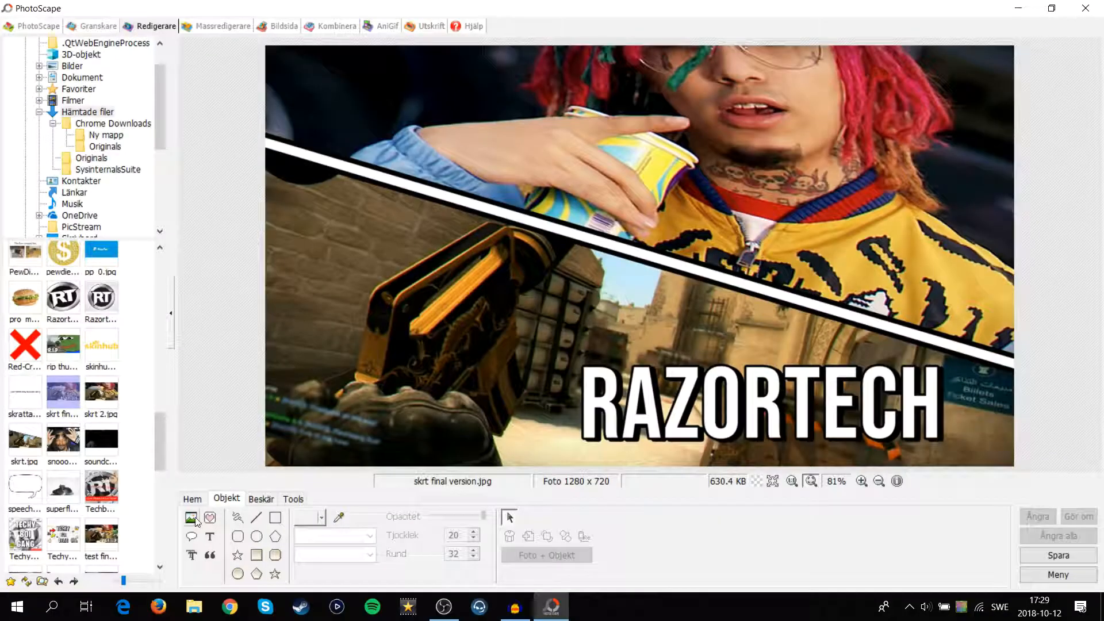
Insert the MonkaS image from Chrome Downloads, scale it down and place it over the right side of the yellow jacket.
{"action": "left_click", "coordinate": [191, 517]}
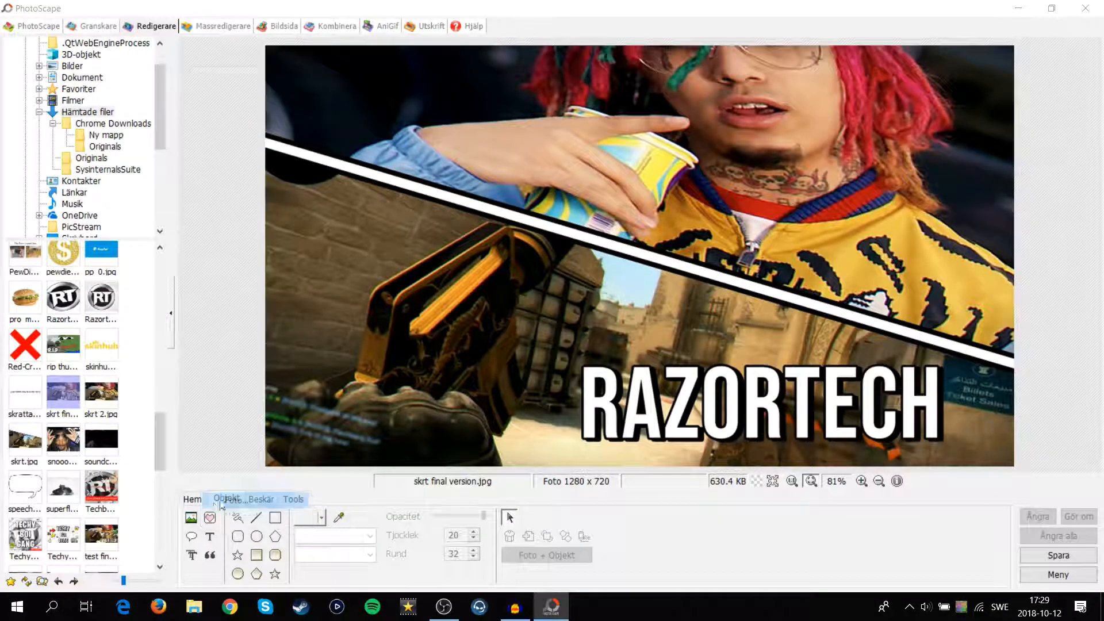
{"action": "left_click", "coordinate": [222, 502]}
{"action": "scroll", "coordinate": [456, 258], "scroll_direction": "down", "scroll_amount": 5}
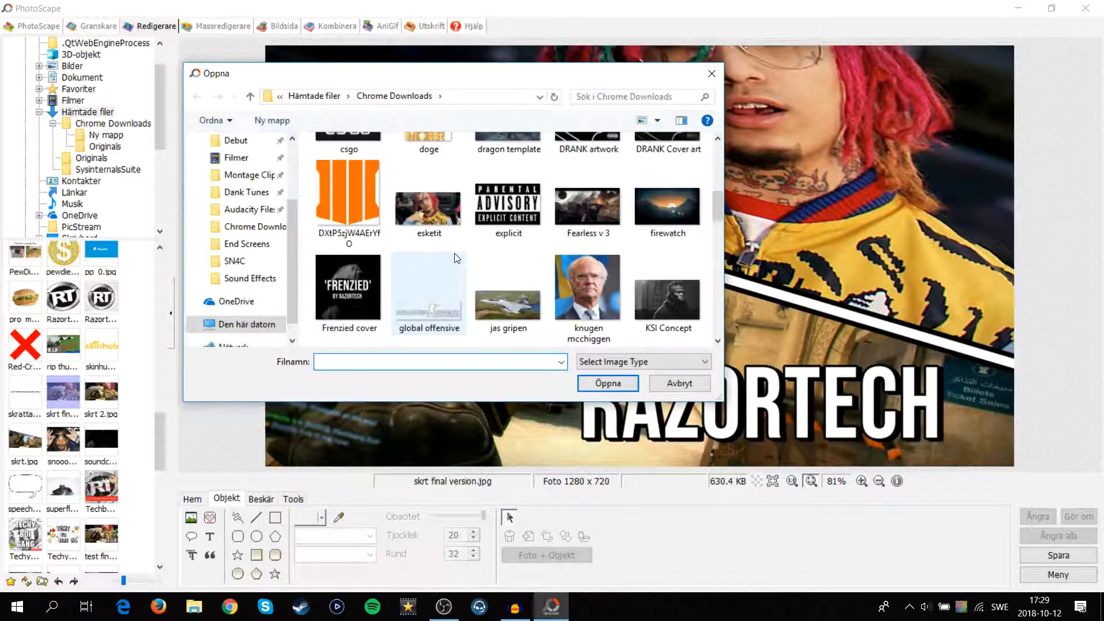
{"action": "scroll", "coordinate": [455, 258], "scroll_direction": "down", "scroll_amount": 5}
{"action": "left_click", "coordinate": [508, 173]}
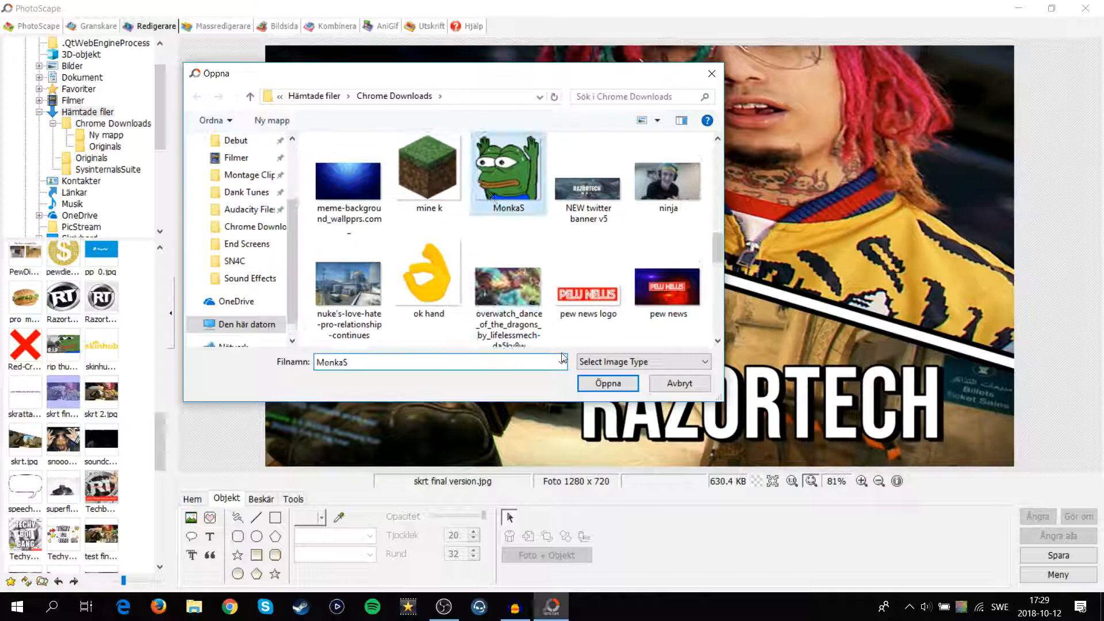
{"action": "left_click", "coordinate": [601, 384]}
{"action": "left_click_drag", "start_coordinate": [468, 99], "coordinate": [782, 396]}
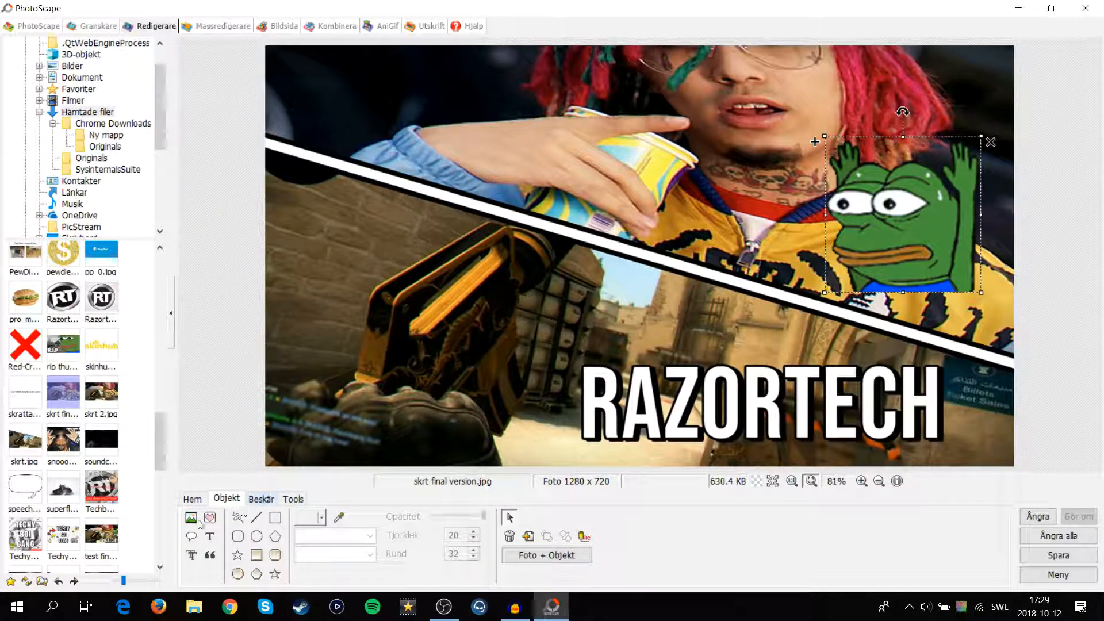
Insert the ok hand image from Chrome Downloads and place small copies over both of the frog's raised hands.
{"action": "left_click", "coordinate": [192, 517]}
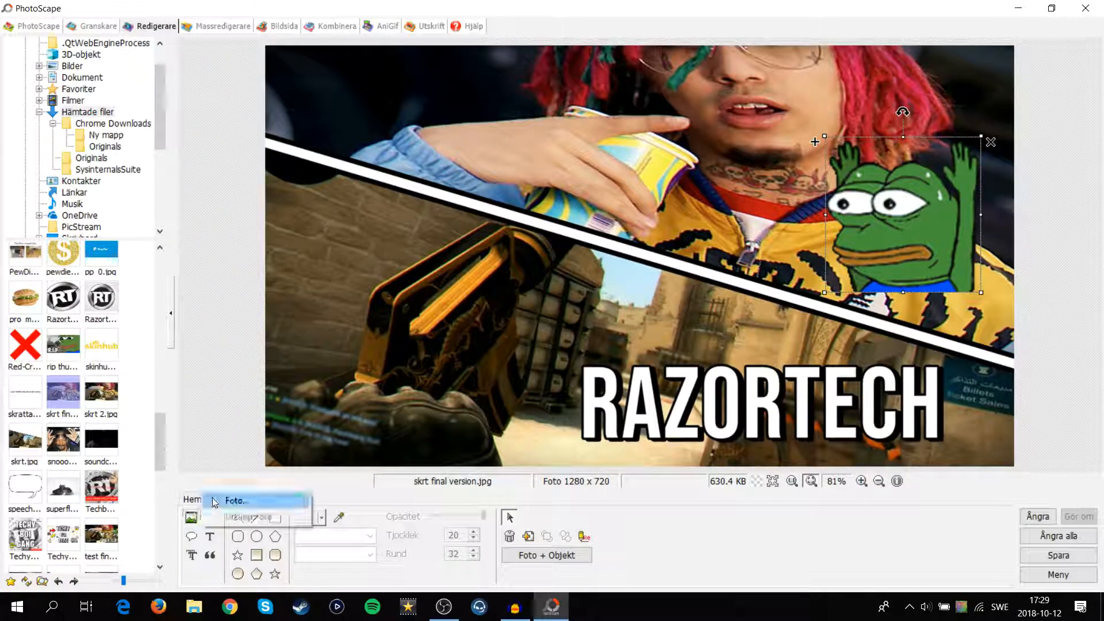
{"action": "left_click", "coordinate": [230, 500]}
{"action": "scroll", "coordinate": [461, 295], "scroll_direction": "down", "scroll_amount": 2}
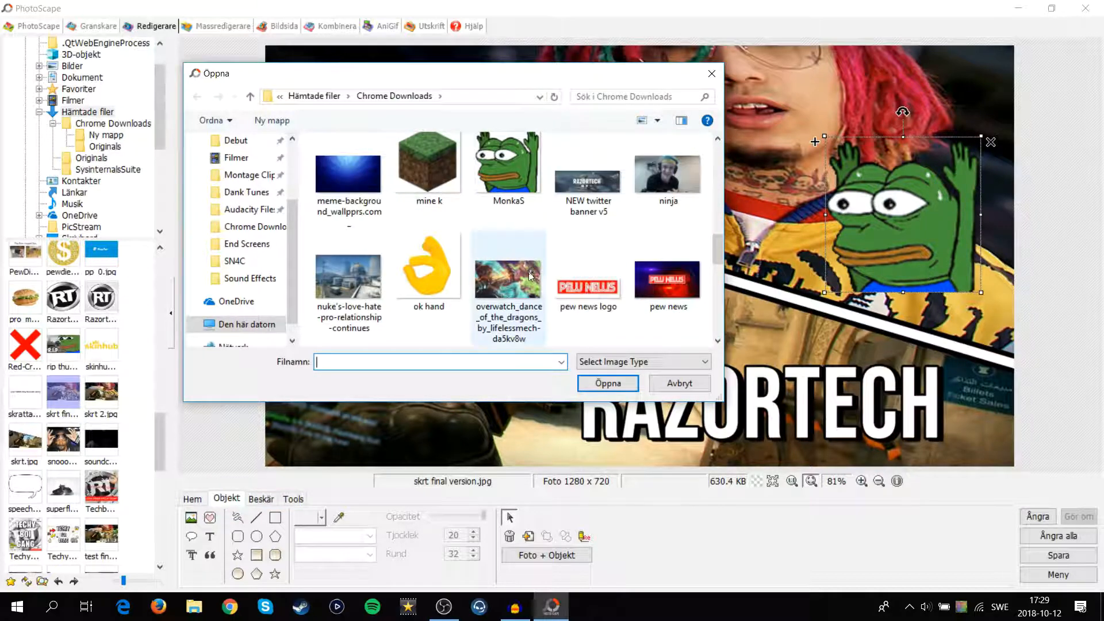
{"action": "left_click", "coordinate": [428, 271]}
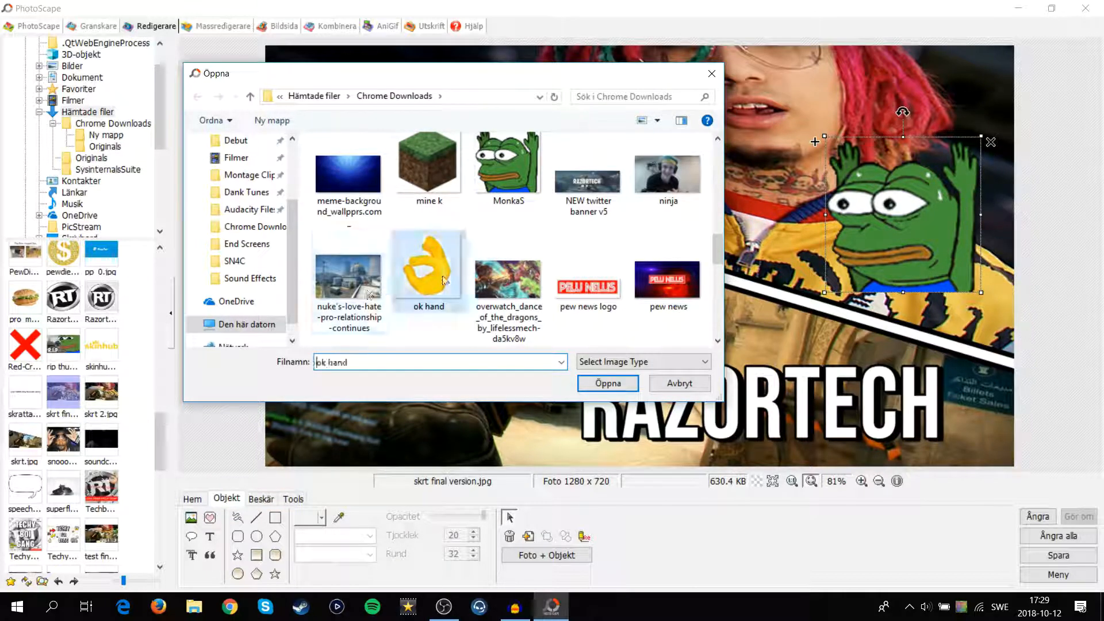
{"action": "left_click", "coordinate": [616, 386]}
{"action": "left_click", "coordinate": [382, 444]}
{"action": "left_click_drag", "start_coordinate": [661, 258], "coordinate": [858, 153]}
{"action": "left_click_drag", "start_coordinate": [795, 110], "coordinate": [915, 110]}
Insert the suprem logo image, scale it down, and tilt and position it on the cup as a label.
{"action": "left_click", "coordinate": [191, 517]}
{"action": "left_click", "coordinate": [230, 500]}
{"action": "scroll", "coordinate": [519, 253], "scroll_direction": "down", "scroll_amount": 10}
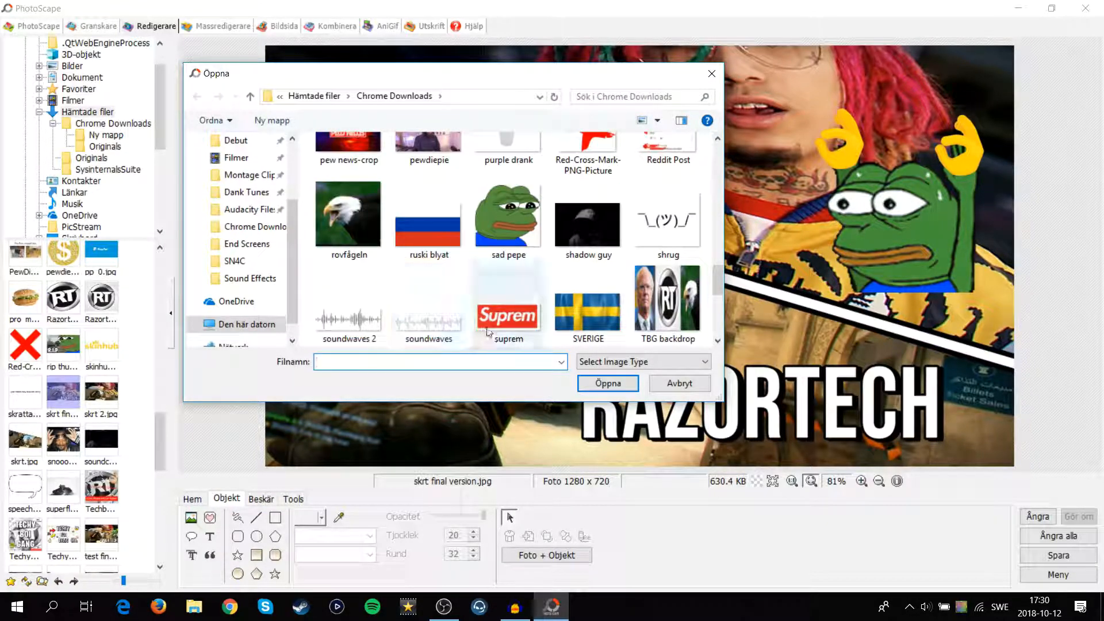
{"action": "double_click", "coordinate": [508, 316]}
{"action": "left_click", "coordinate": [389, 447]}
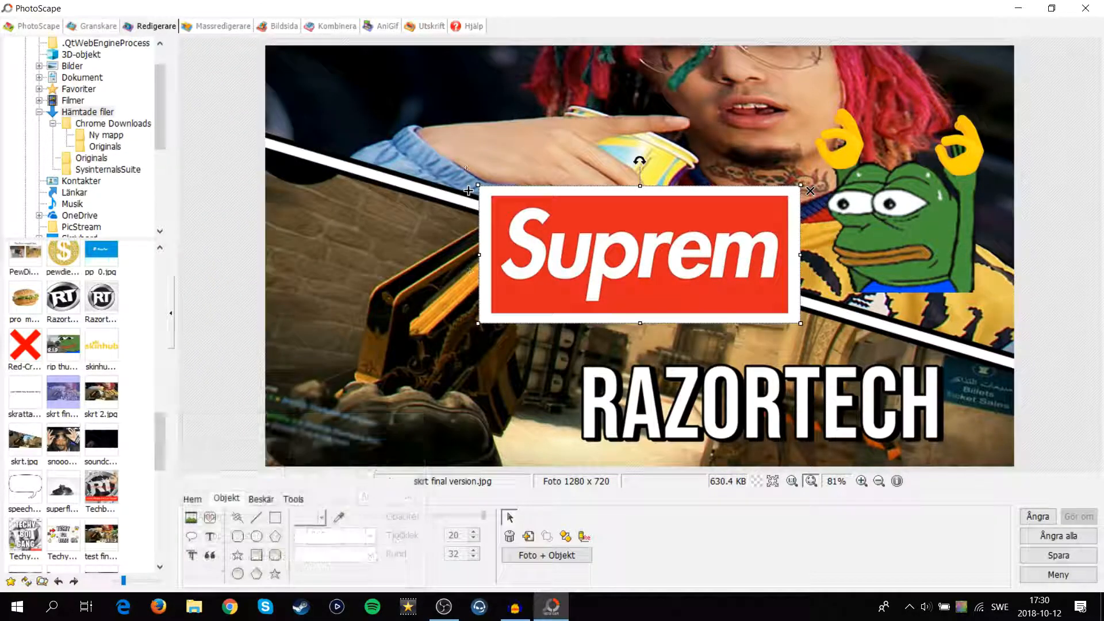
{"action": "left_click_drag", "start_coordinate": [800, 323], "coordinate": [716, 204]}
{"action": "left_click_drag", "start_coordinate": [667, 152], "coordinate": [684, 143]}
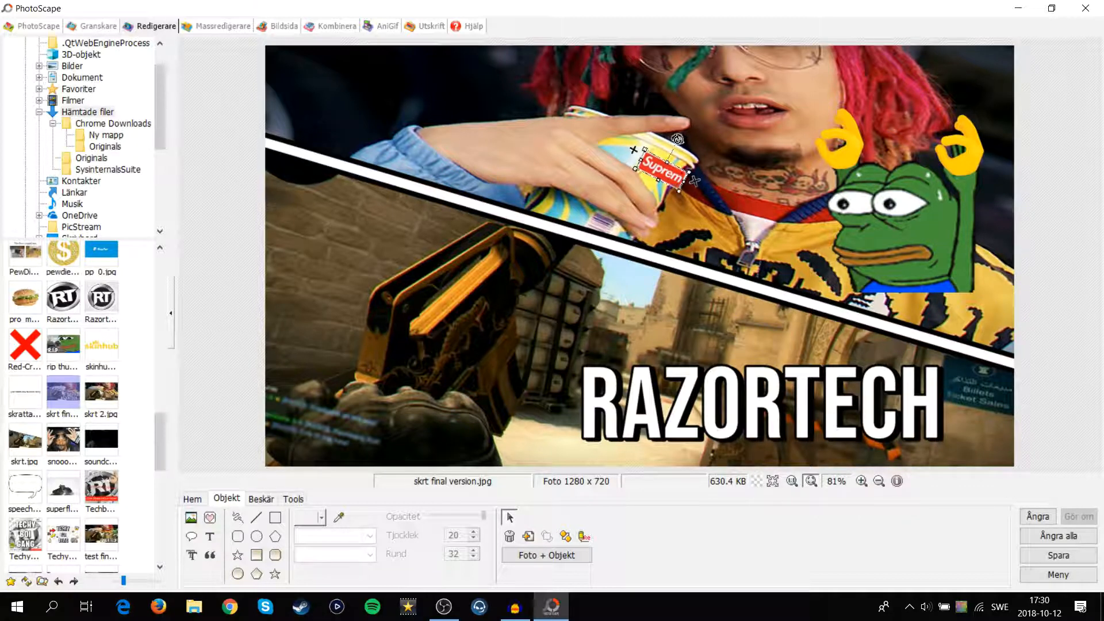
{"action": "left_click", "coordinate": [701, 218]}
{"action": "left_click", "coordinate": [653, 164]}
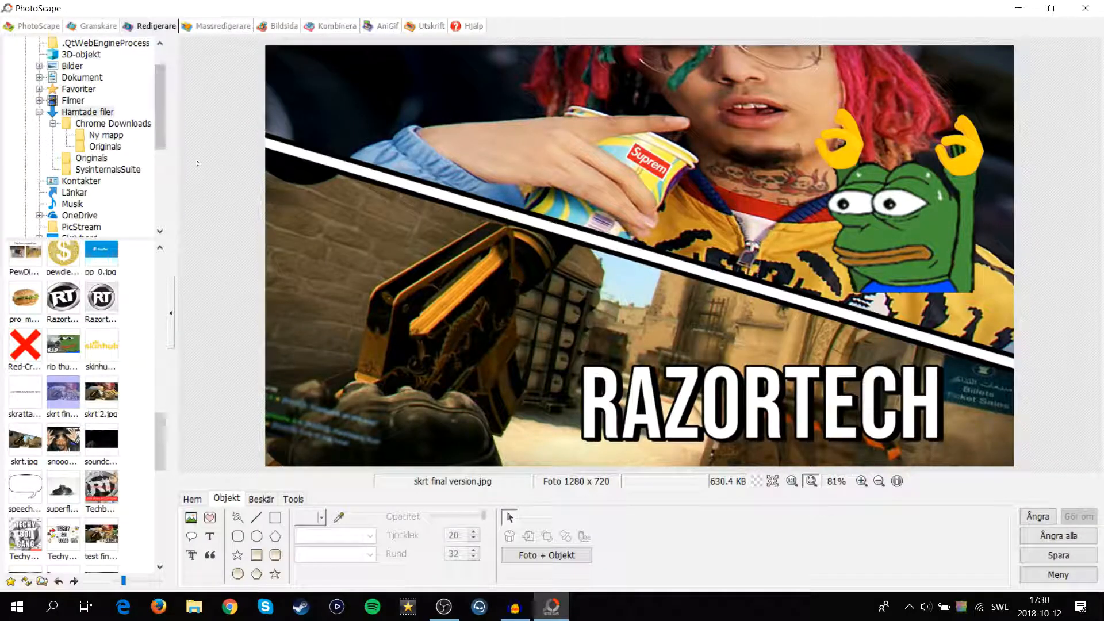
Save the thumbnail as "skrt final version (nice)" and open ksi disstrack 2 thumbnail 2.jpg.
{"action": "scroll", "coordinate": [115, 412], "scroll_direction": "up", "scroll_amount": 3}
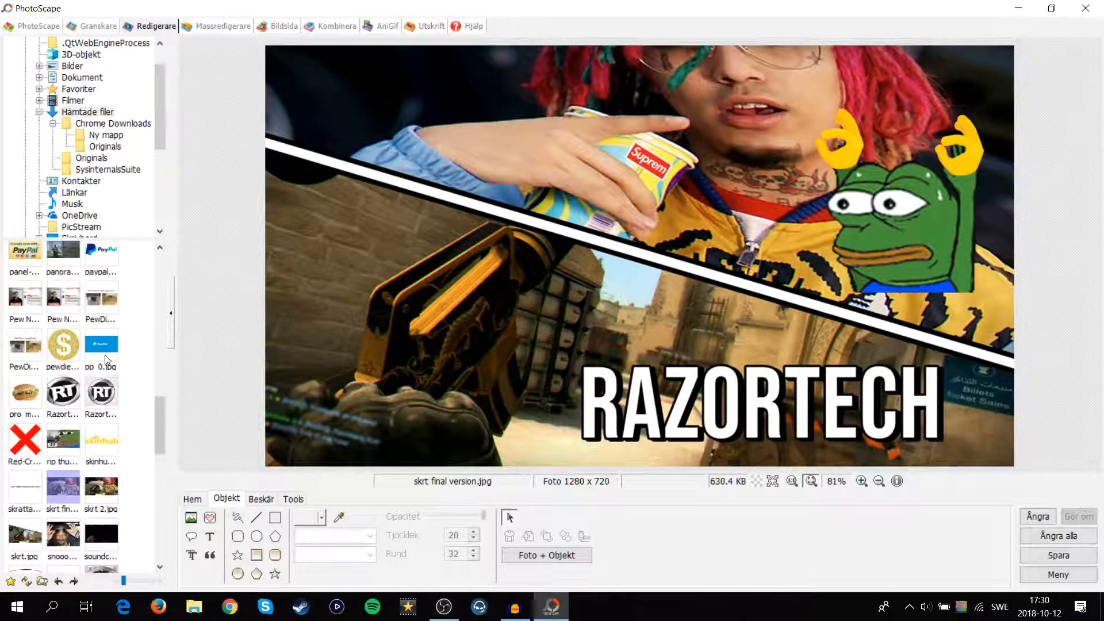
{"action": "key", "text": "ctrl+s"}
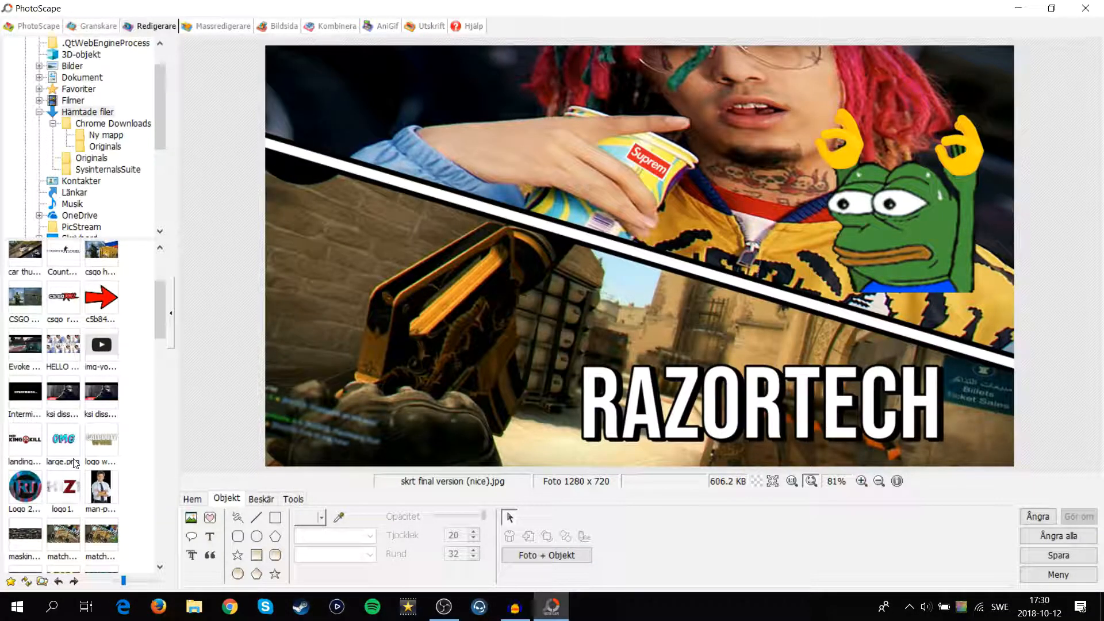
{"action": "left_click", "coordinate": [73, 397]}
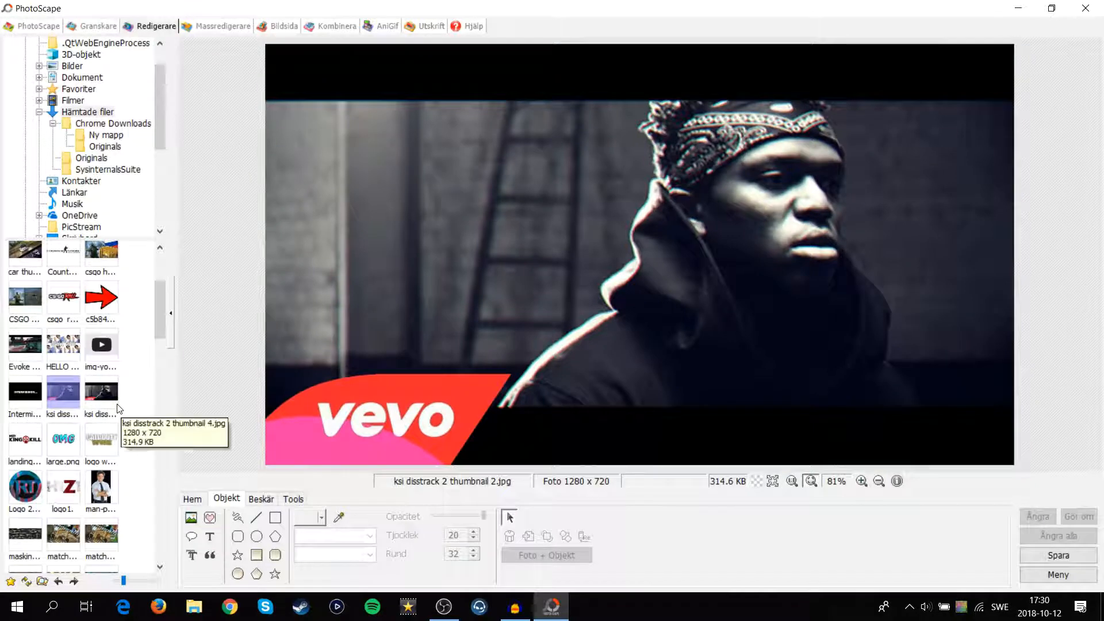